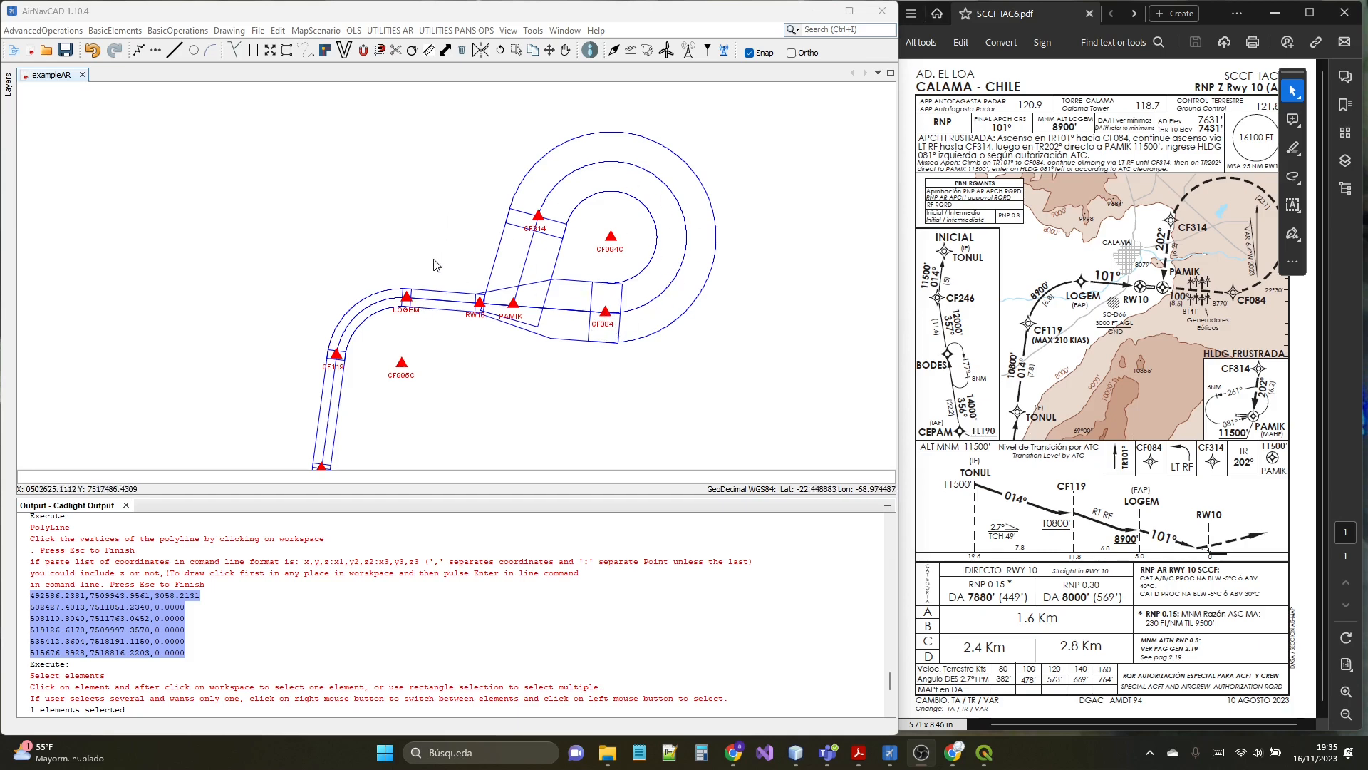
- Draw a closed four-vertex boundary around the final and missed approach area, enclosing LOGEM, RW10, CF314 and CF084, and select it
{"action": "scroll", "coordinate": [441, 228], "scroll_direction": "down", "scroll_amount": 5}
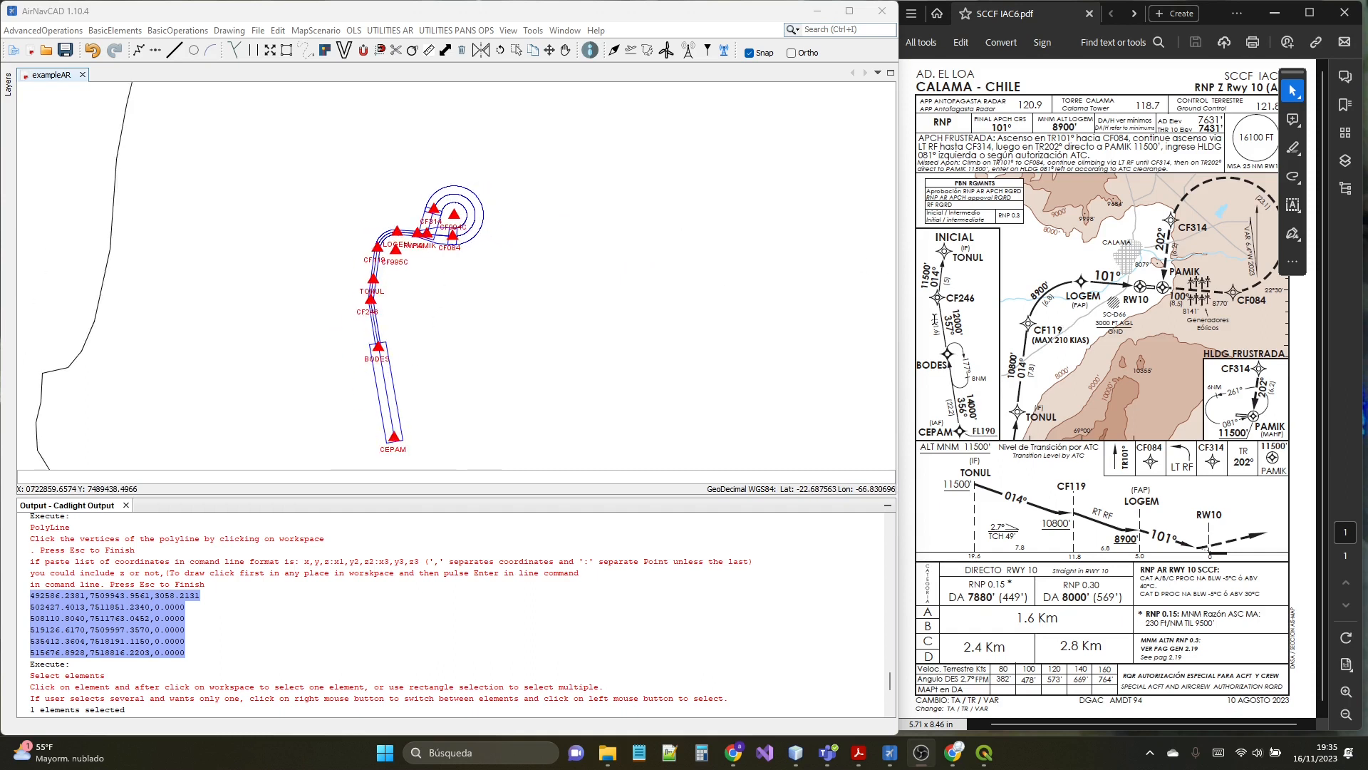
{"action": "scroll", "coordinate": [385, 224], "scroll_direction": "down", "scroll_amount": 3}
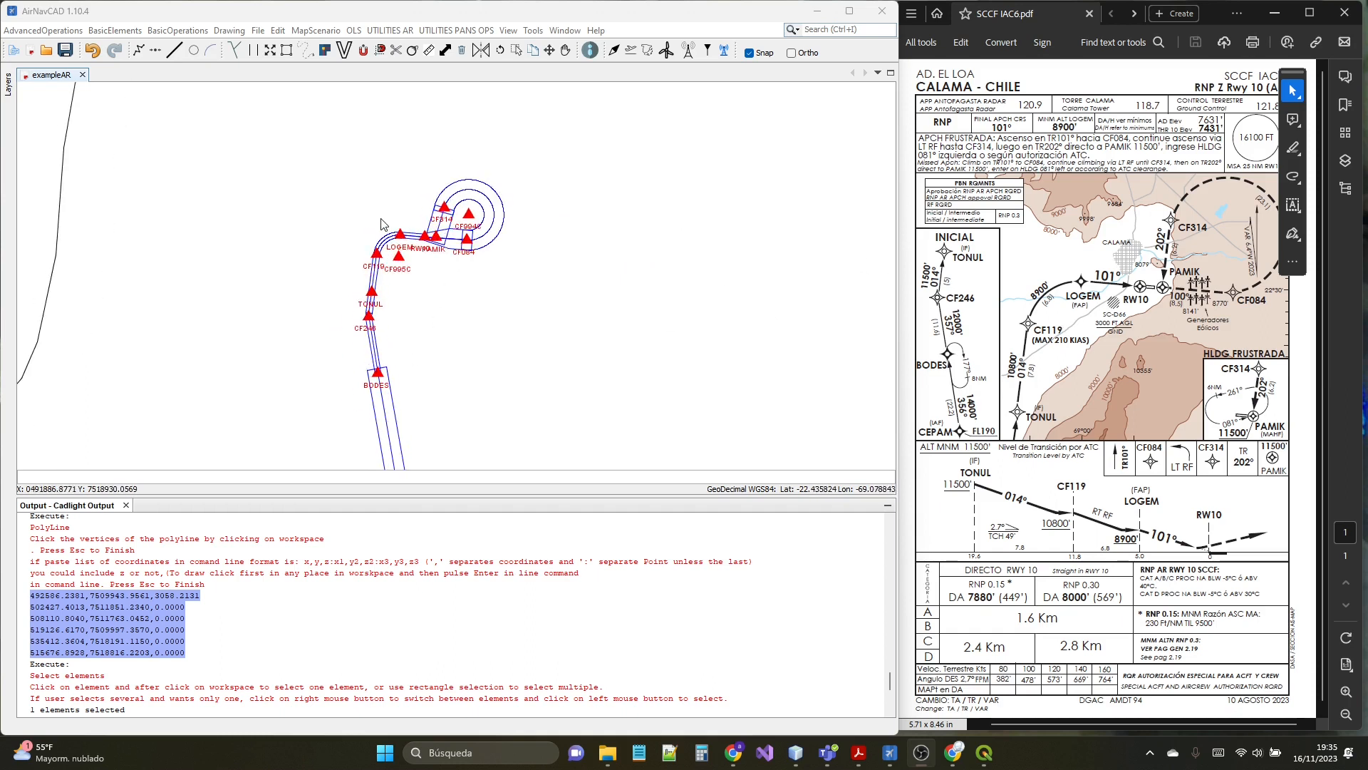
{"action": "left_click", "coordinate": [223, 75]}
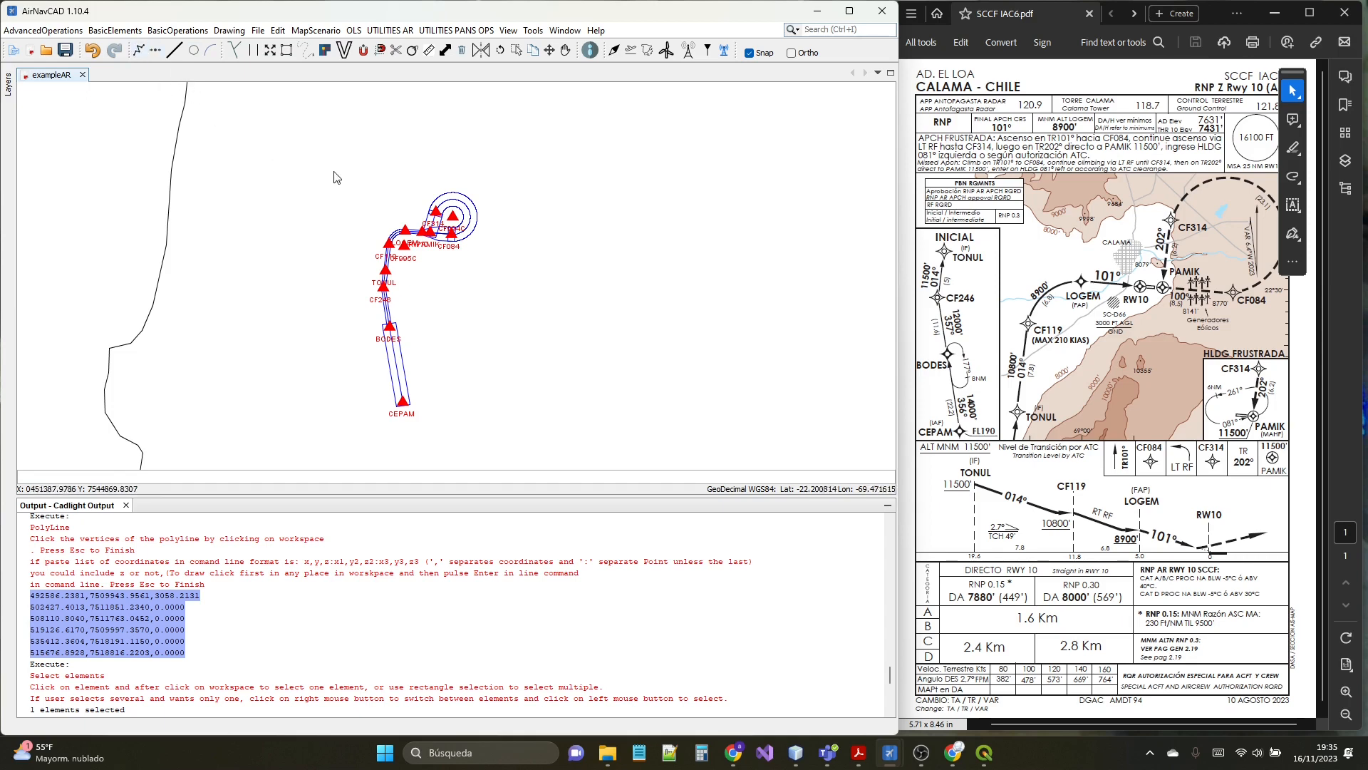
{"action": "scroll", "coordinate": [382, 190], "scroll_direction": "up", "scroll_amount": 1}
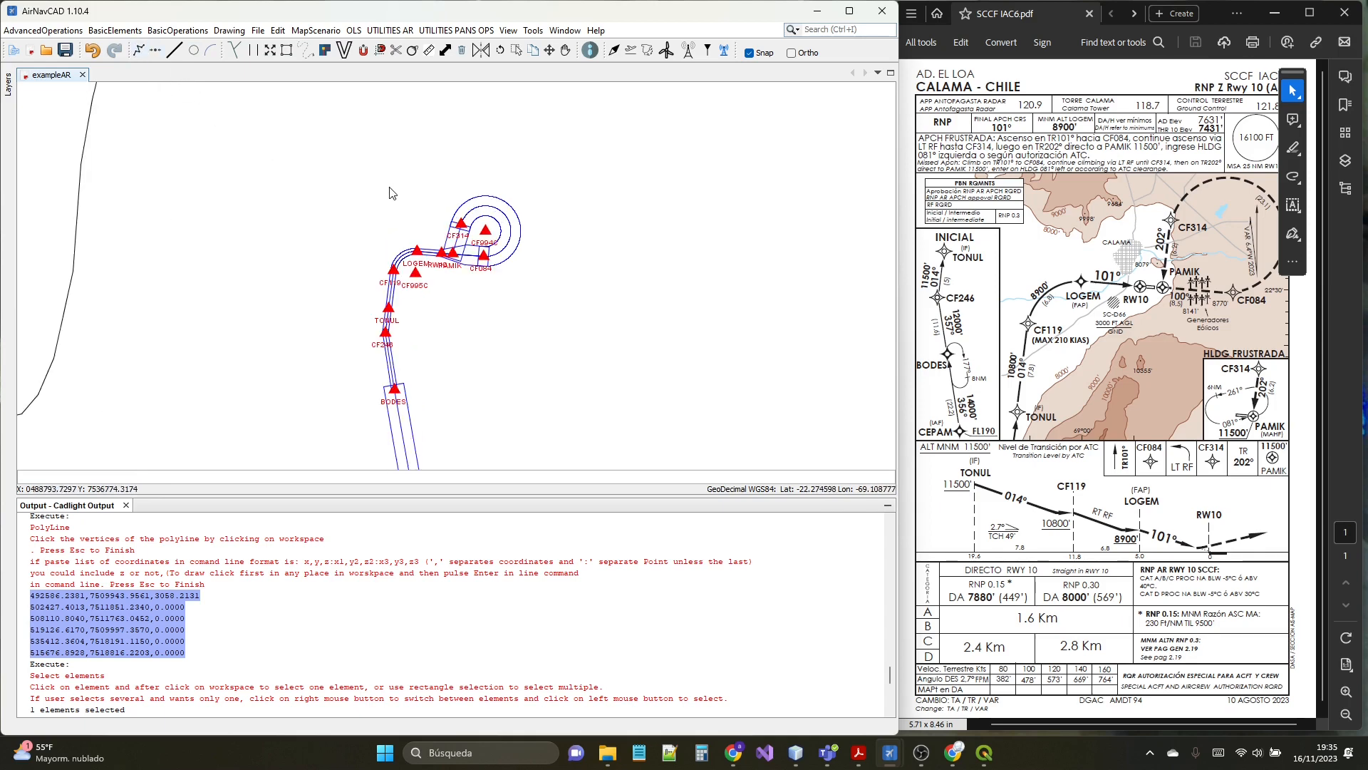
{"action": "left_click", "coordinate": [349, 181]}
{"action": "scroll", "coordinate": [361, 236], "scroll_direction": "down", "scroll_amount": 1}
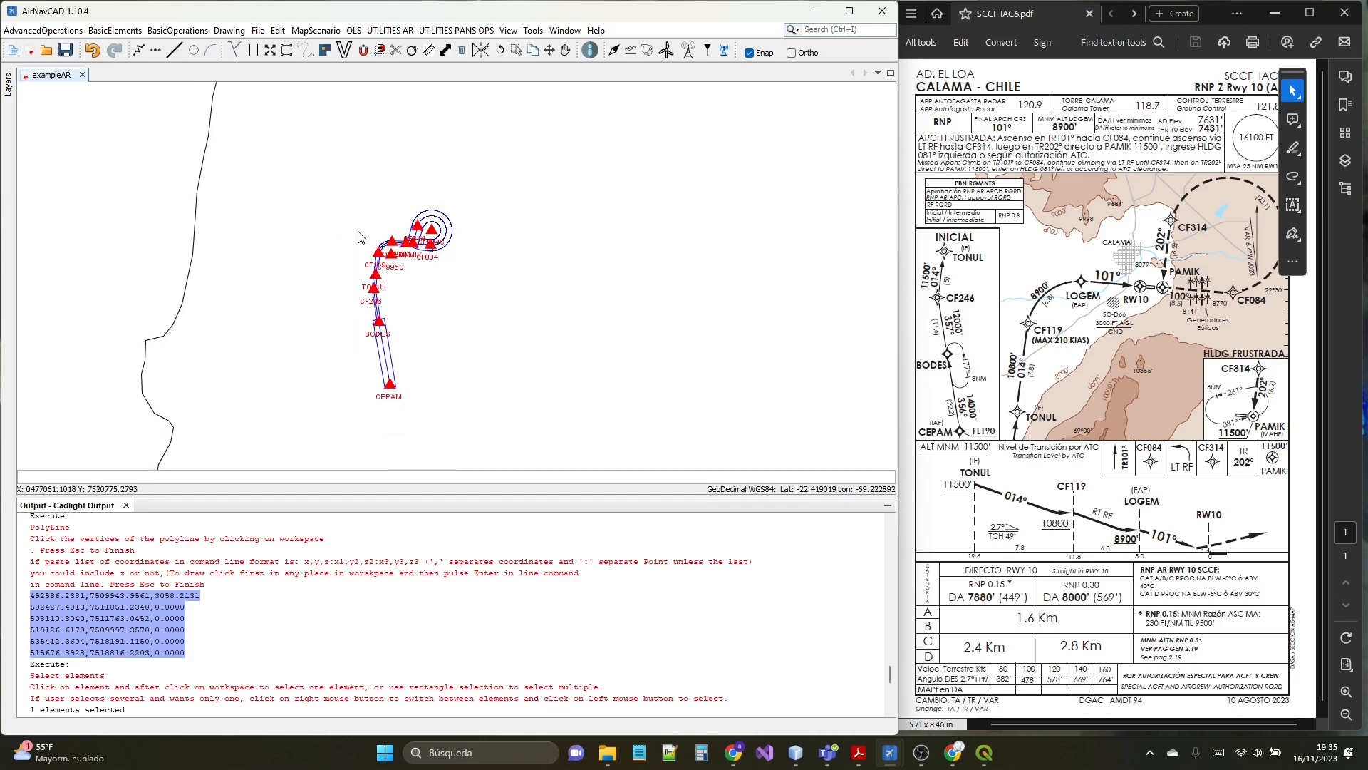
{"action": "scroll", "coordinate": [360, 238], "scroll_direction": "up", "scroll_amount": 2}
{"action": "left_click", "coordinate": [355, 277]}
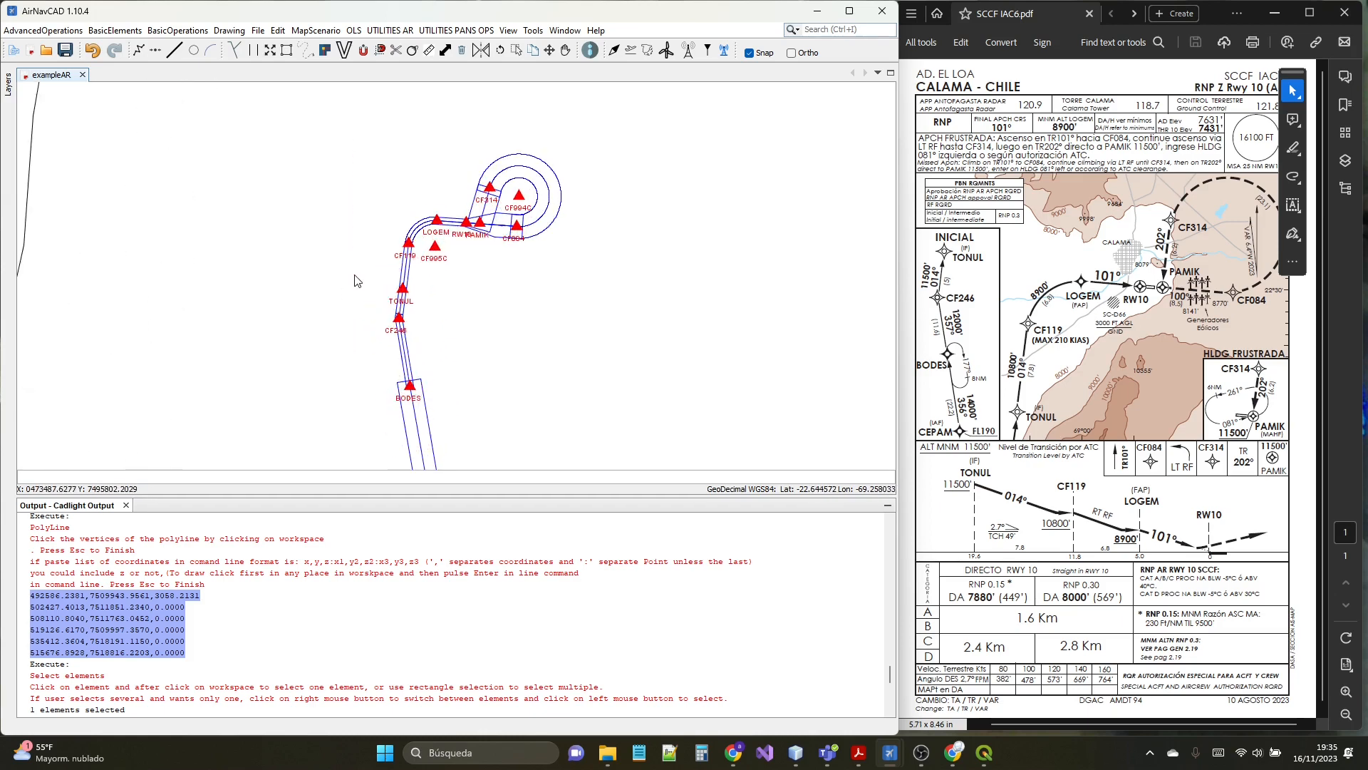
{"action": "left_click", "coordinate": [621, 278]}
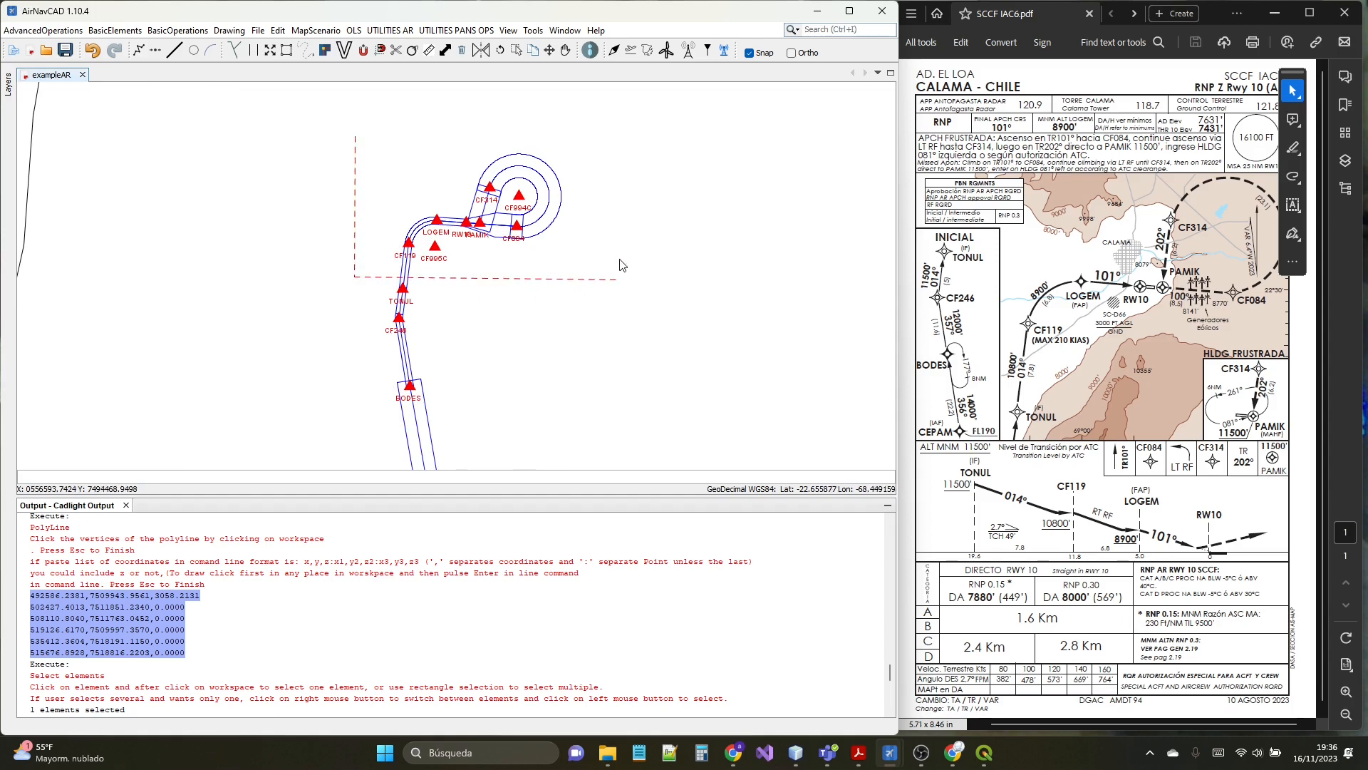
{"action": "left_click", "coordinate": [620, 131]}
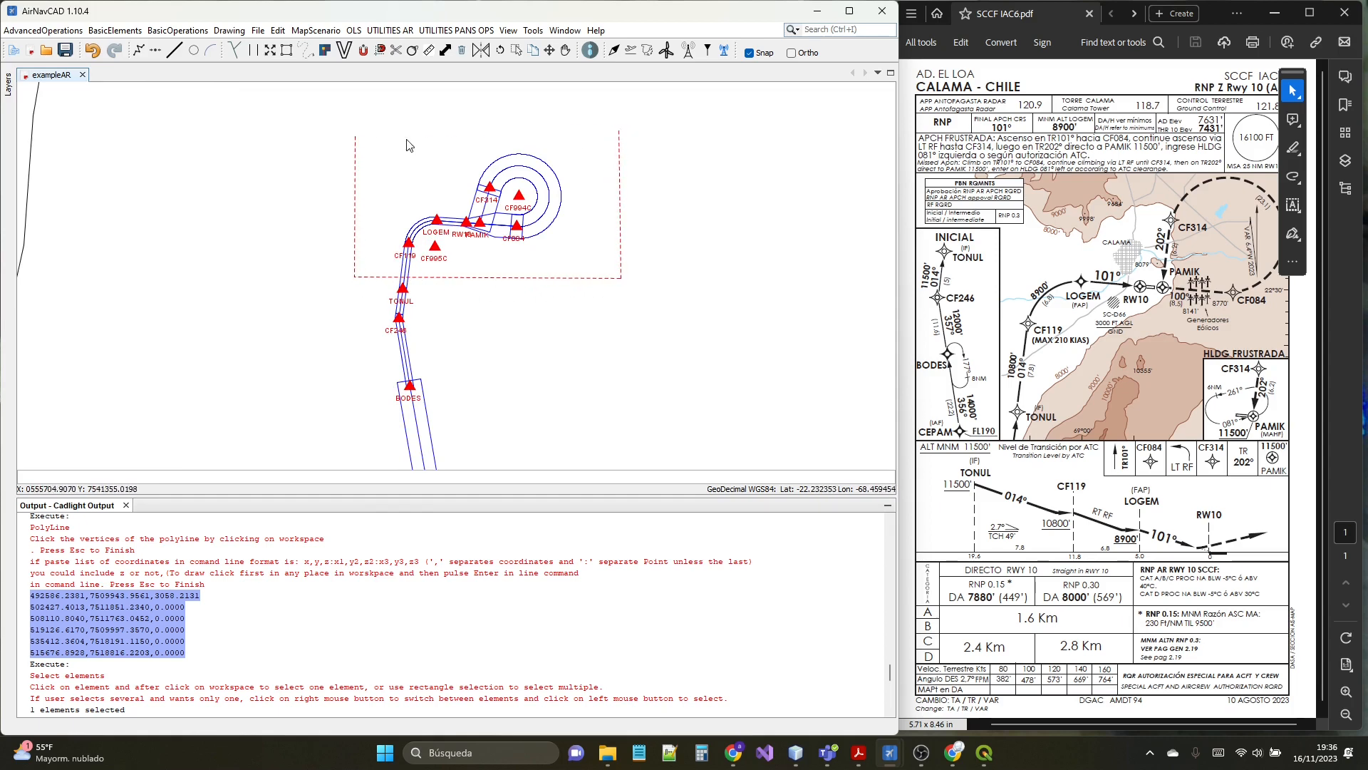
{"action": "left_click", "coordinate": [354, 483]}
{"action": "type", "text": "c"}
{"action": "key", "text": "Return"}
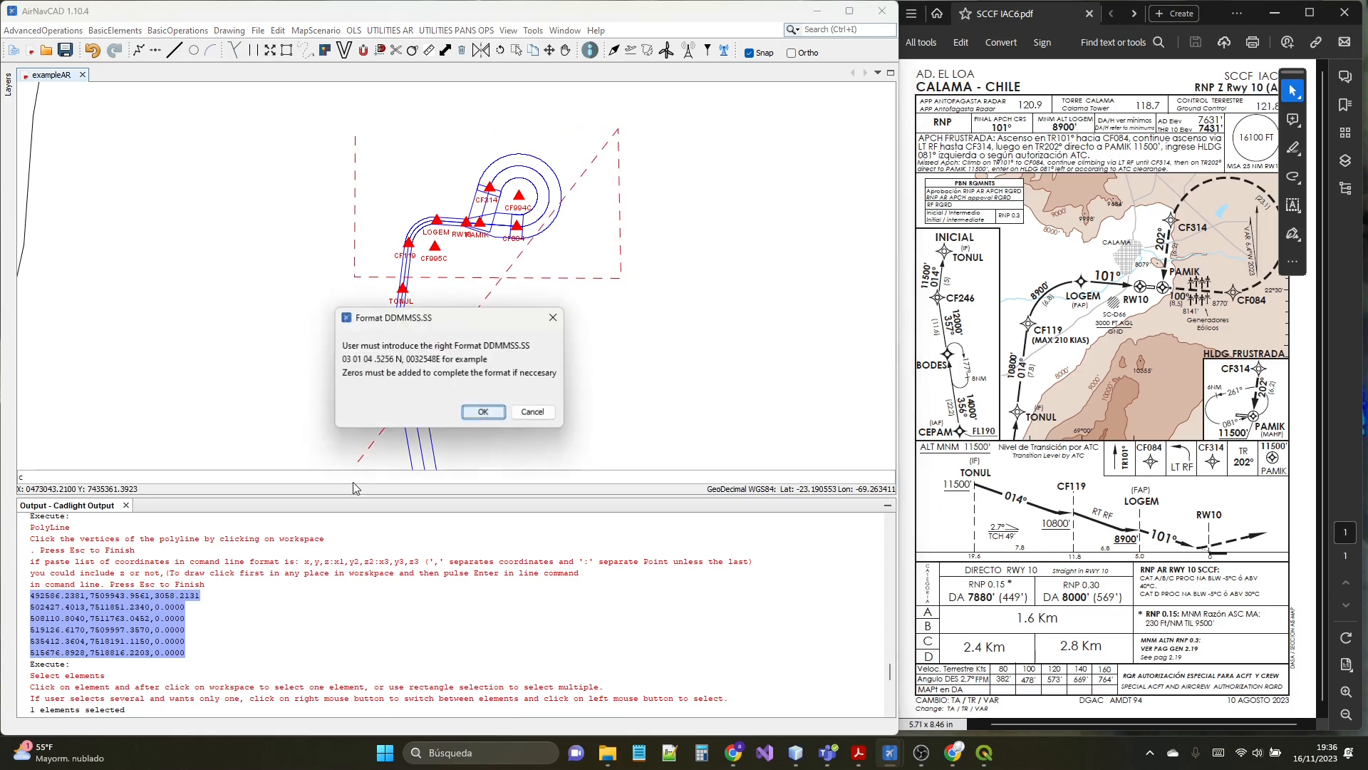
{"action": "left_click", "coordinate": [483, 411]}
{"action": "scroll", "coordinate": [449, 143], "scroll_direction": "up", "scroll_amount": 1}
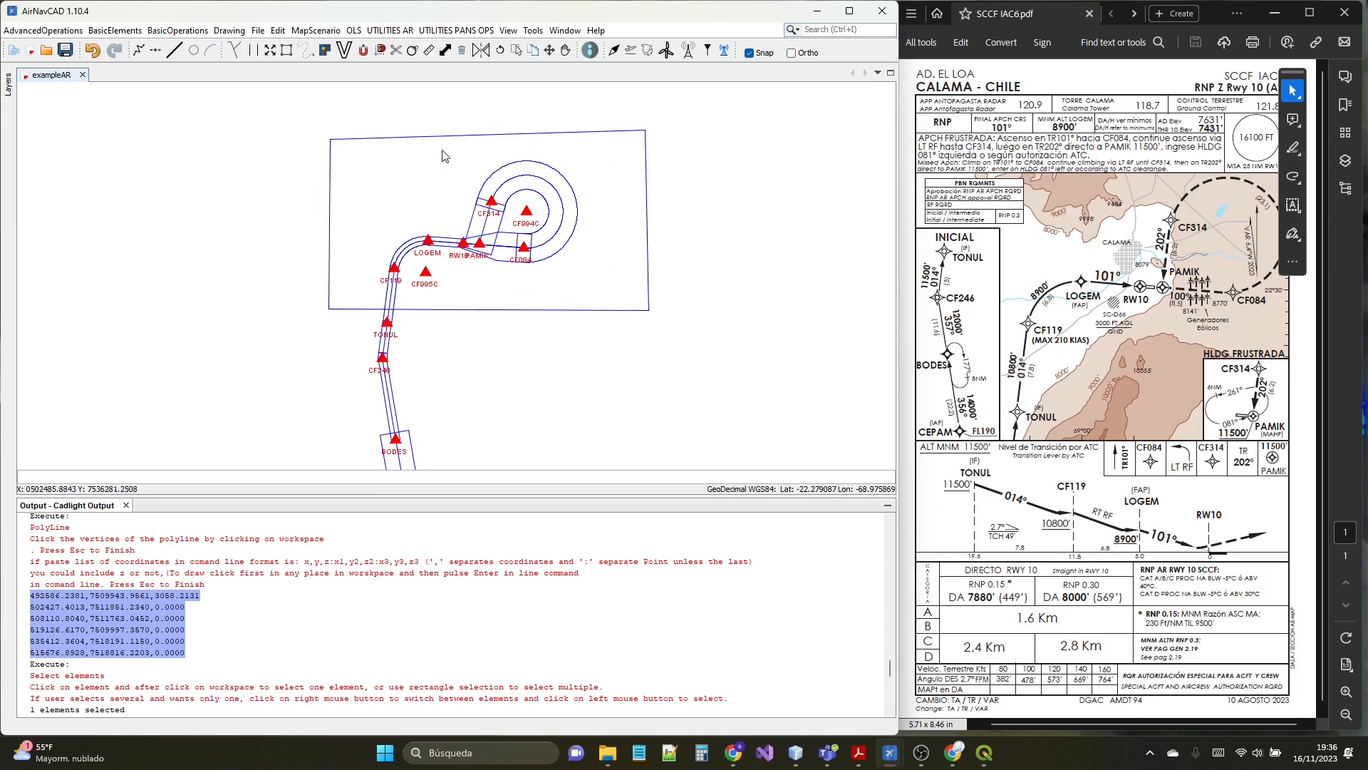
{"action": "left_click", "coordinate": [432, 135]}
{"action": "left_click", "coordinate": [56, 31]}
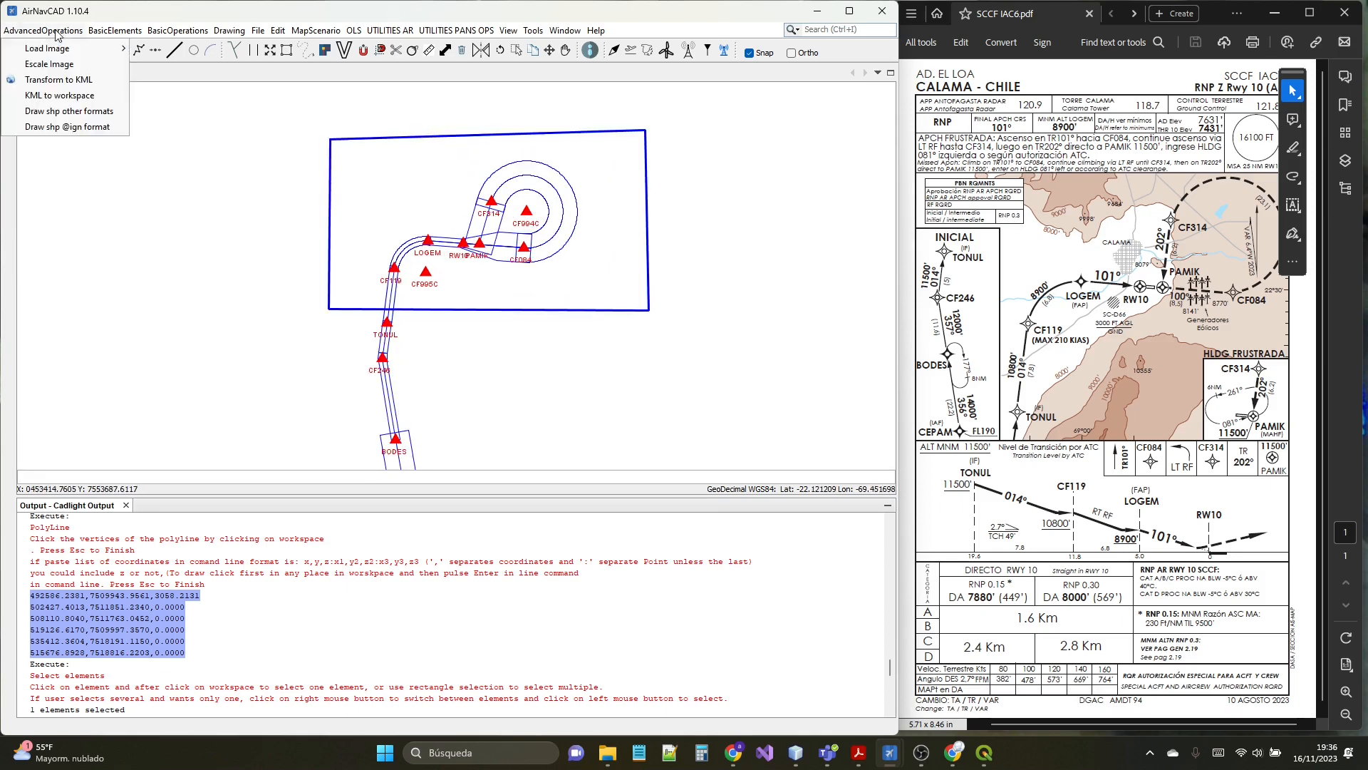
{"action": "left_click", "coordinate": [59, 96]}
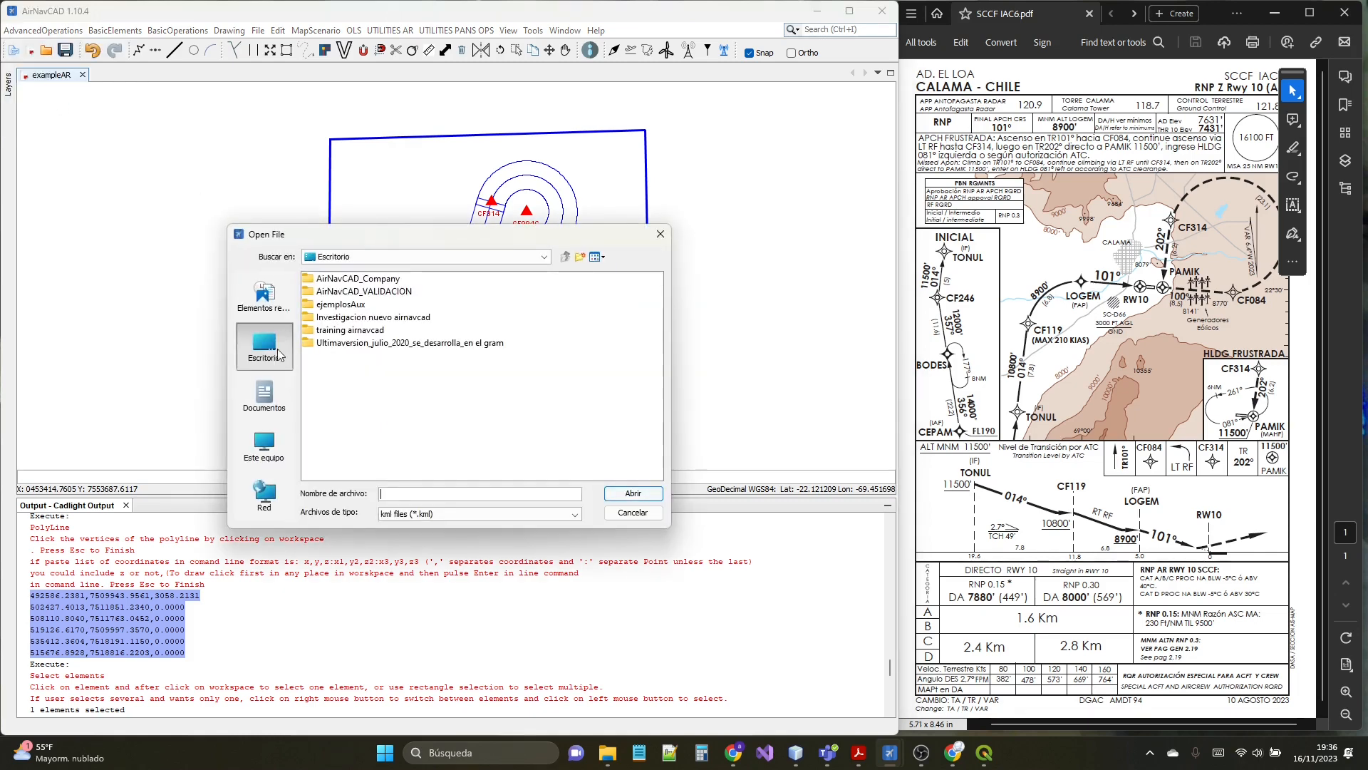
{"action": "left_click", "coordinate": [632, 512]}
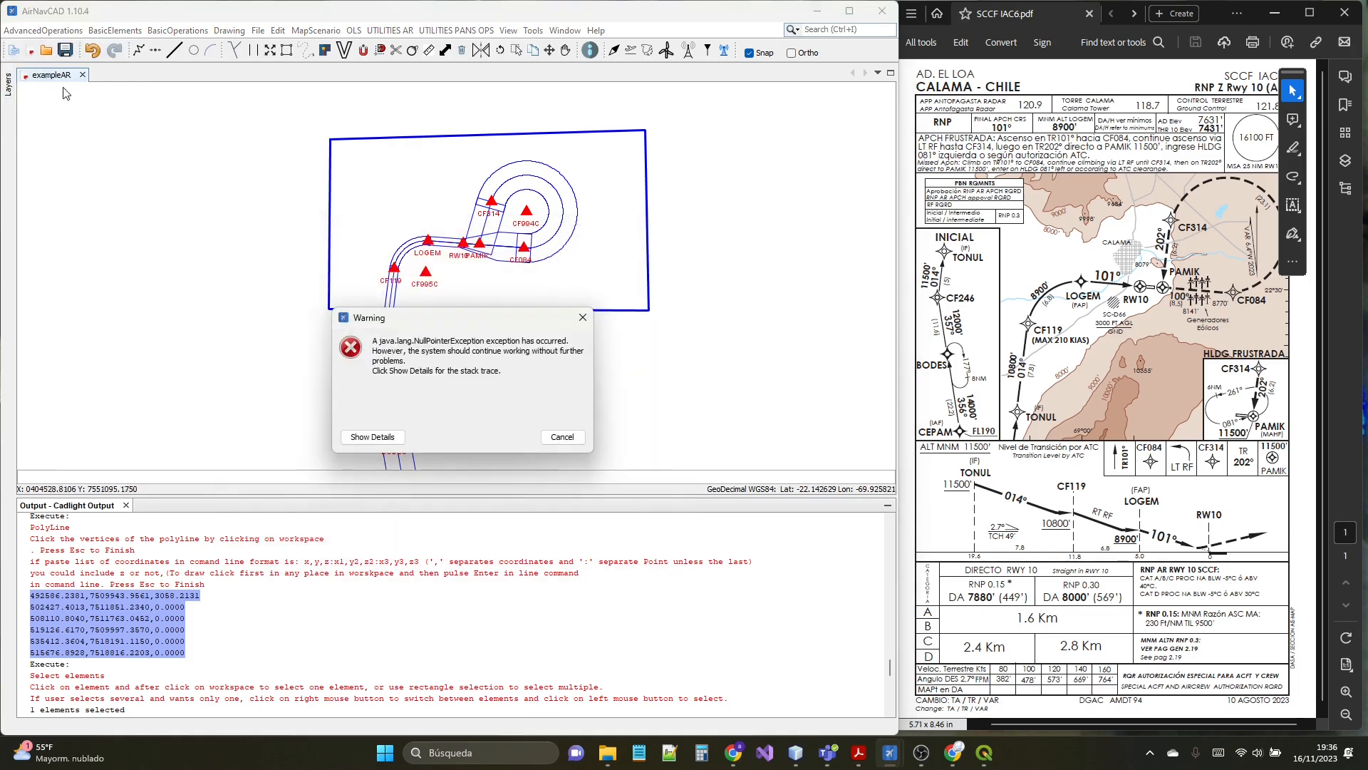
{"action": "left_click", "coordinate": [544, 432]}
- Export the selected boundary to KML and locate the new TransformToKML_2023_11_16_19_36_22.kml in the AirNavCAD KML folder
{"action": "left_click", "coordinate": [43, 30]}
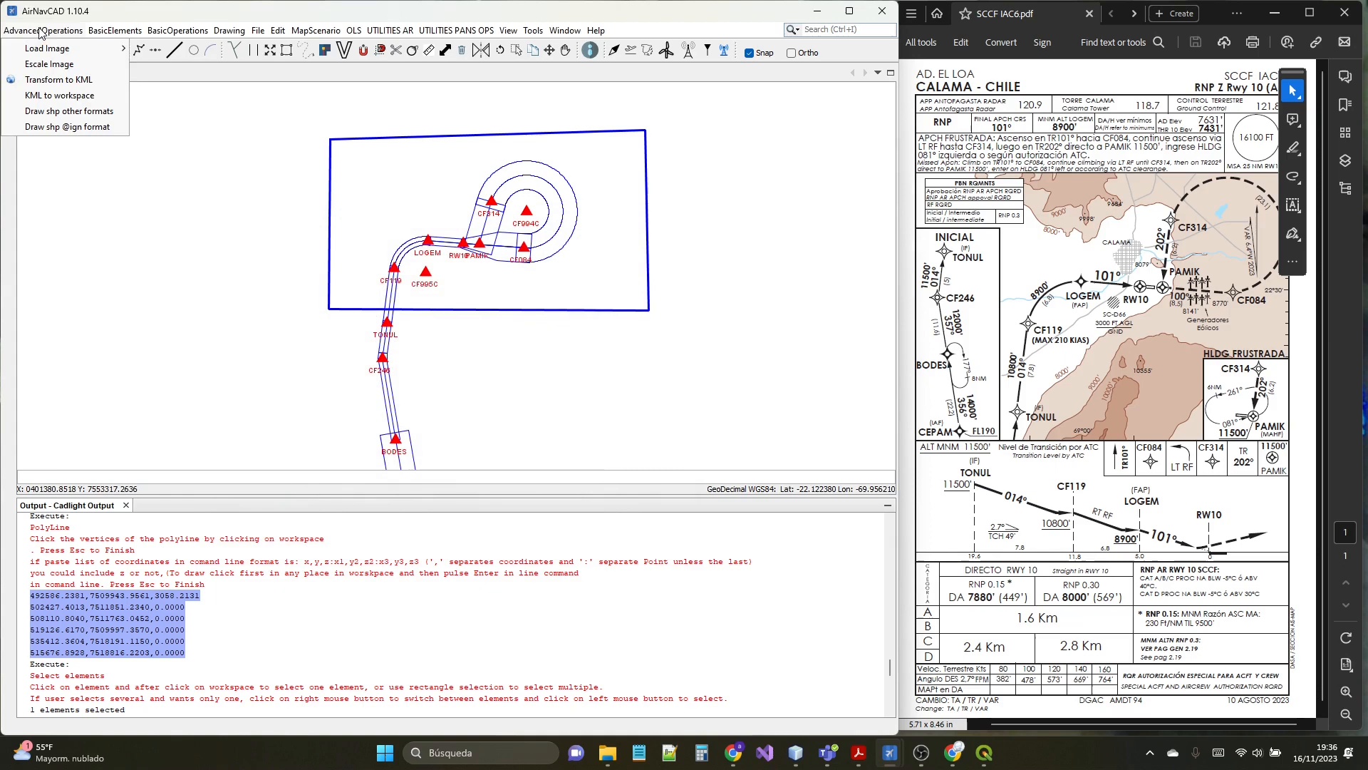
{"action": "left_click", "coordinate": [58, 80]}
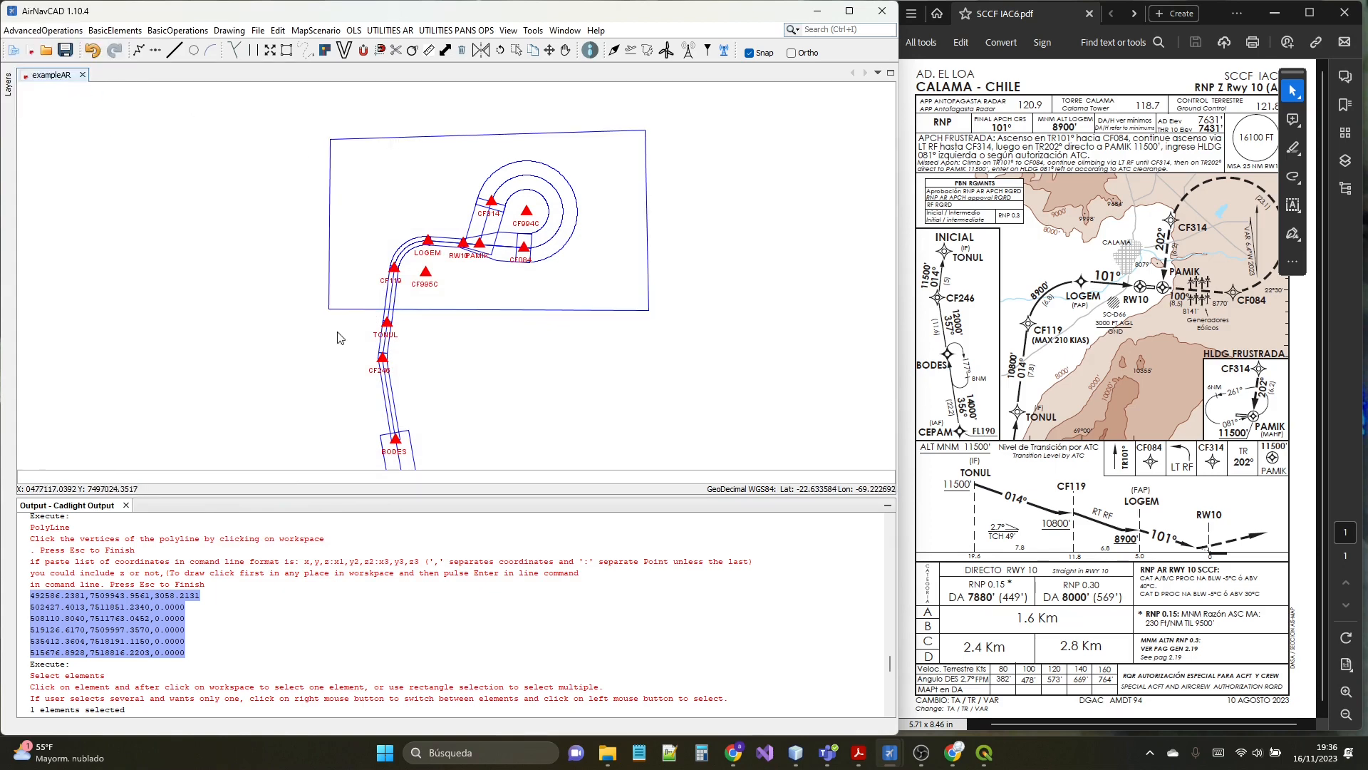
{"action": "left_click", "coordinate": [611, 755]}
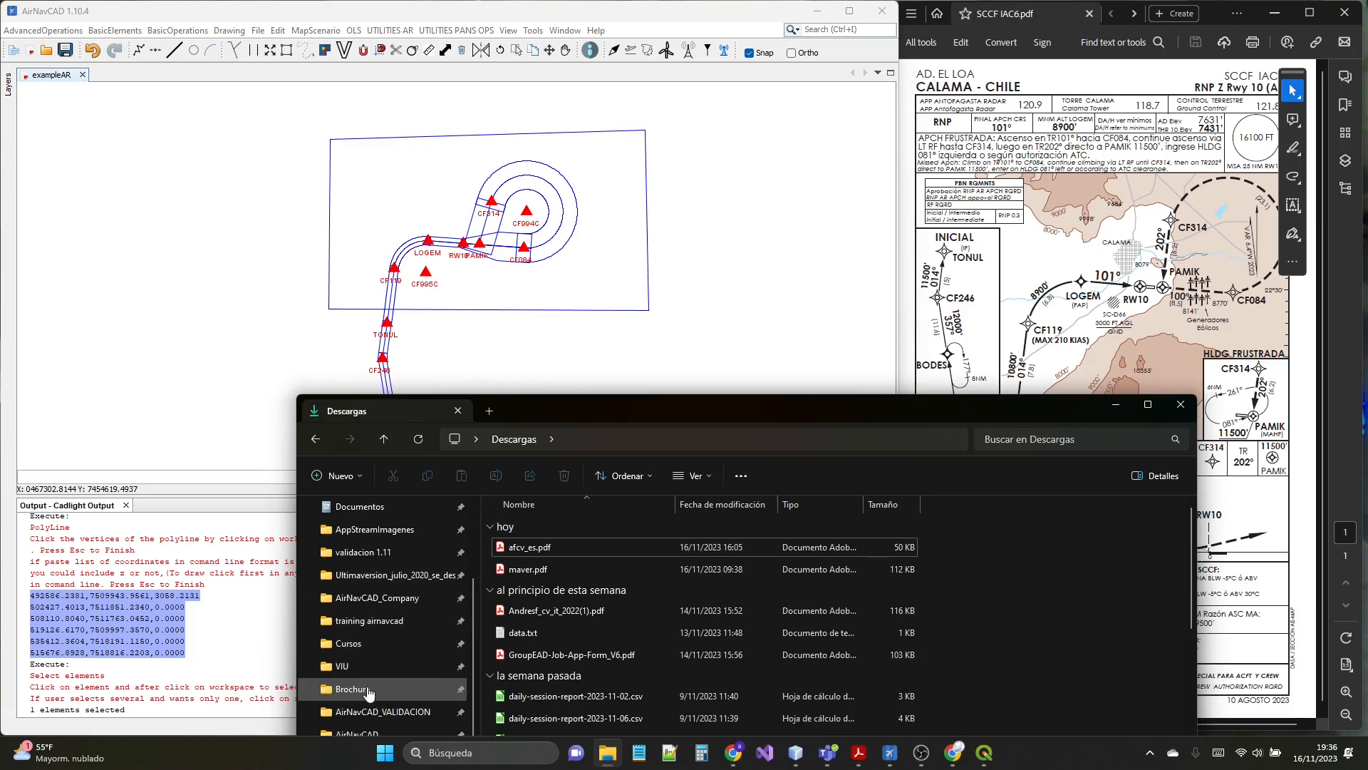
{"action": "scroll", "coordinate": [367, 666], "scroll_direction": "down", "scroll_amount": 1}
{"action": "left_click", "coordinate": [368, 666]}
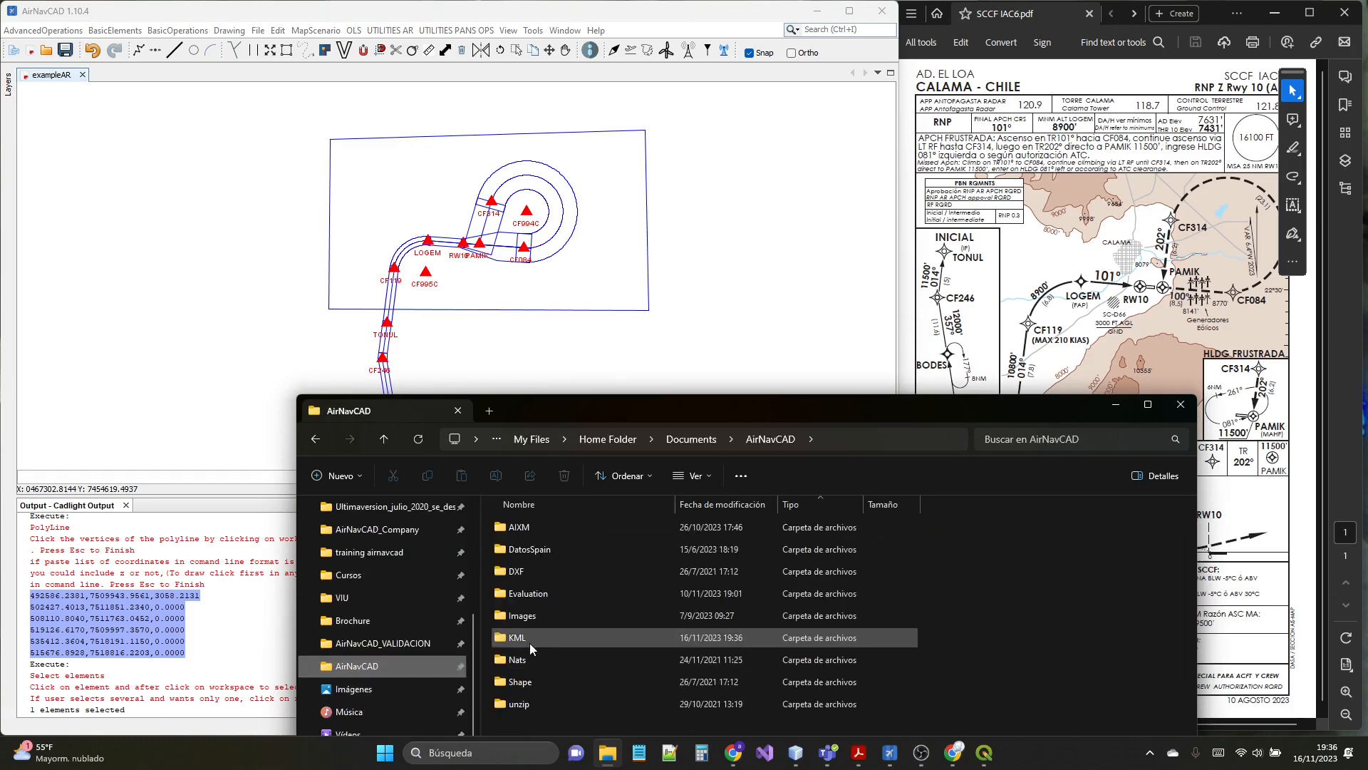
{"action": "double_click", "coordinate": [529, 643]}
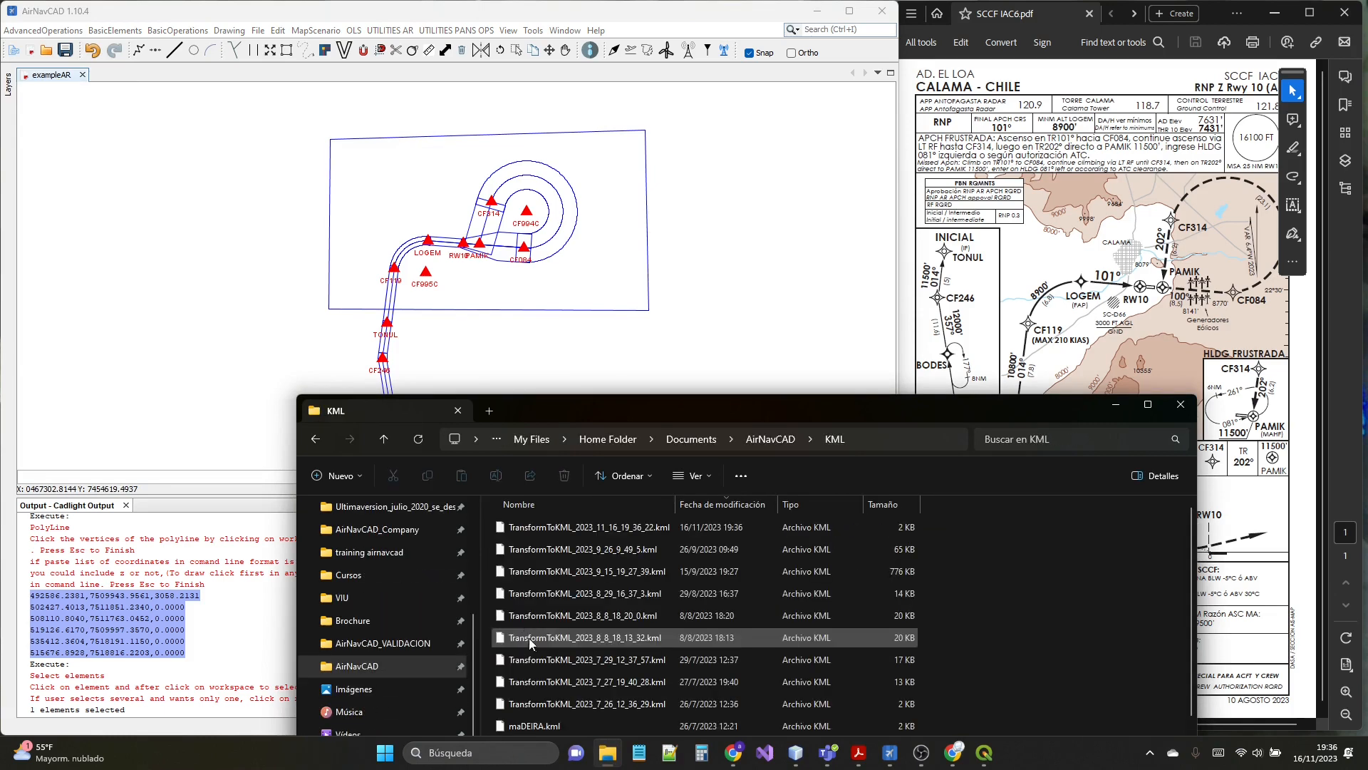
{"action": "left_click", "coordinate": [539, 525]}
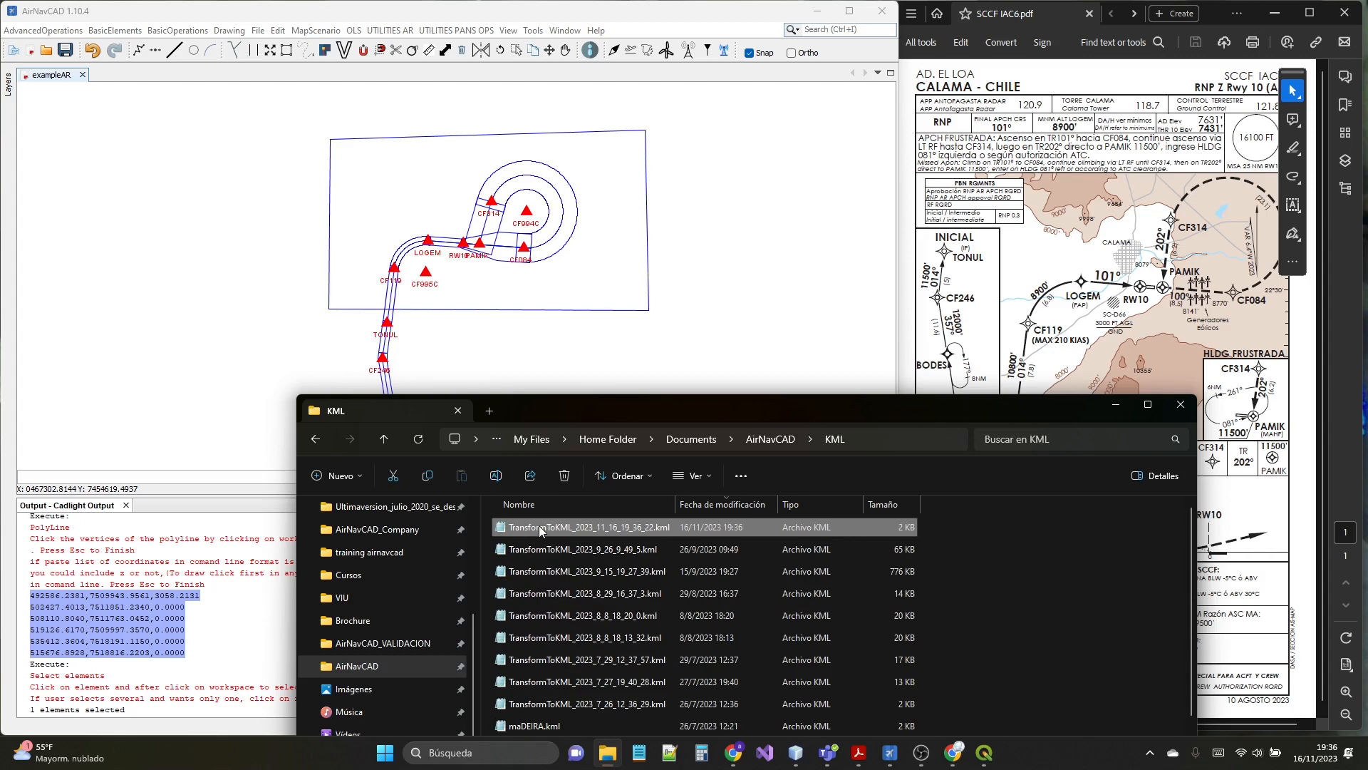
- Switch to QGIS and create a new empty project
{"action": "left_click", "coordinate": [984, 754]}
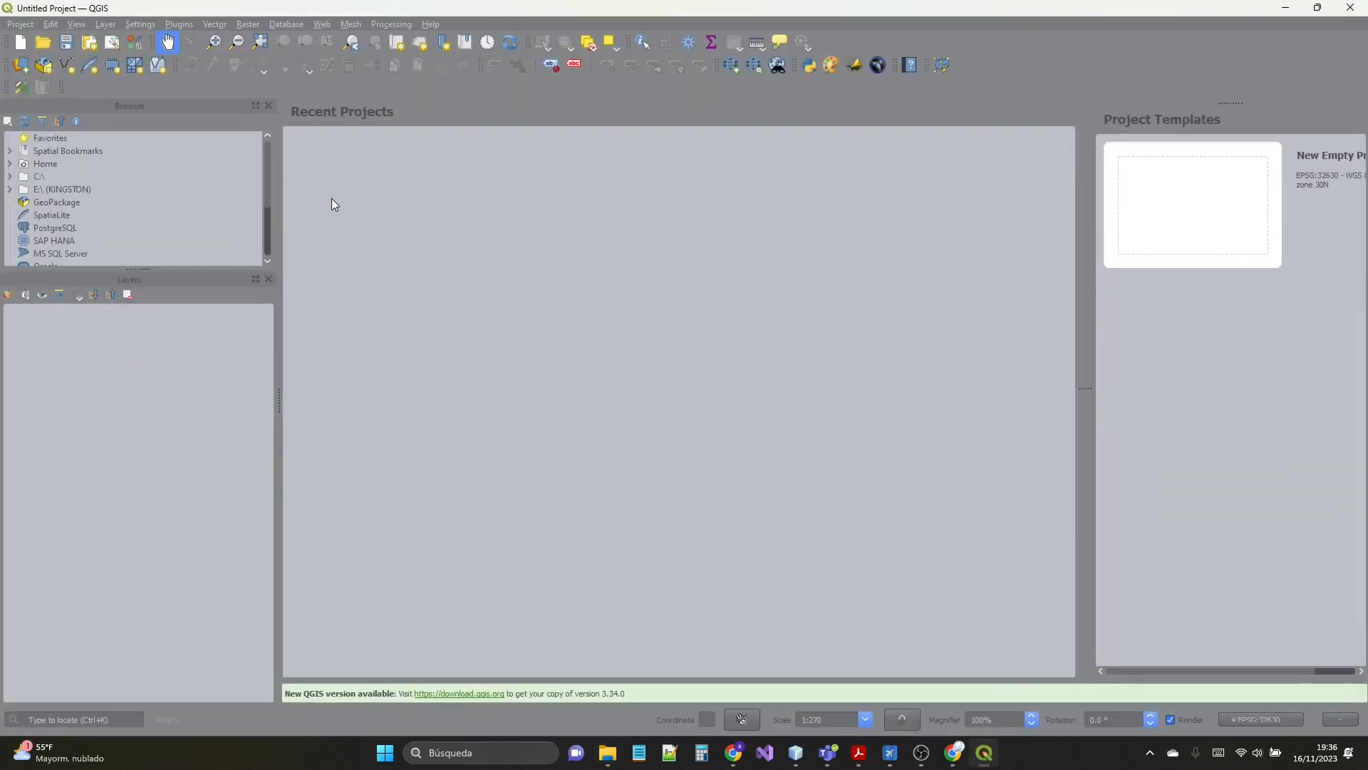
{"action": "left_click", "coordinate": [20, 24]}
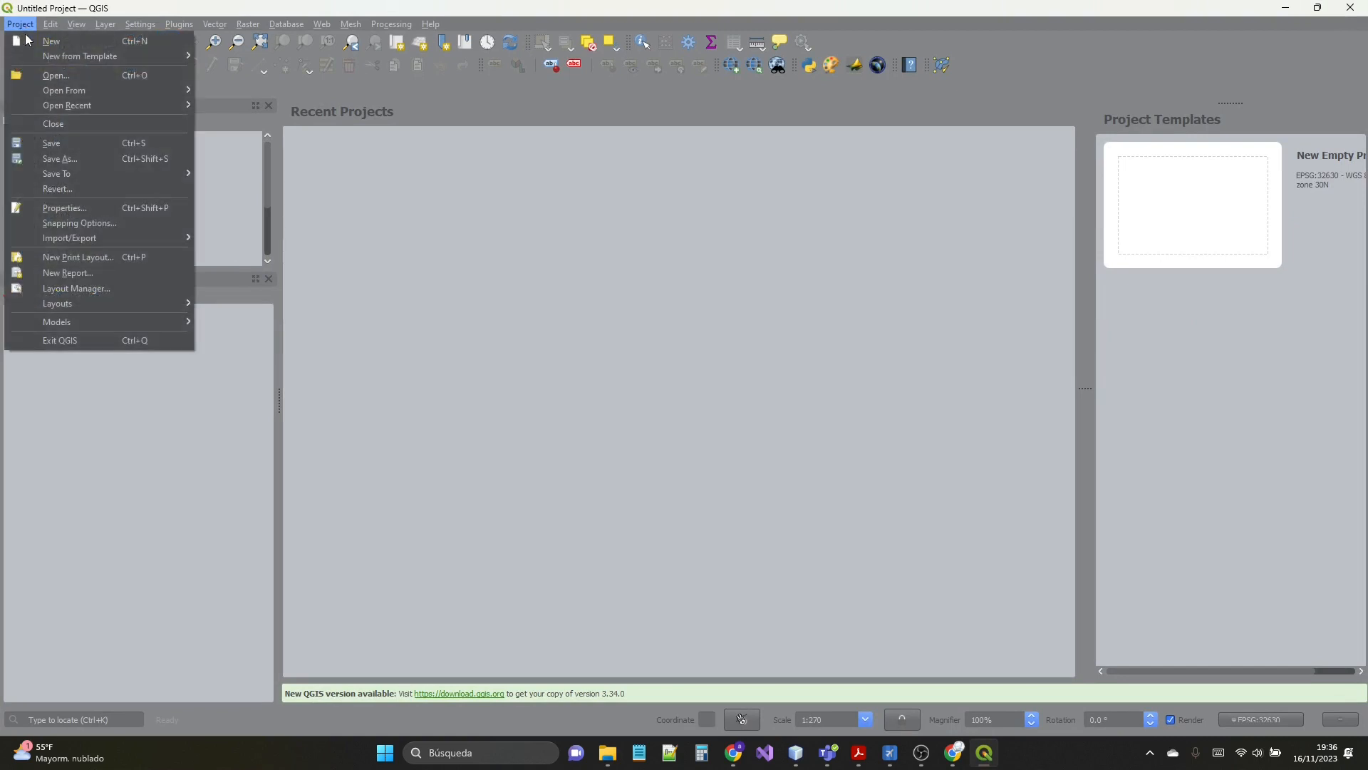
{"action": "left_click", "coordinate": [34, 47]}
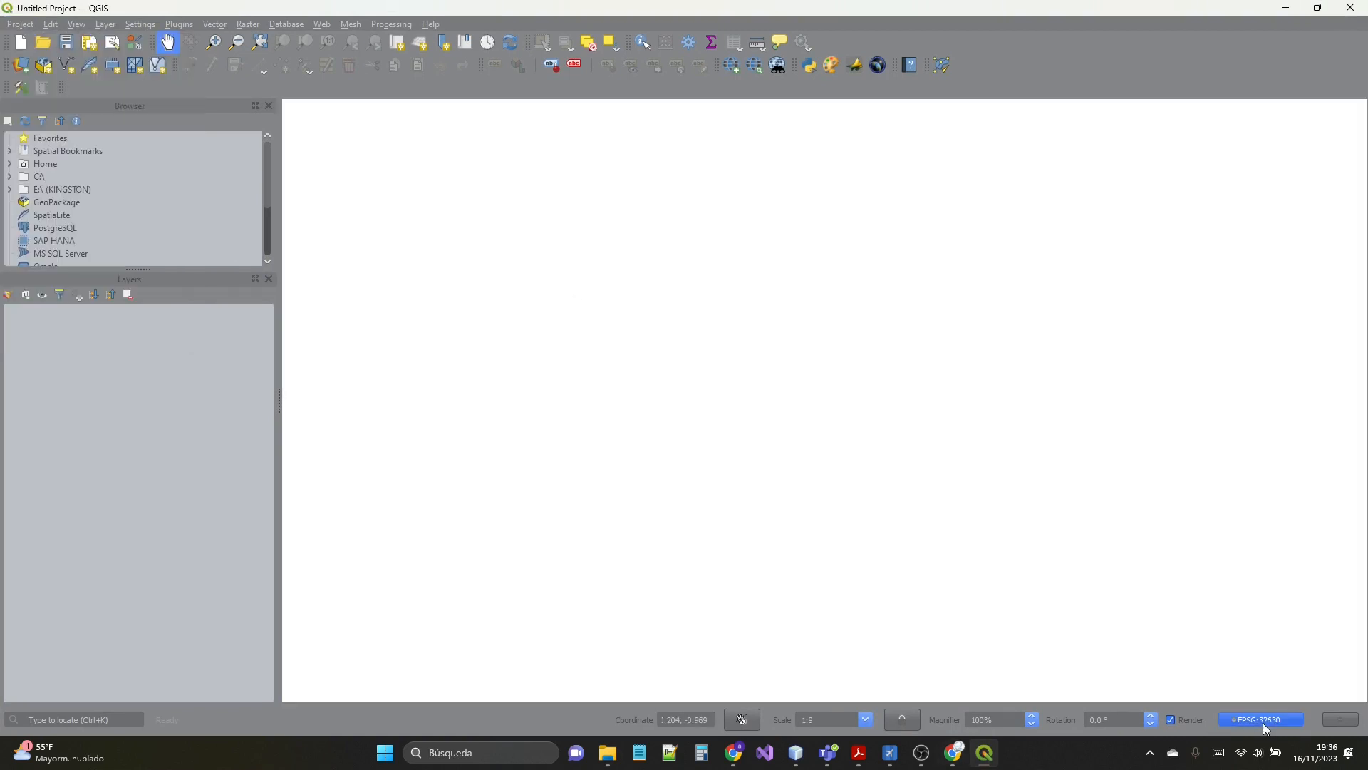
- Set the project coordinate reference system to WGS 84 / UTM zone 19S (EPSG:32719)
{"action": "left_click", "coordinate": [1268, 722]}
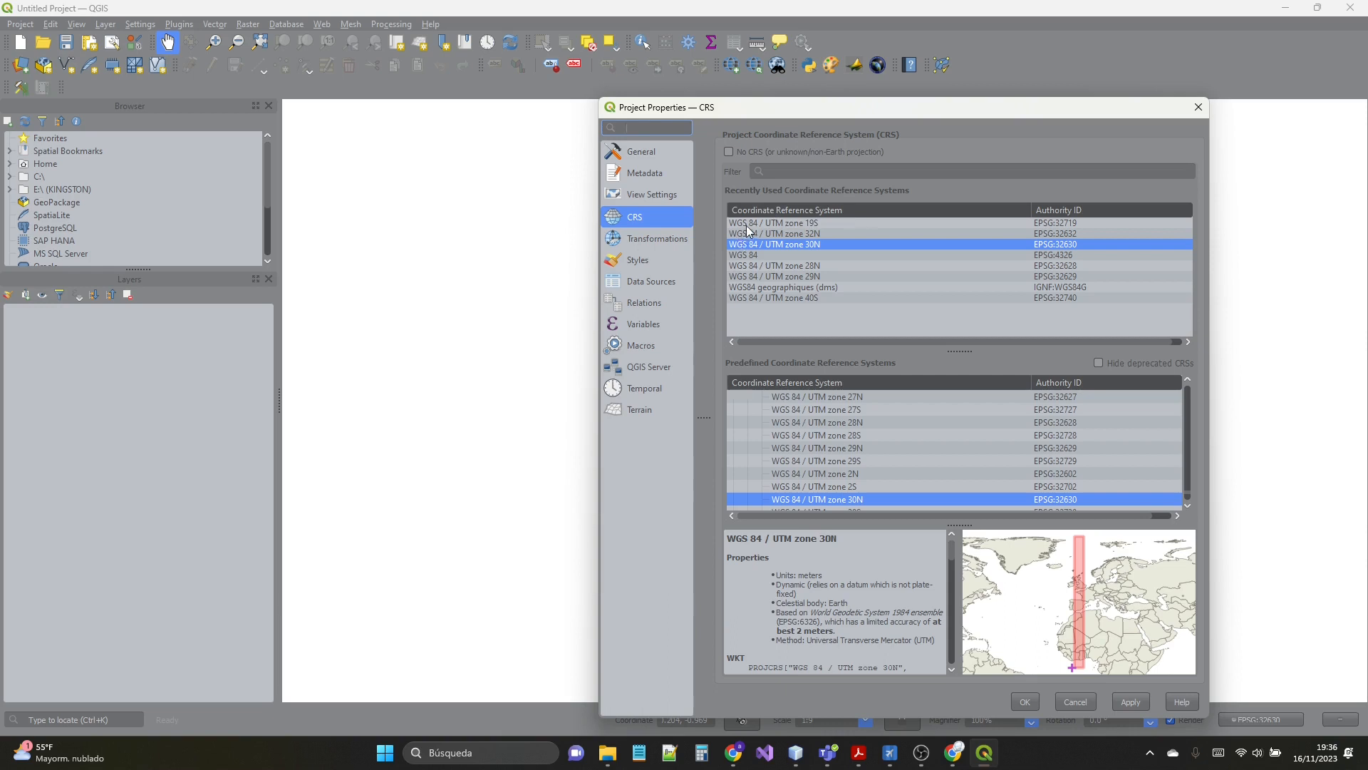
{"action": "left_click", "coordinate": [807, 225]}
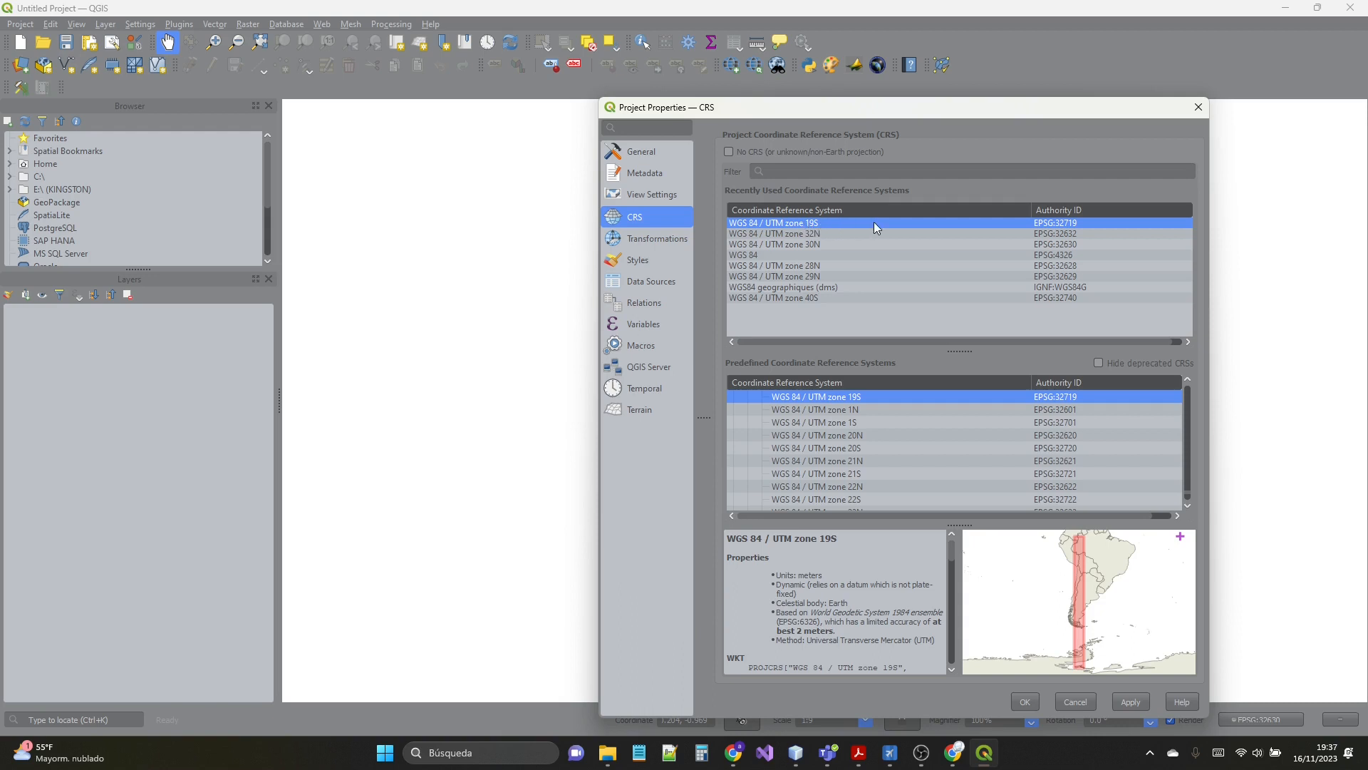
{"action": "left_click", "coordinate": [1139, 706]}
{"action": "left_click", "coordinate": [1037, 701]}
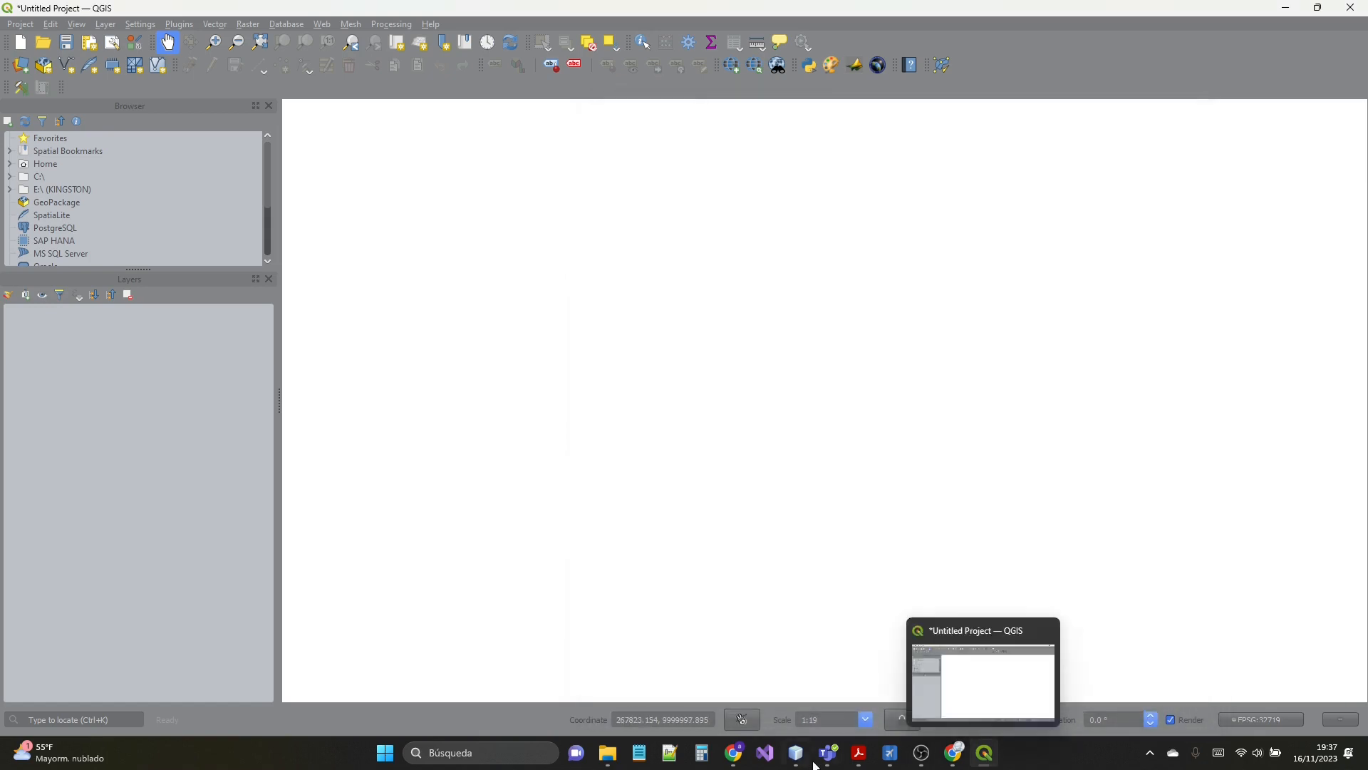
- Add the PolygonZ layer from TransformToKML_2023_11_16_19_36_22.kml to the QGIS project
{"action": "left_click", "coordinate": [608, 753]}
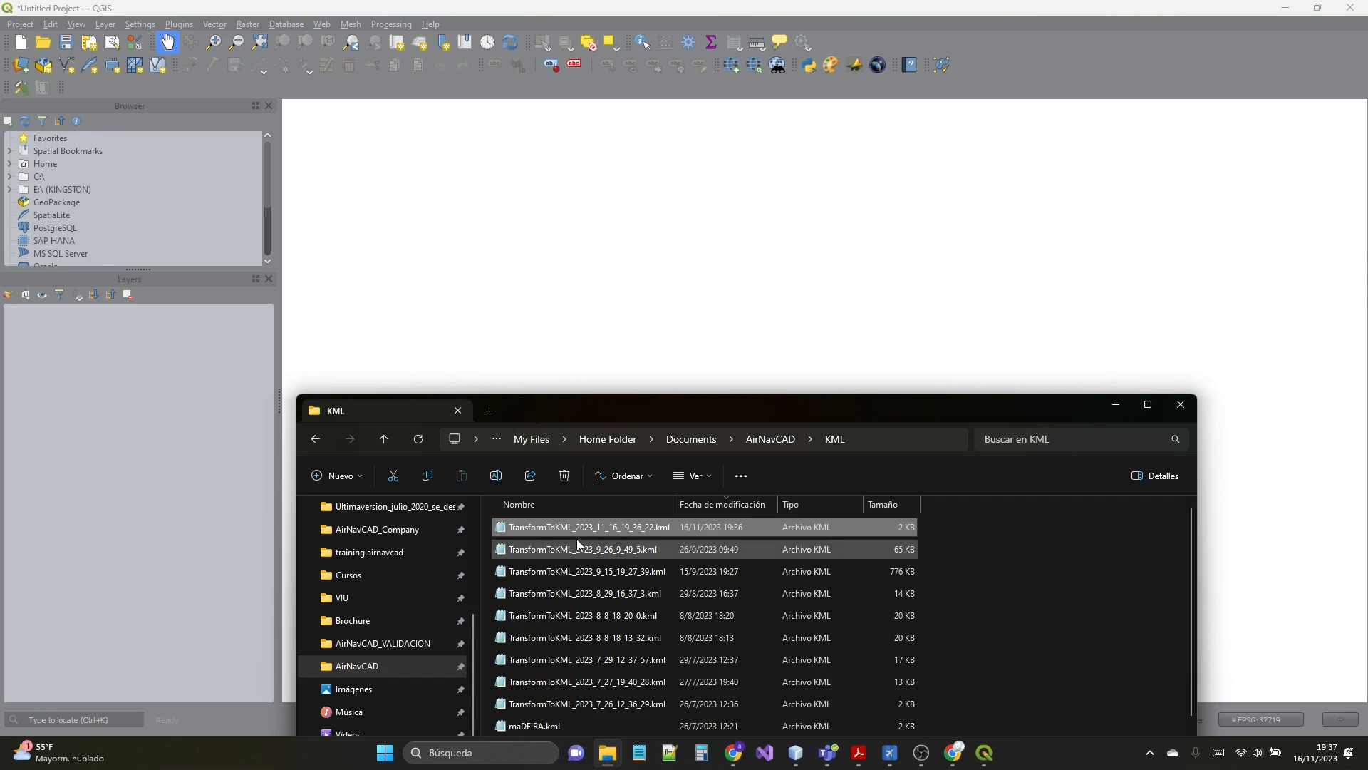
{"action": "left_click_drag", "start_coordinate": [580, 528], "coordinate": [520, 254]}
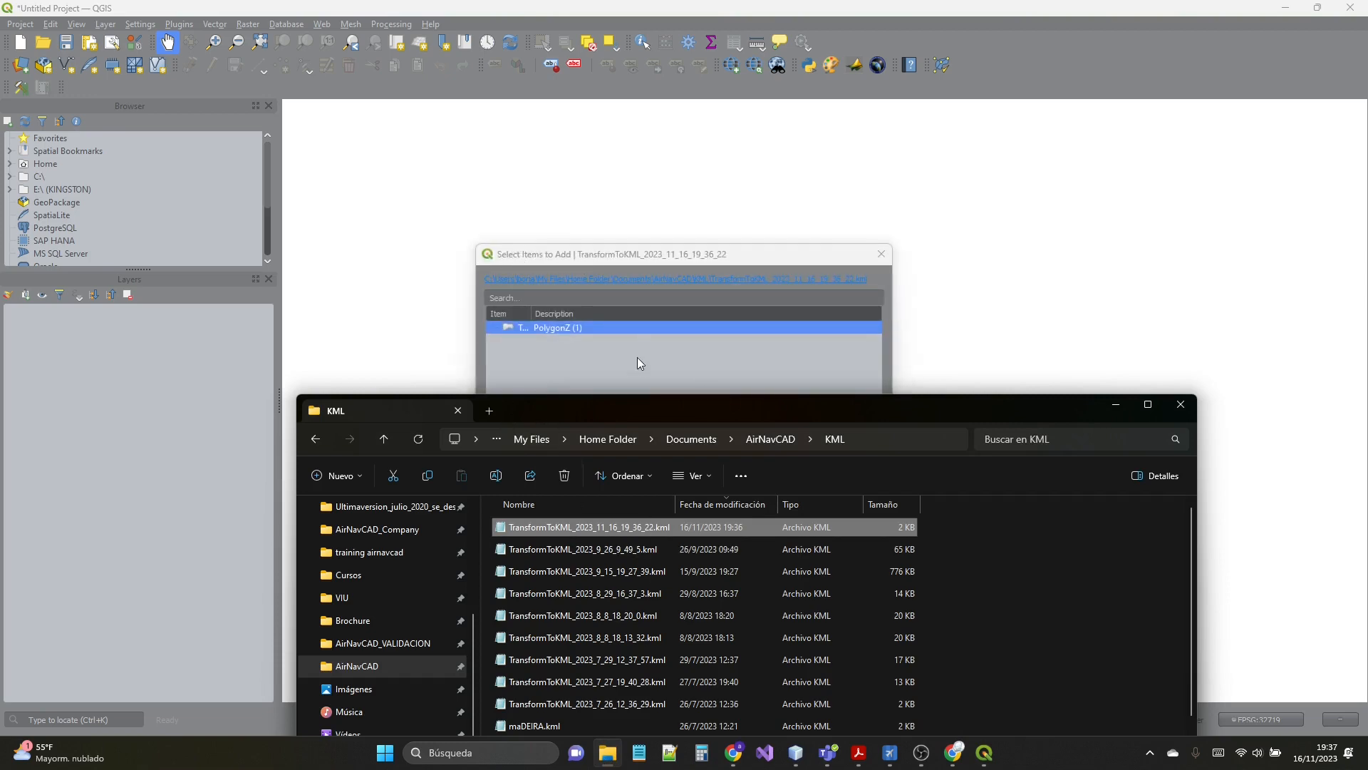
{"action": "left_click", "coordinate": [1116, 404]}
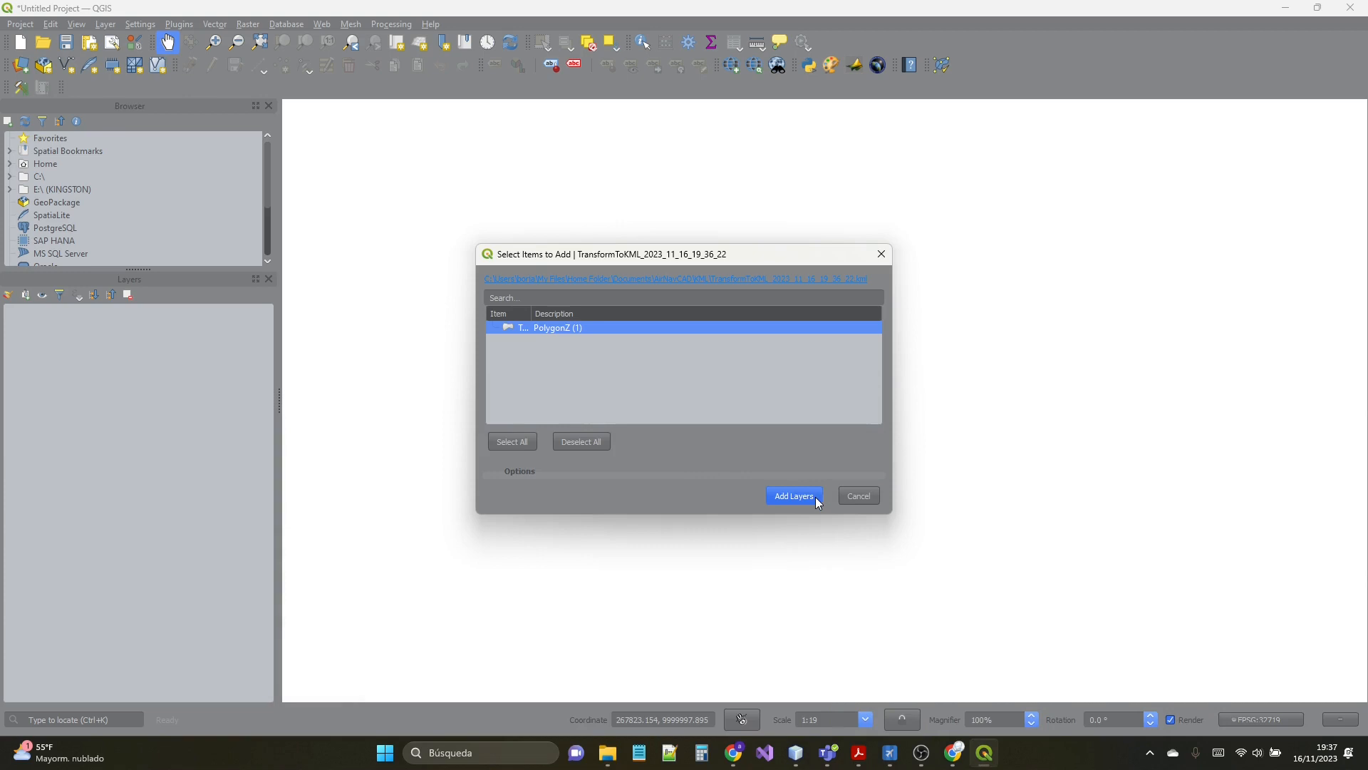
{"action": "left_click", "coordinate": [794, 497]}
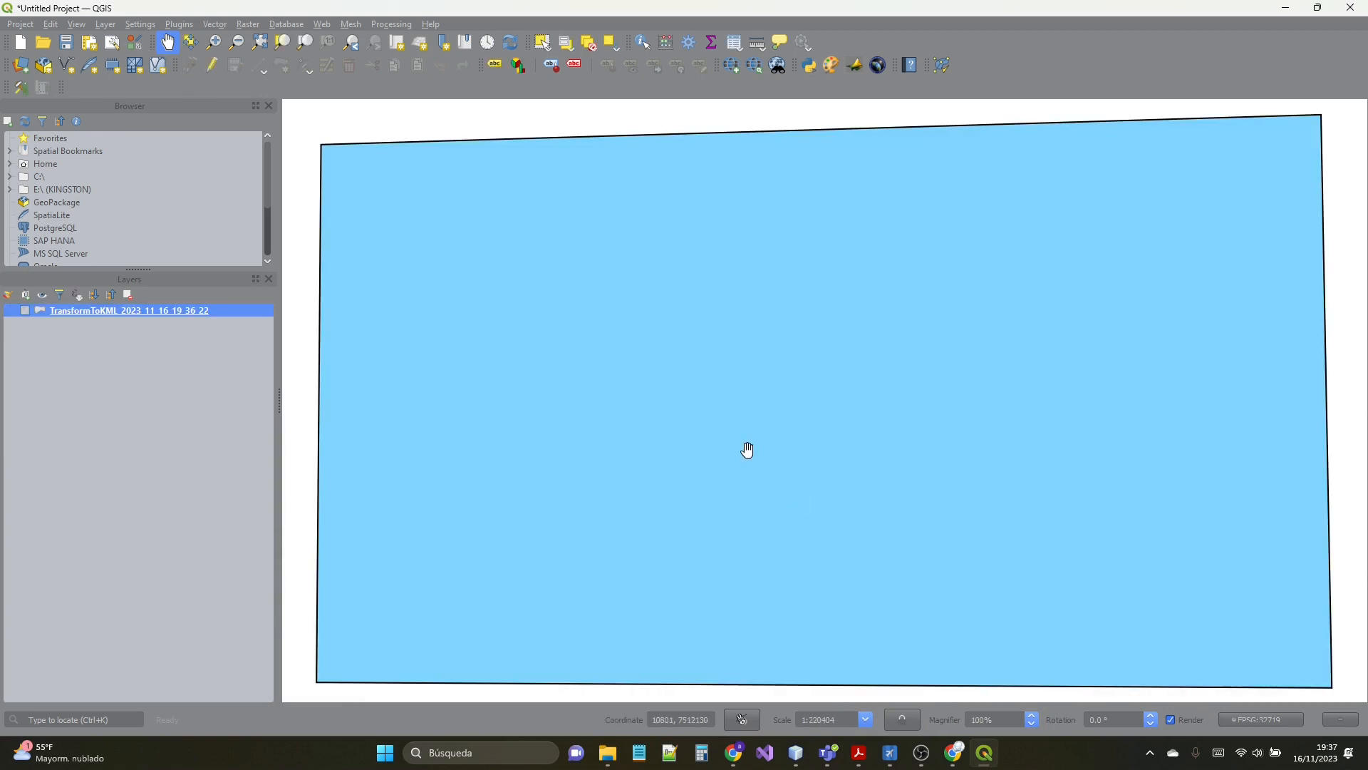
{"action": "scroll", "coordinate": [557, 357], "scroll_direction": "down", "scroll_amount": 2}
{"action": "scroll", "coordinate": [601, 268], "scroll_direction": "up", "scroll_amount": 2}
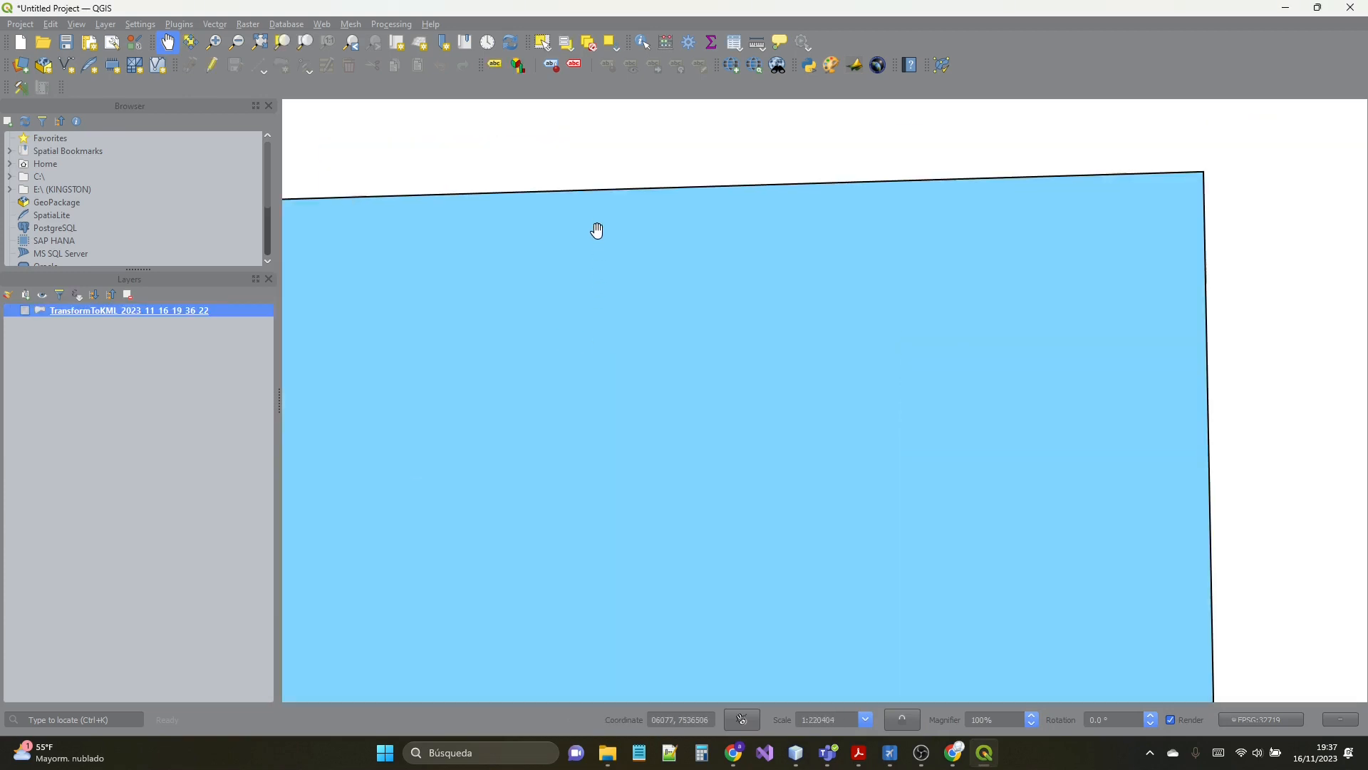
{"action": "scroll", "coordinate": [596, 268], "scroll_direction": "down", "scroll_amount": 1}
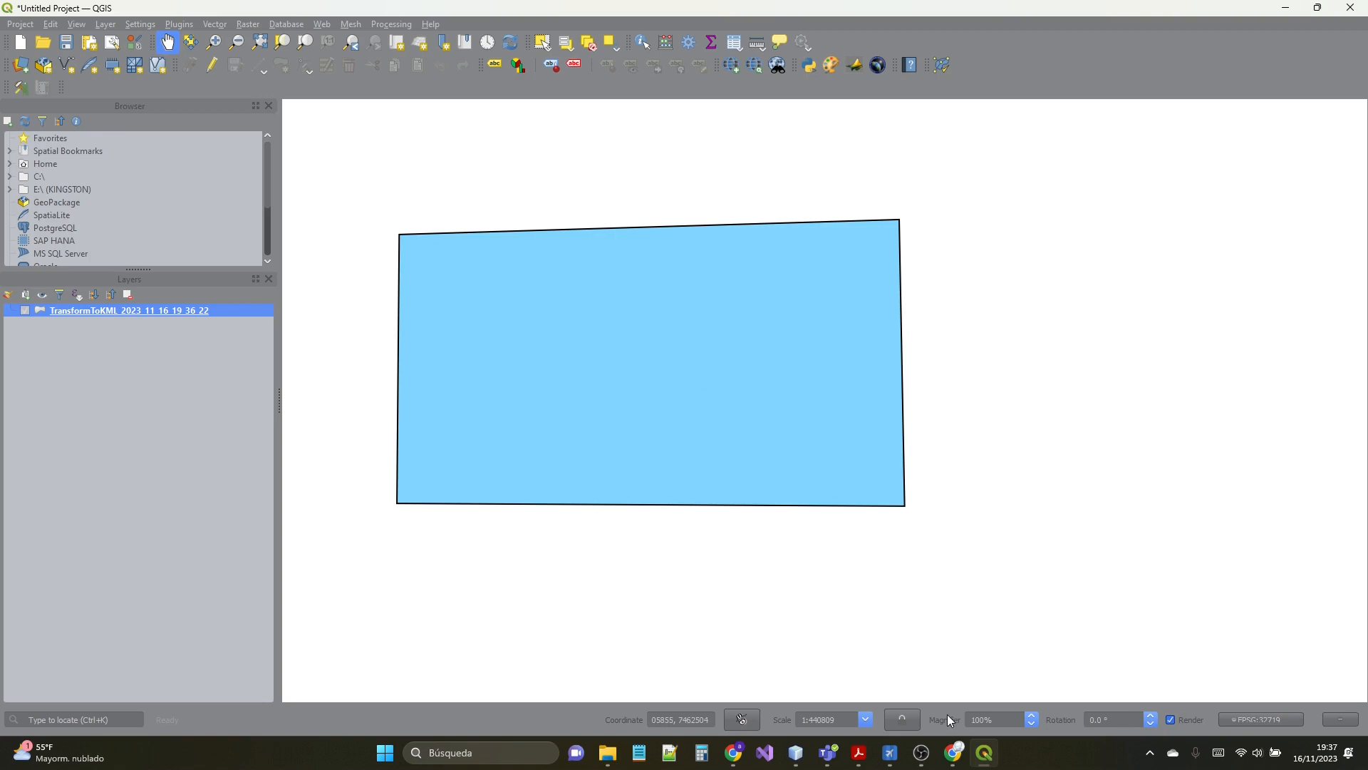
{"action": "mouse_move", "coordinate": [985, 757]}
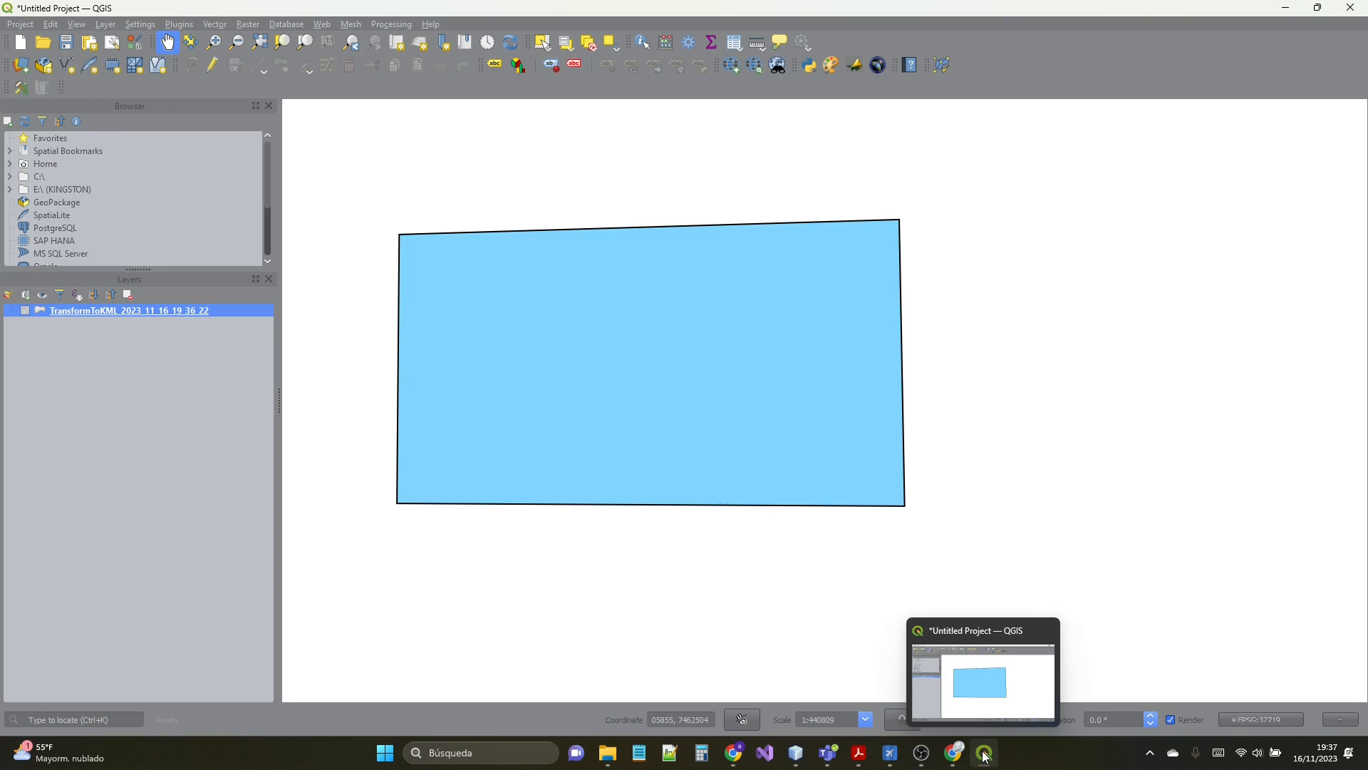
{"action": "mouse_move", "coordinate": [751, 767]}
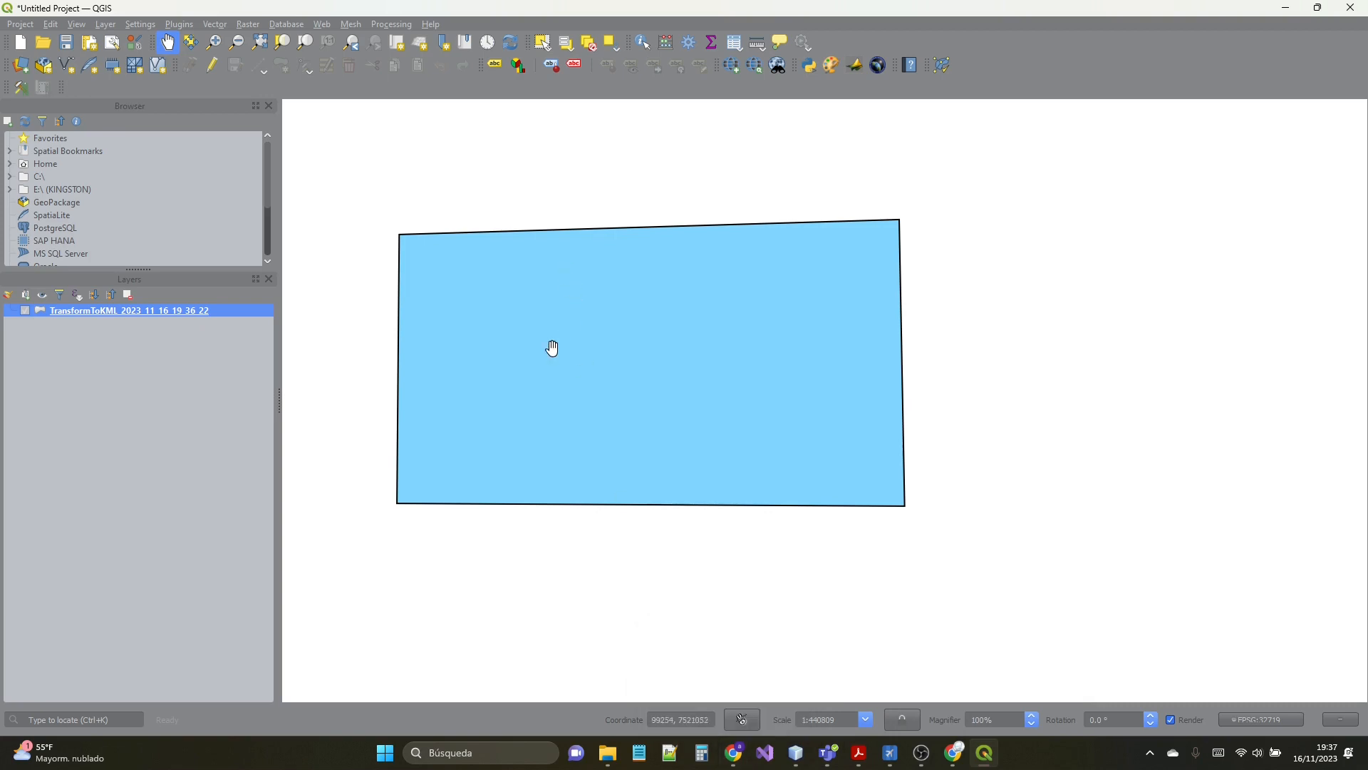
{"action": "scroll", "coordinate": [525, 379], "scroll_direction": "up", "scroll_amount": 1}
{"action": "scroll", "coordinate": [525, 382], "scroll_direction": "down", "scroll_amount": 1}
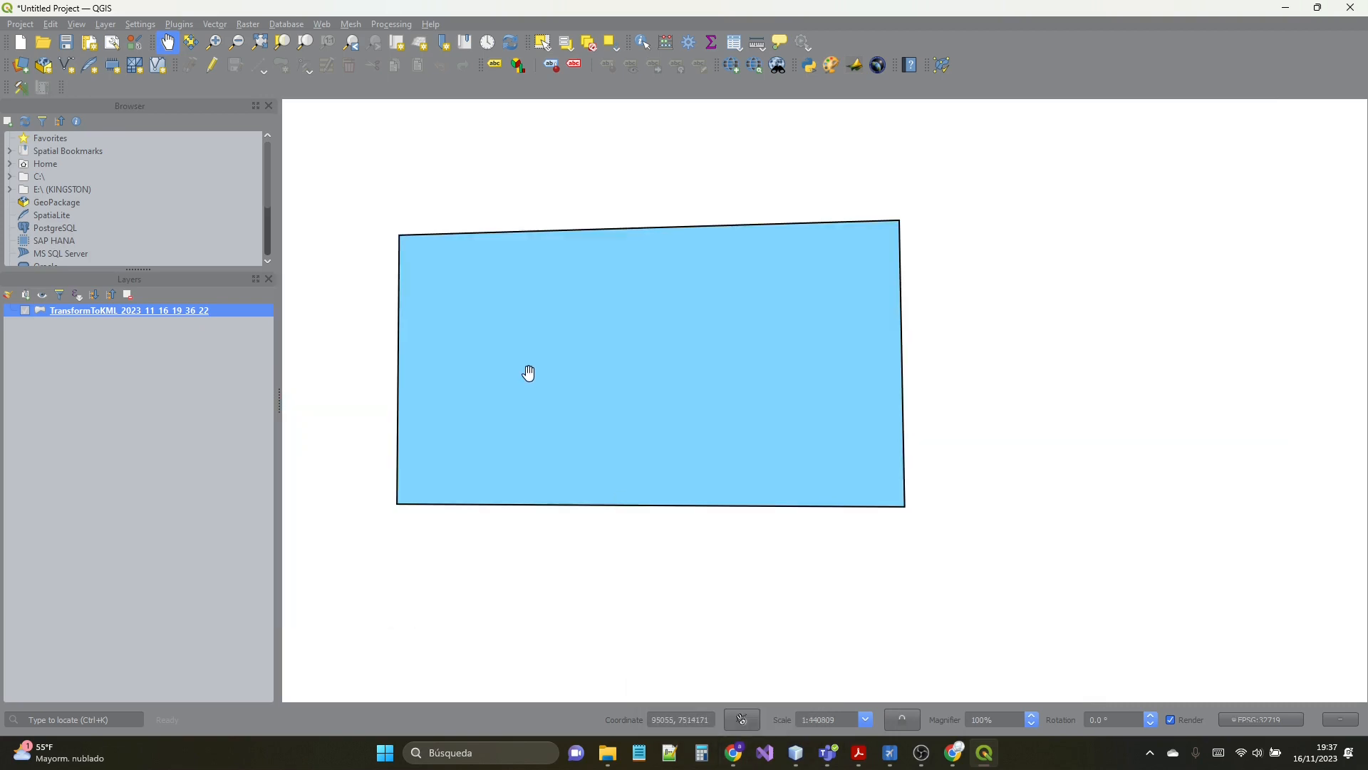
{"action": "left_click_drag", "start_coordinate": [527, 374], "coordinate": [580, 361]}
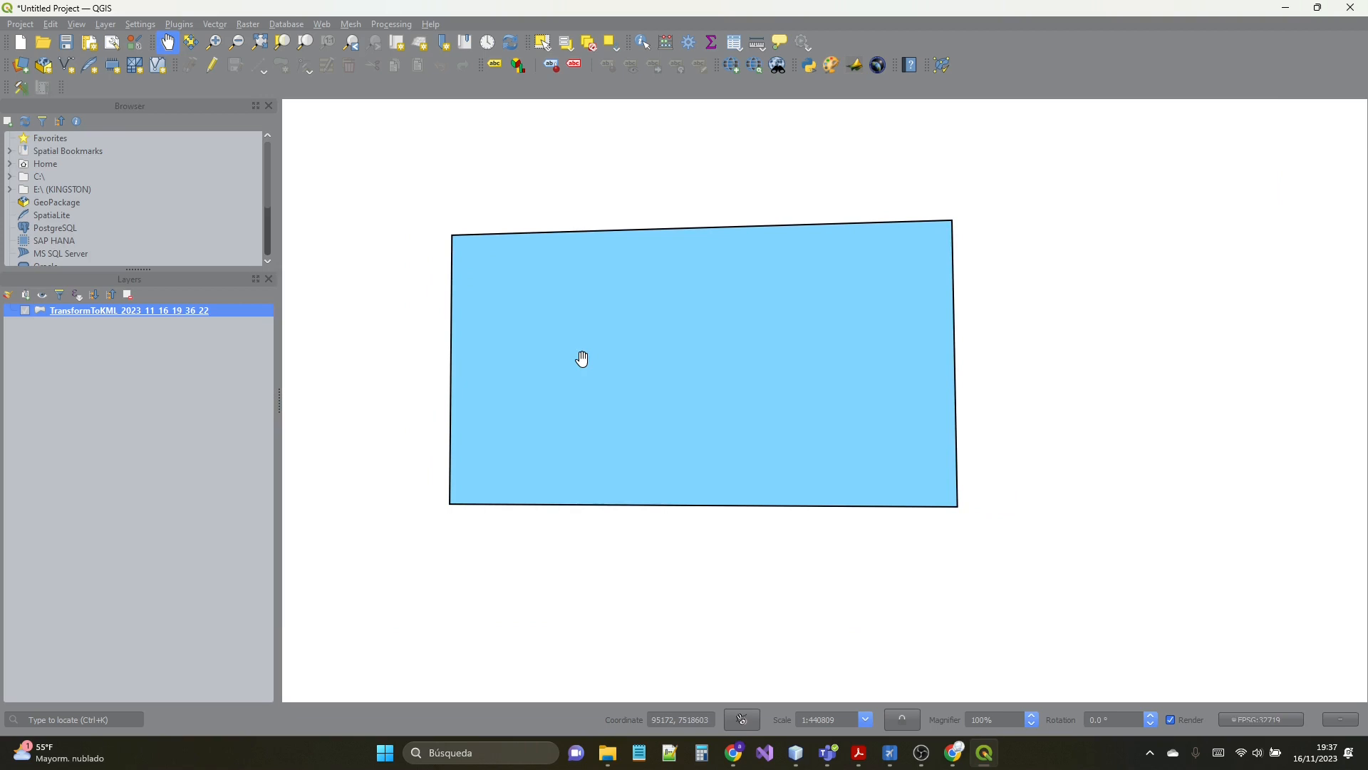
- Open the OpenTopography DEM Downloader and choose SRTM 30m as the DEM to download
{"action": "left_click", "coordinate": [247, 26]}
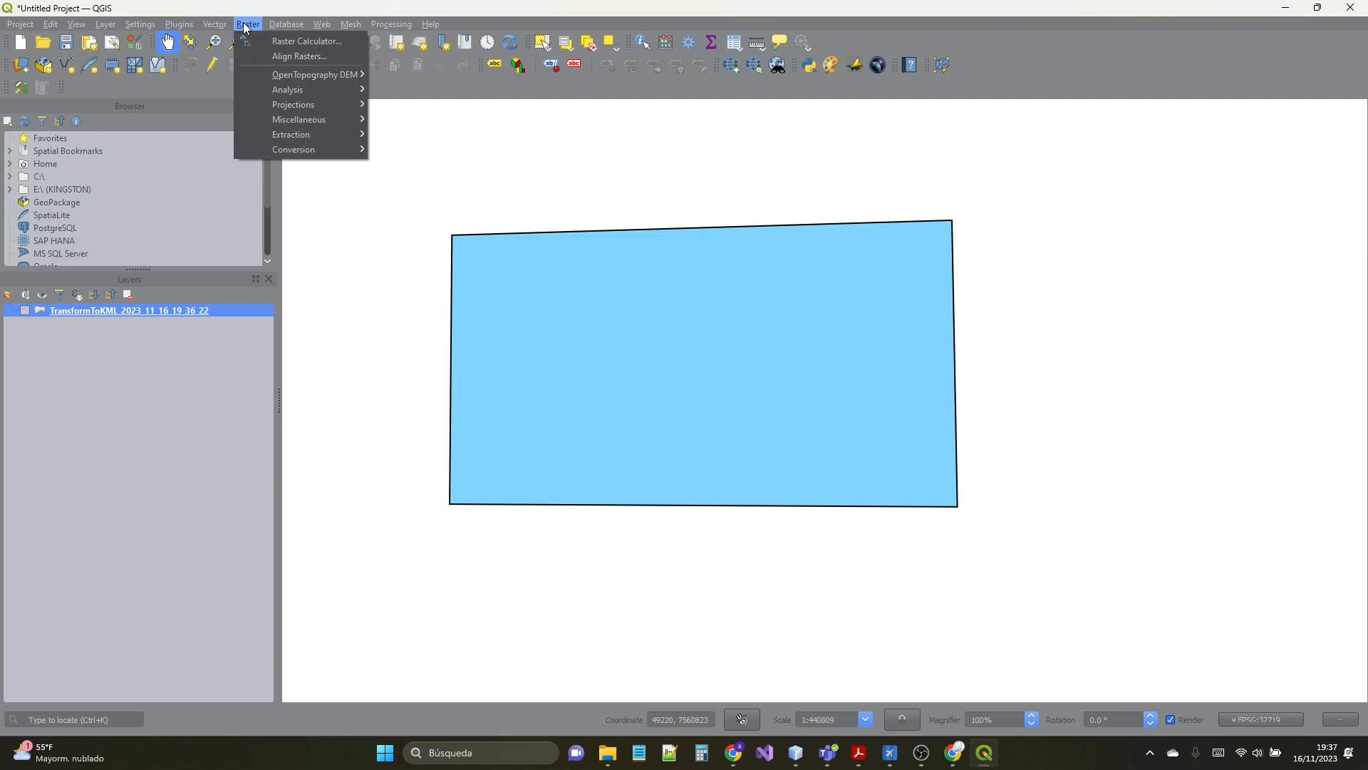
{"action": "mouse_move", "coordinate": [272, 75]}
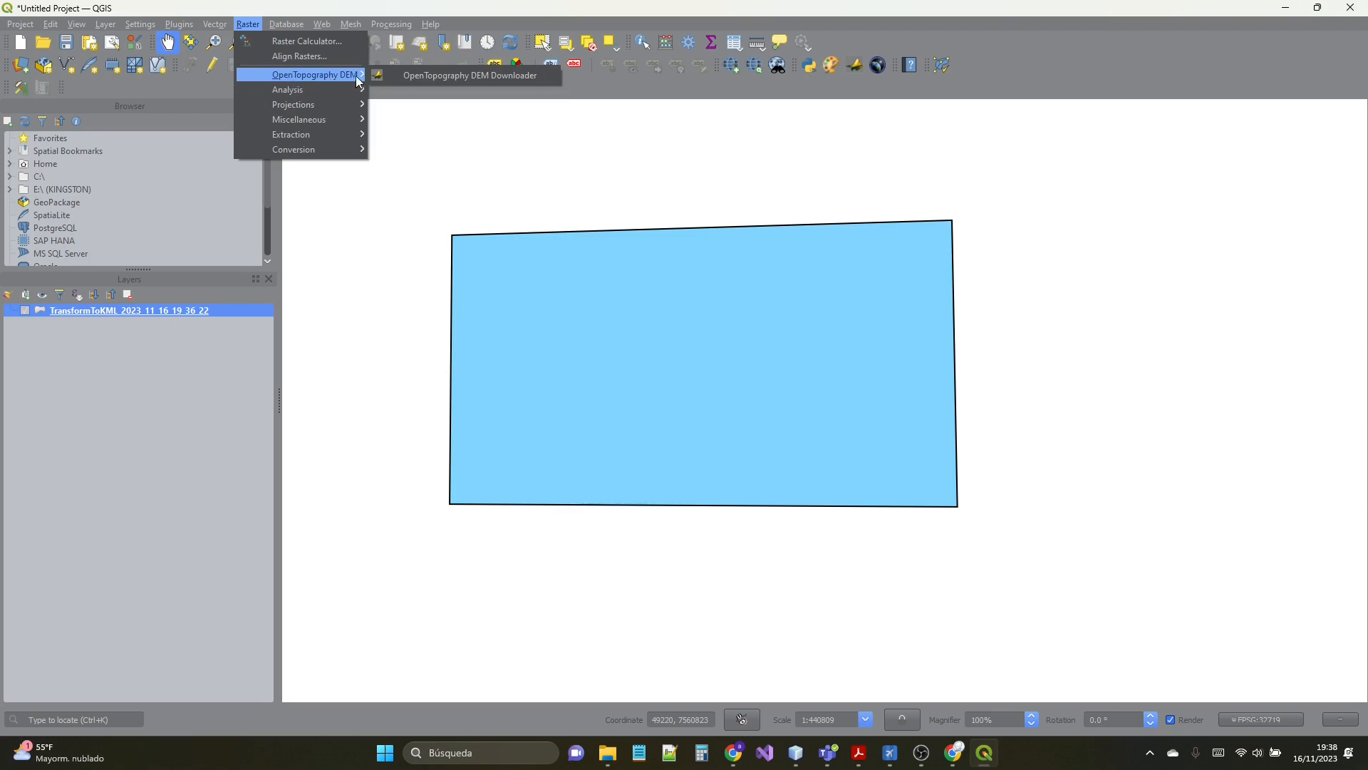
{"action": "left_click", "coordinate": [442, 74]}
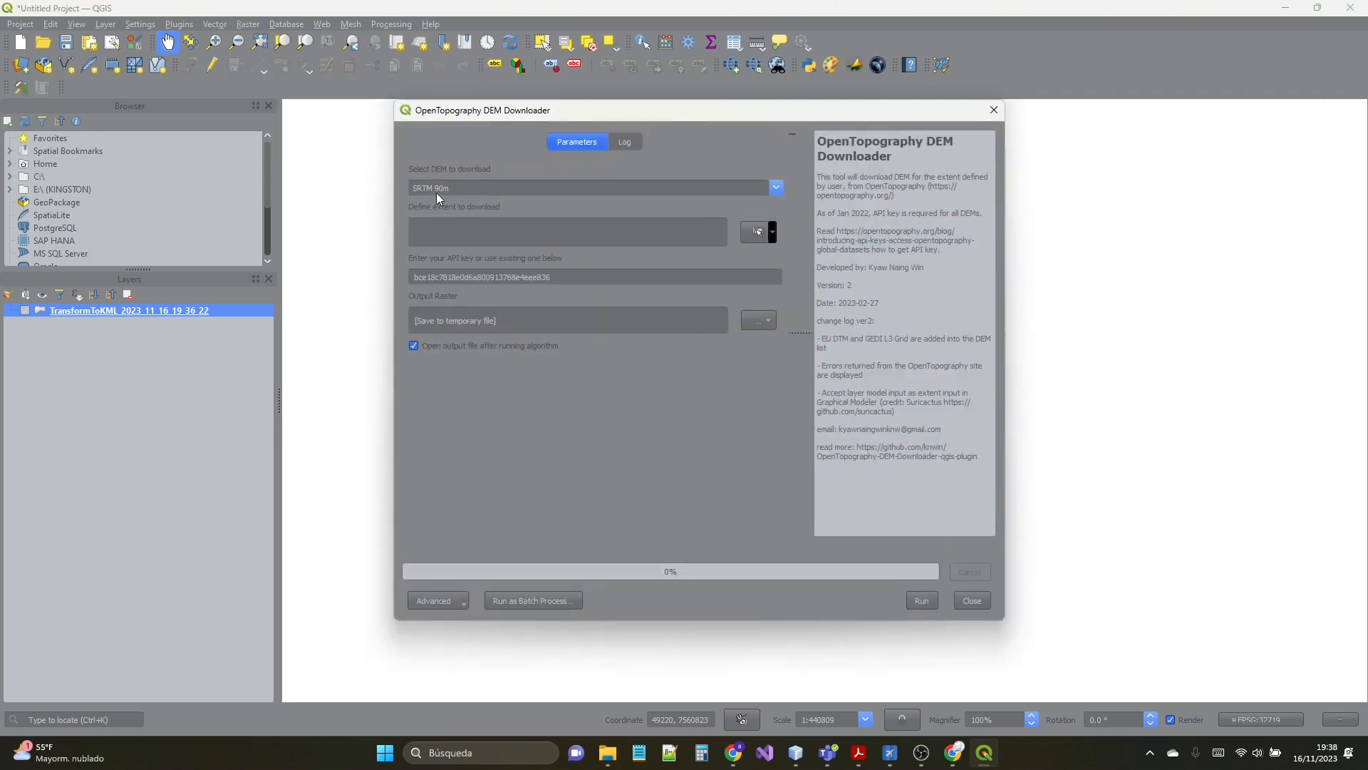
{"action": "left_click", "coordinate": [437, 191]}
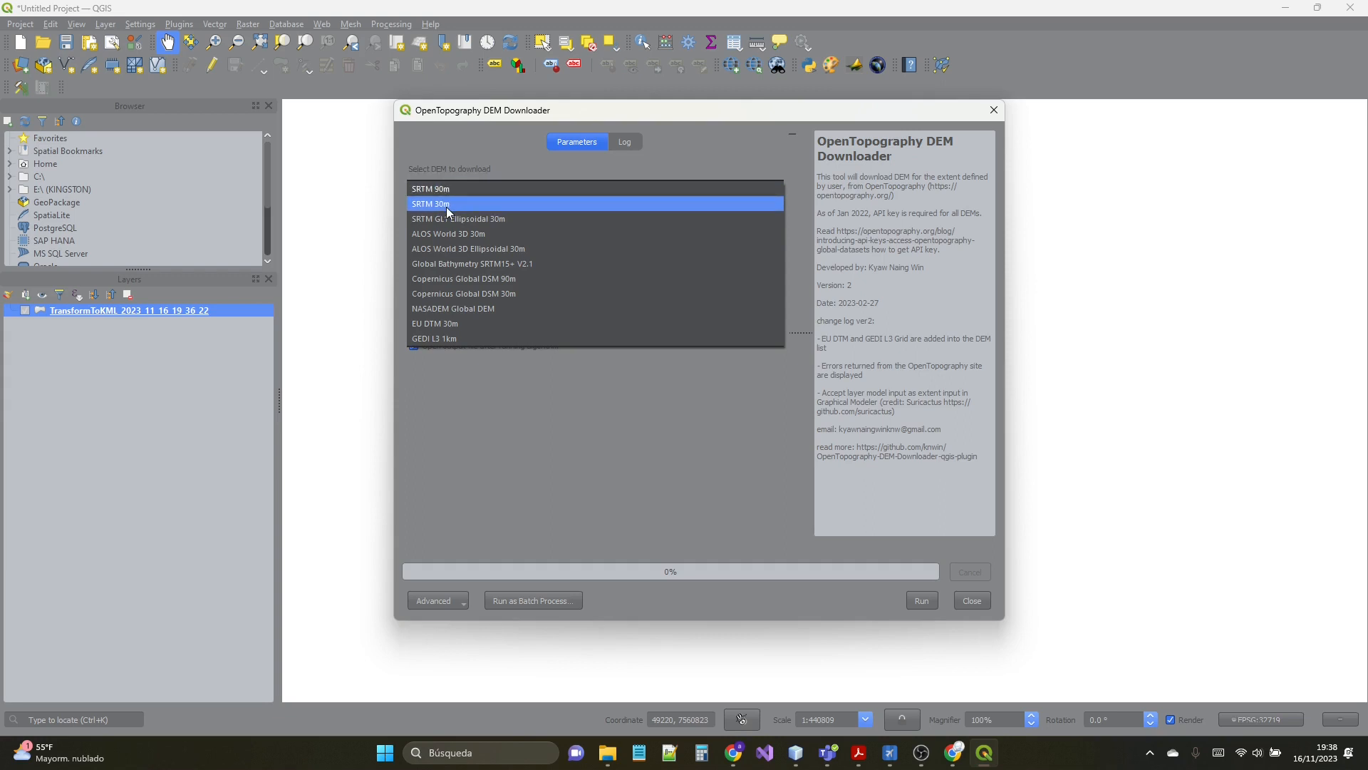
{"action": "left_click", "coordinate": [448, 205]}
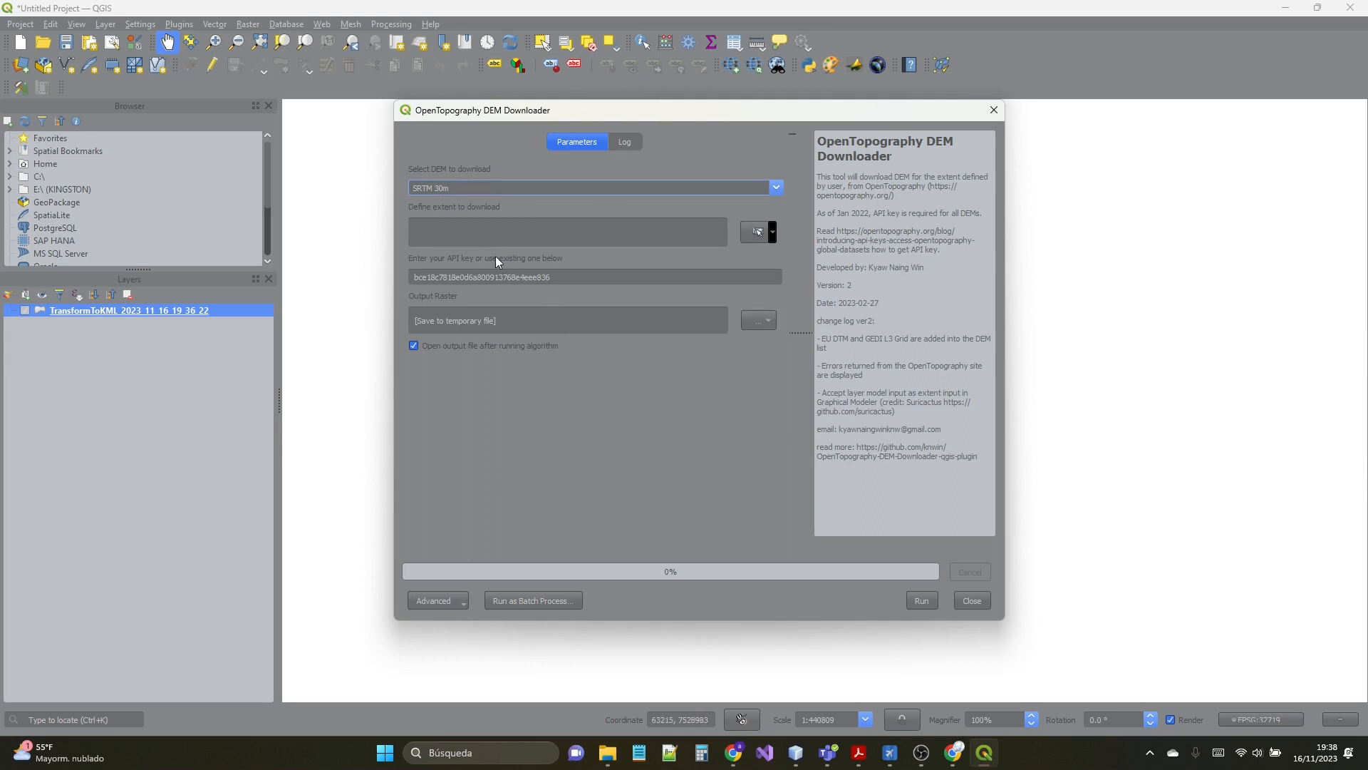
- Try to run the SRTM 30m download with temporary-file output and no extent defined
{"action": "left_click", "coordinate": [763, 322]}
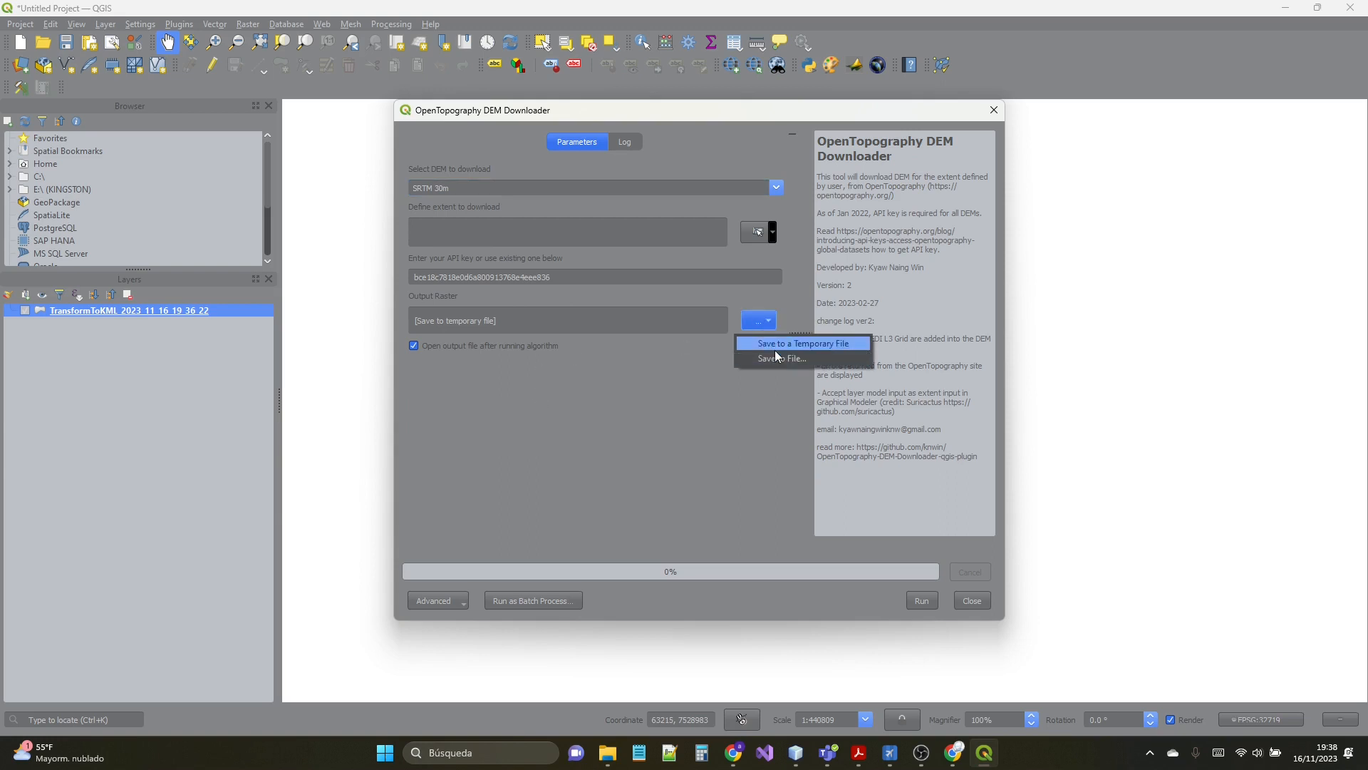
{"action": "left_click", "coordinate": [710, 361]}
{"action": "left_click", "coordinate": [924, 603]}
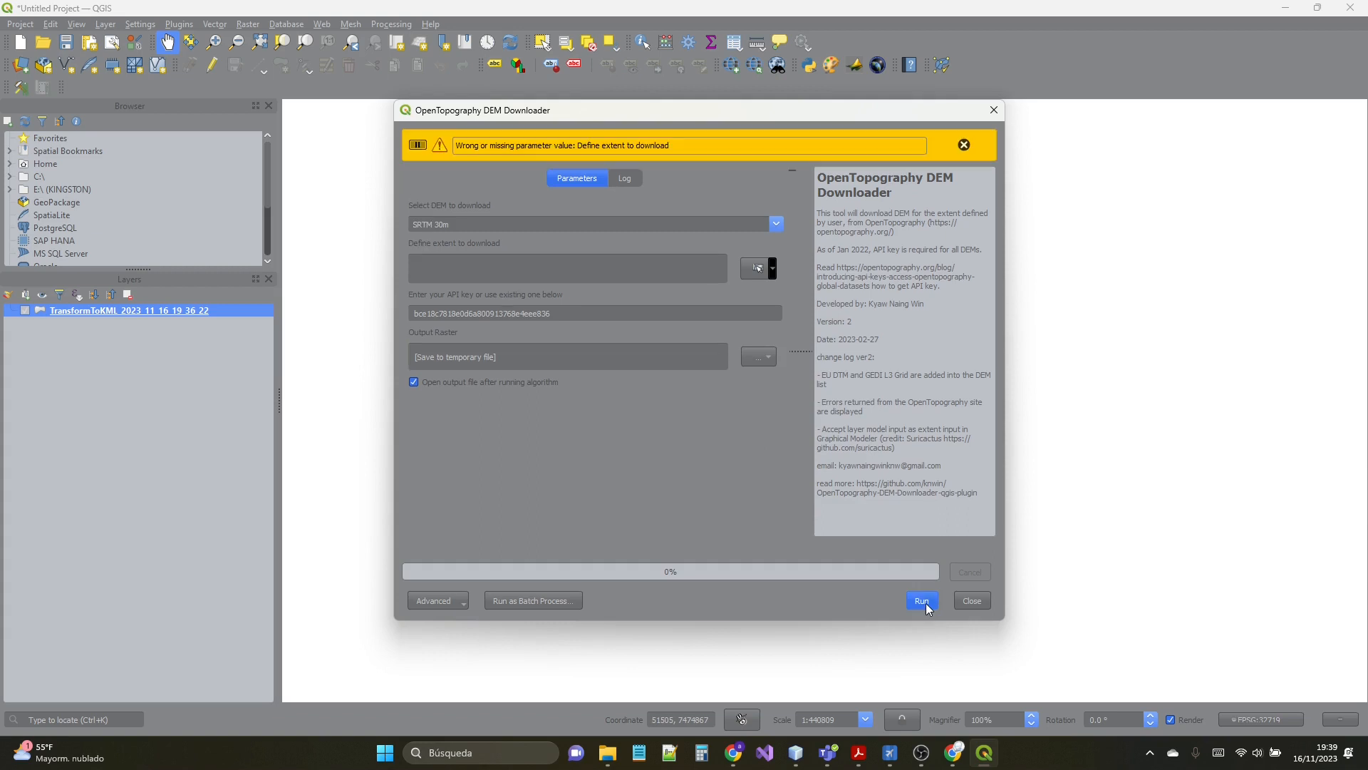
- Set the output raster to a TIF file named save in the Descargas folder
{"action": "left_click", "coordinate": [761, 357]}
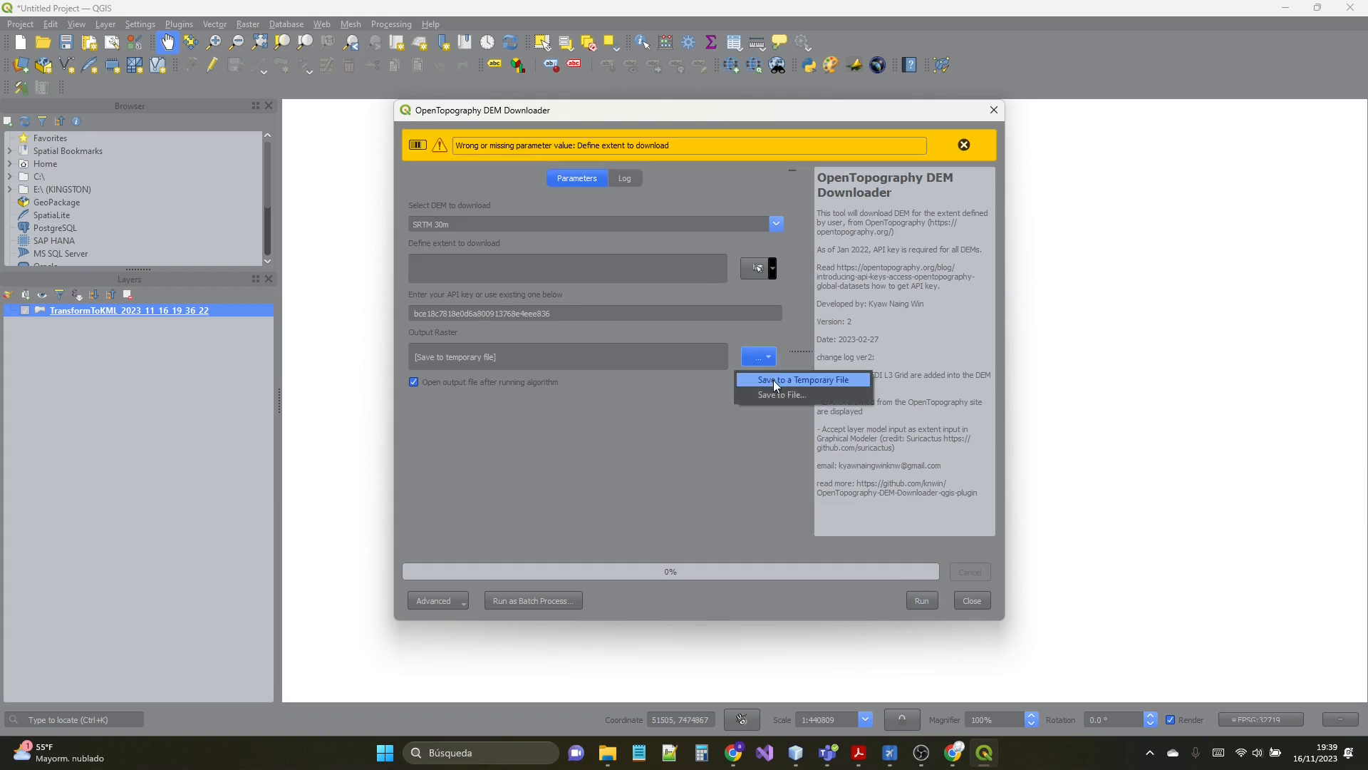
{"action": "left_click", "coordinate": [773, 382]}
{"action": "left_click", "coordinate": [759, 356]}
{"action": "left_click", "coordinate": [768, 396]}
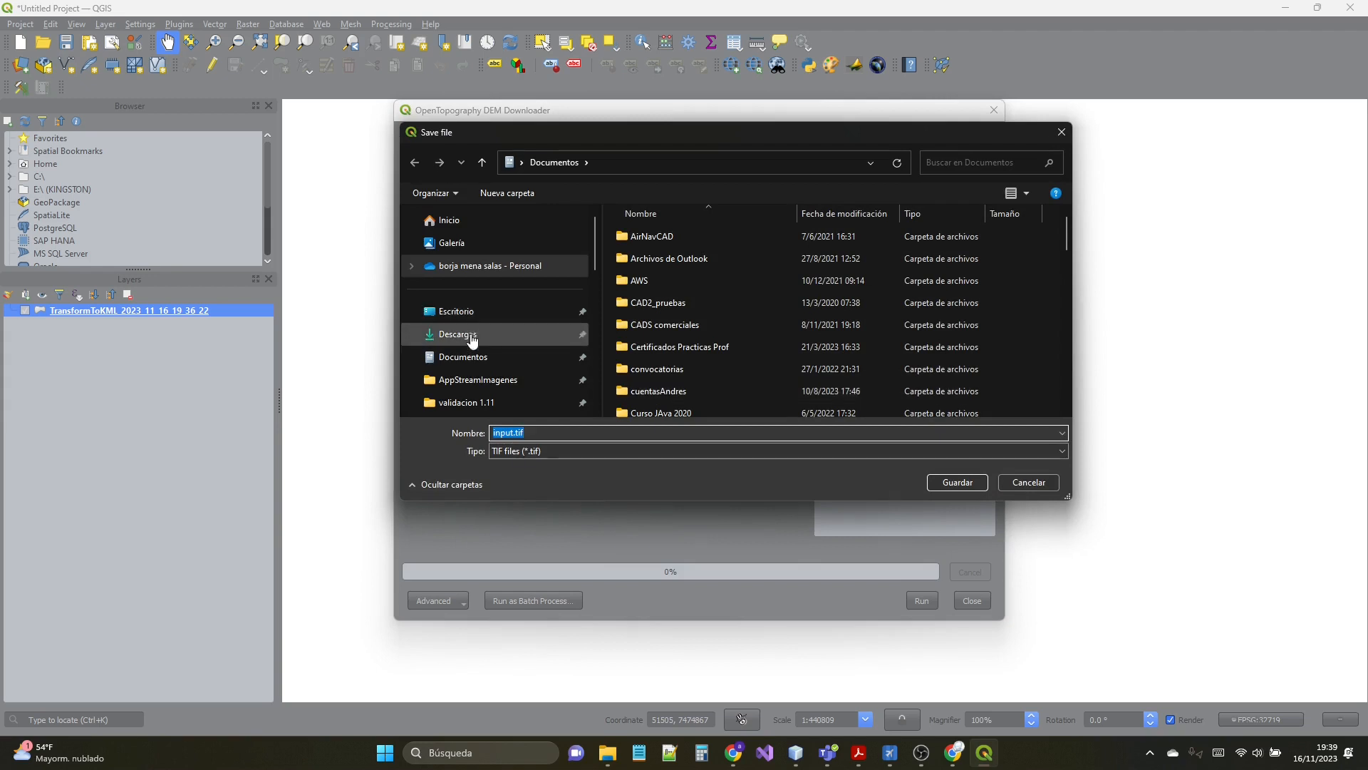
{"action": "left_click", "coordinate": [469, 340]}
{"action": "double_click", "coordinate": [561, 431]}
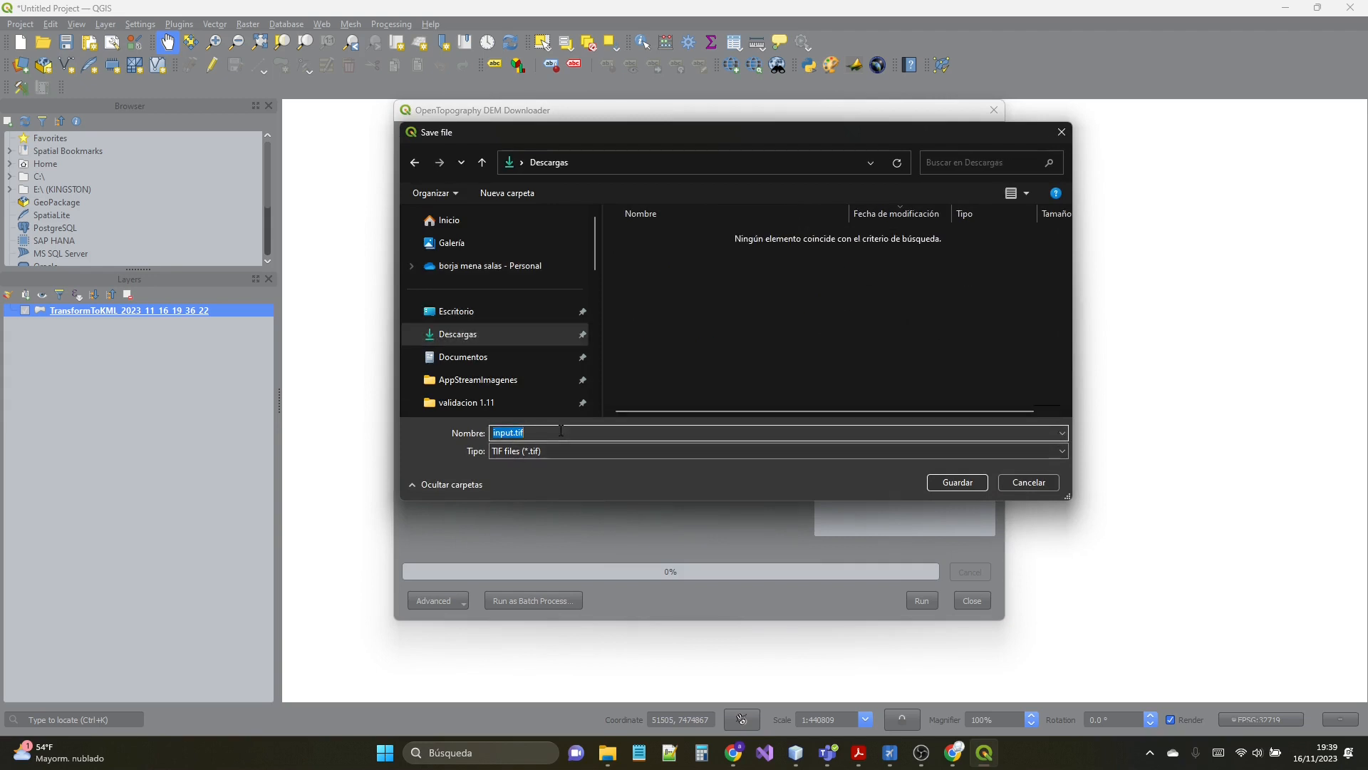
{"action": "type", "text": "save"}
{"action": "key", "text": "Return"}
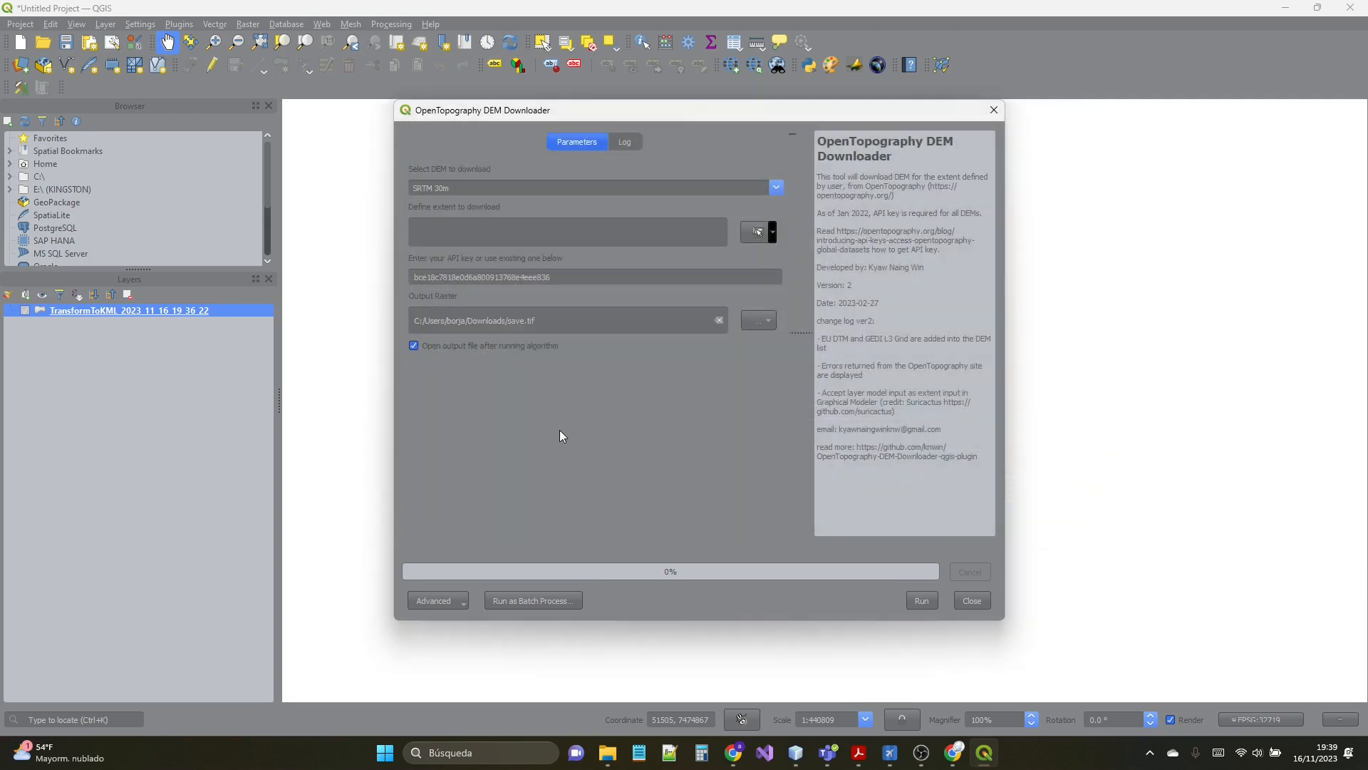
- Try to run the download without an extent, switching the DEM to SRTM 90m and back to SRTM 30m
{"action": "left_click", "coordinate": [916, 600]}
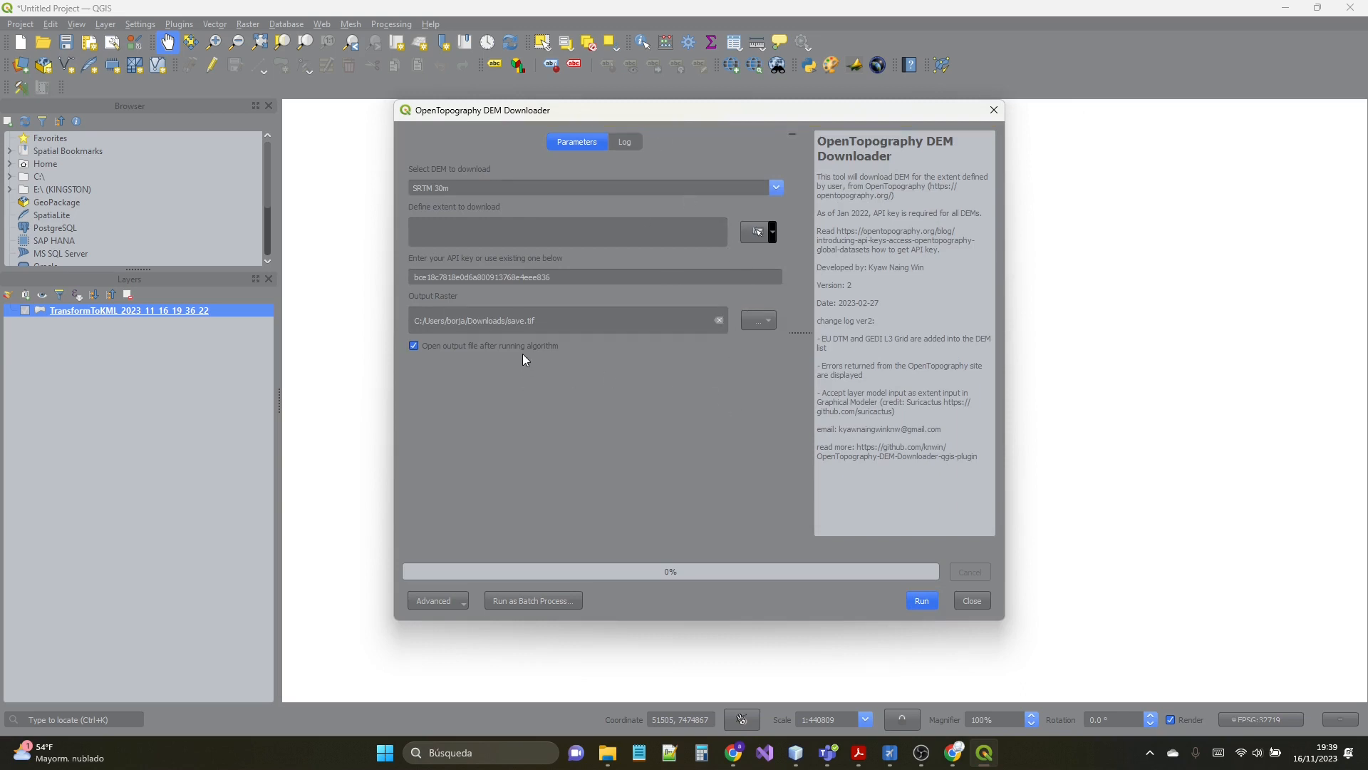
{"action": "left_click", "coordinate": [921, 600]}
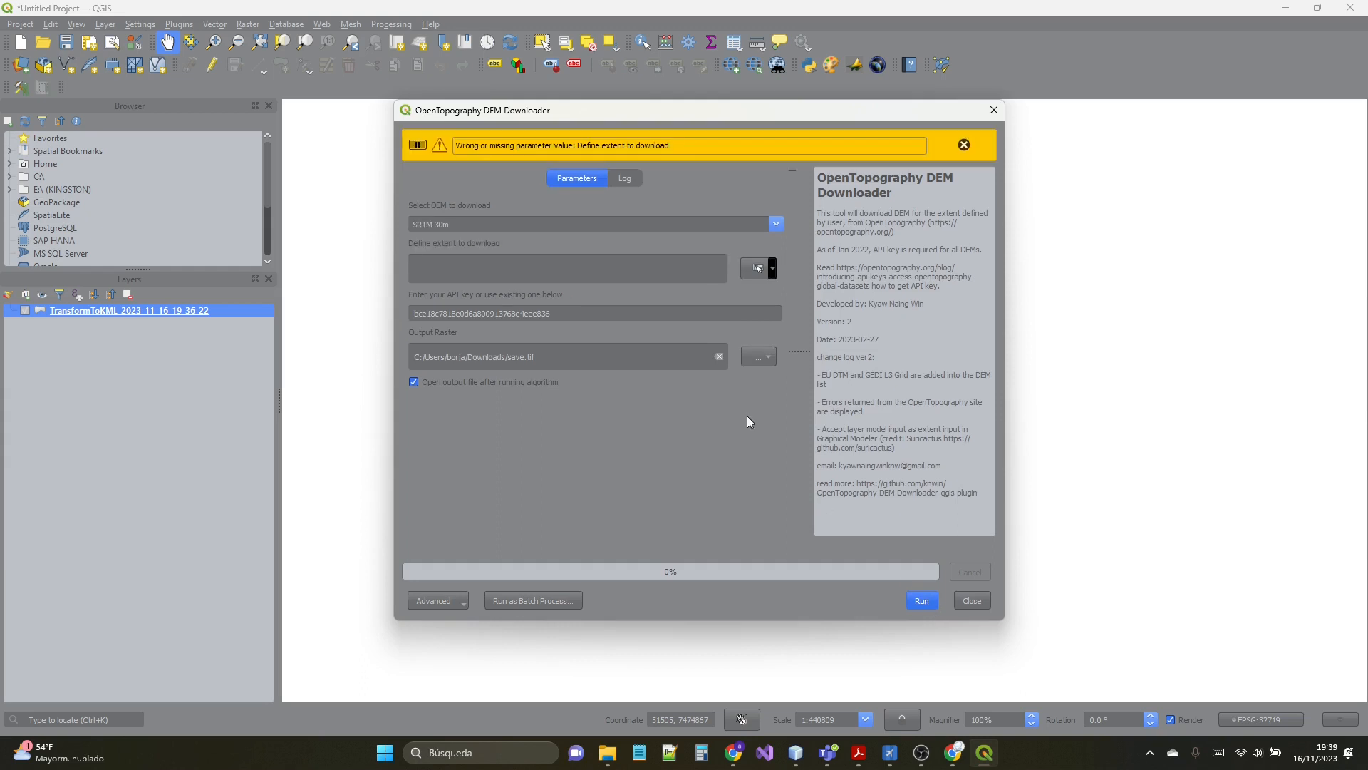
{"action": "left_click", "coordinate": [649, 225]}
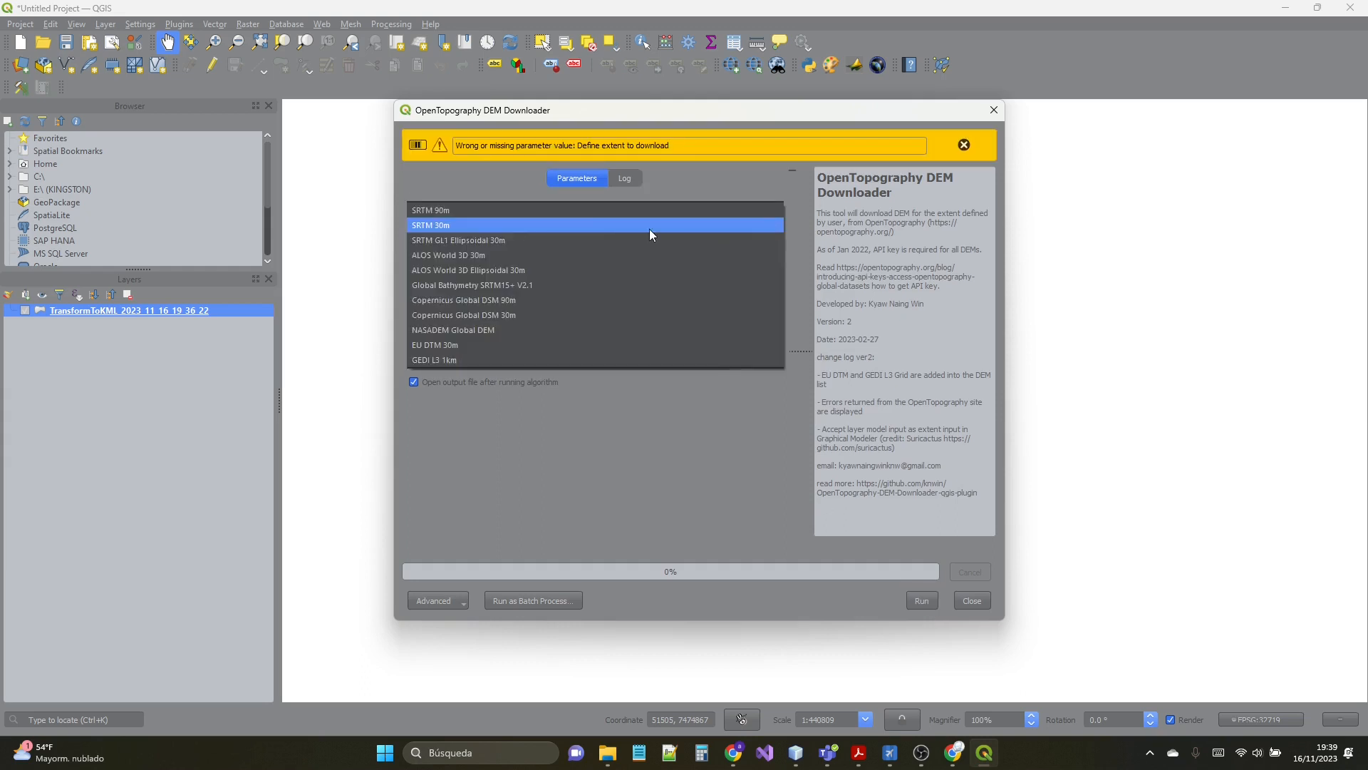
{"action": "left_click", "coordinate": [588, 210]}
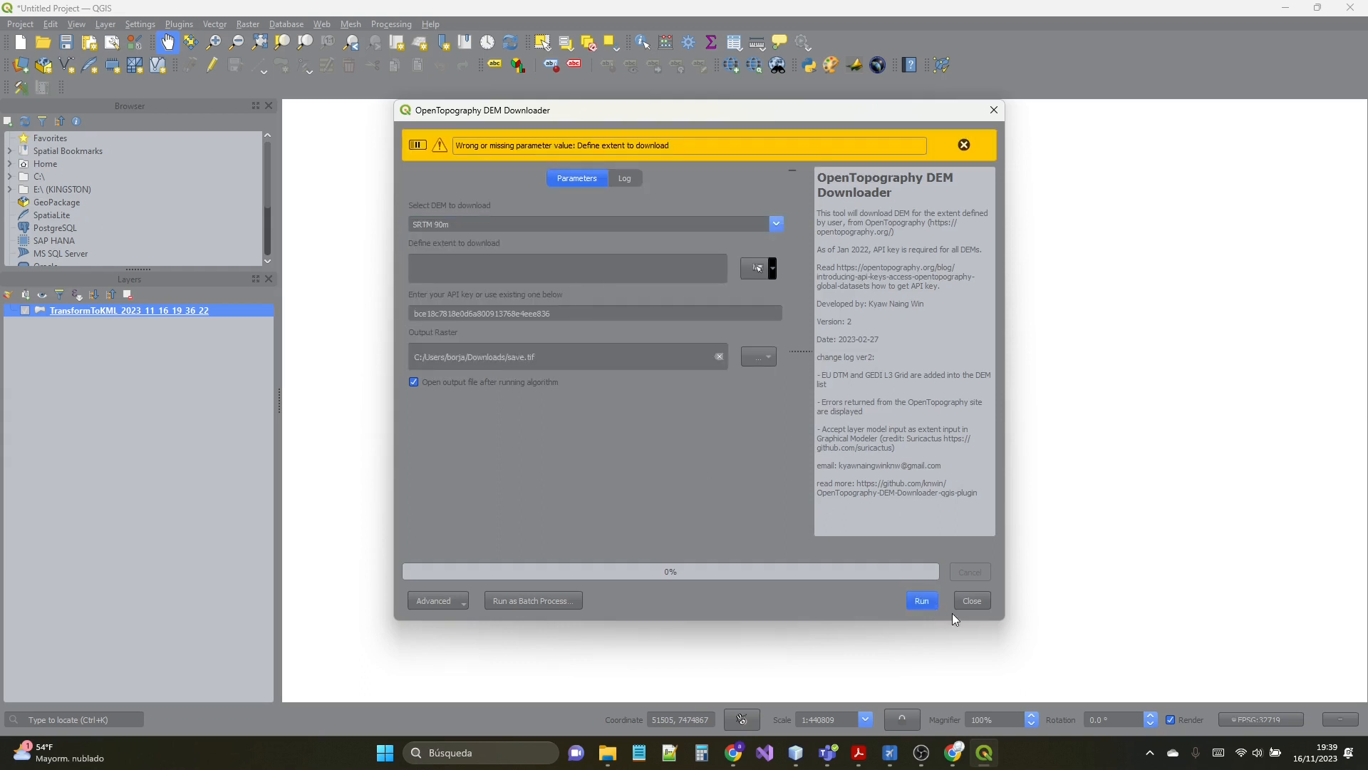
{"action": "left_click", "coordinate": [930, 602]}
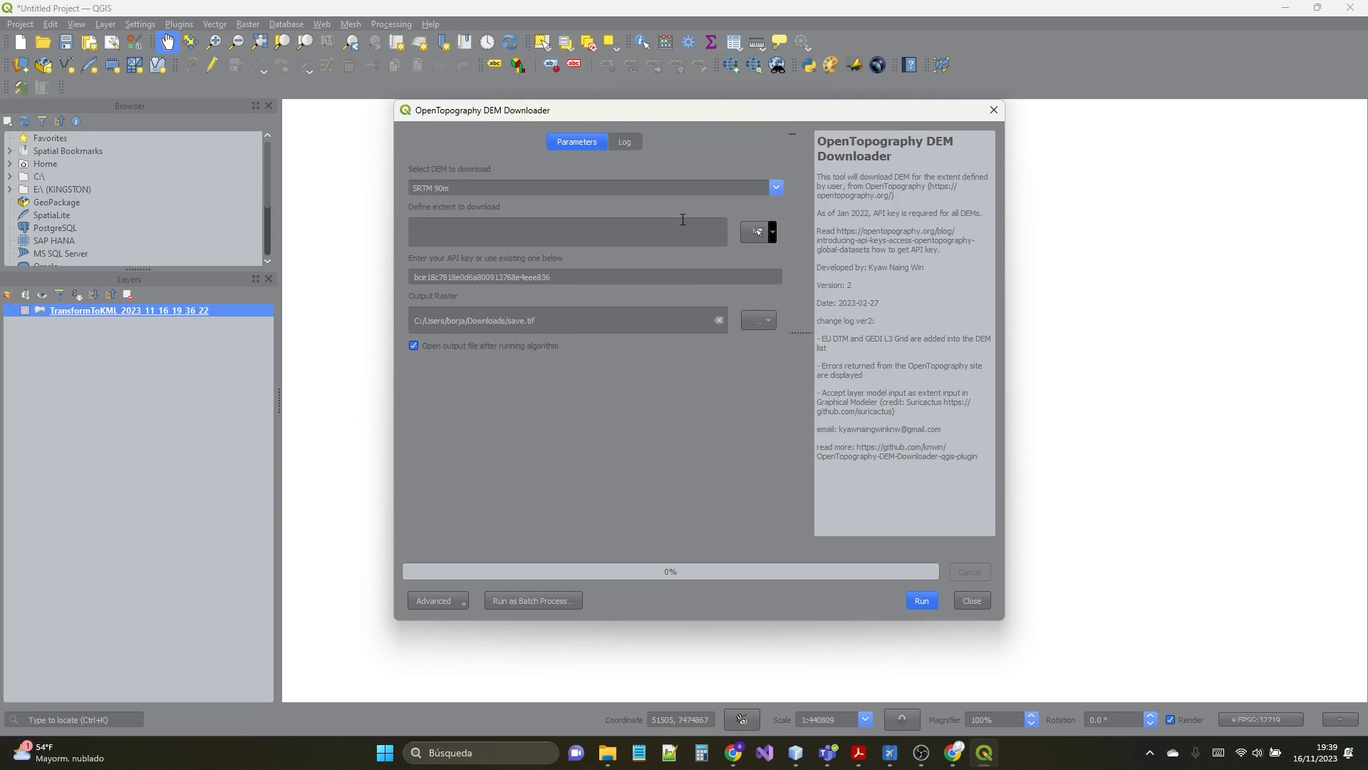
{"action": "left_click", "coordinate": [705, 234]}
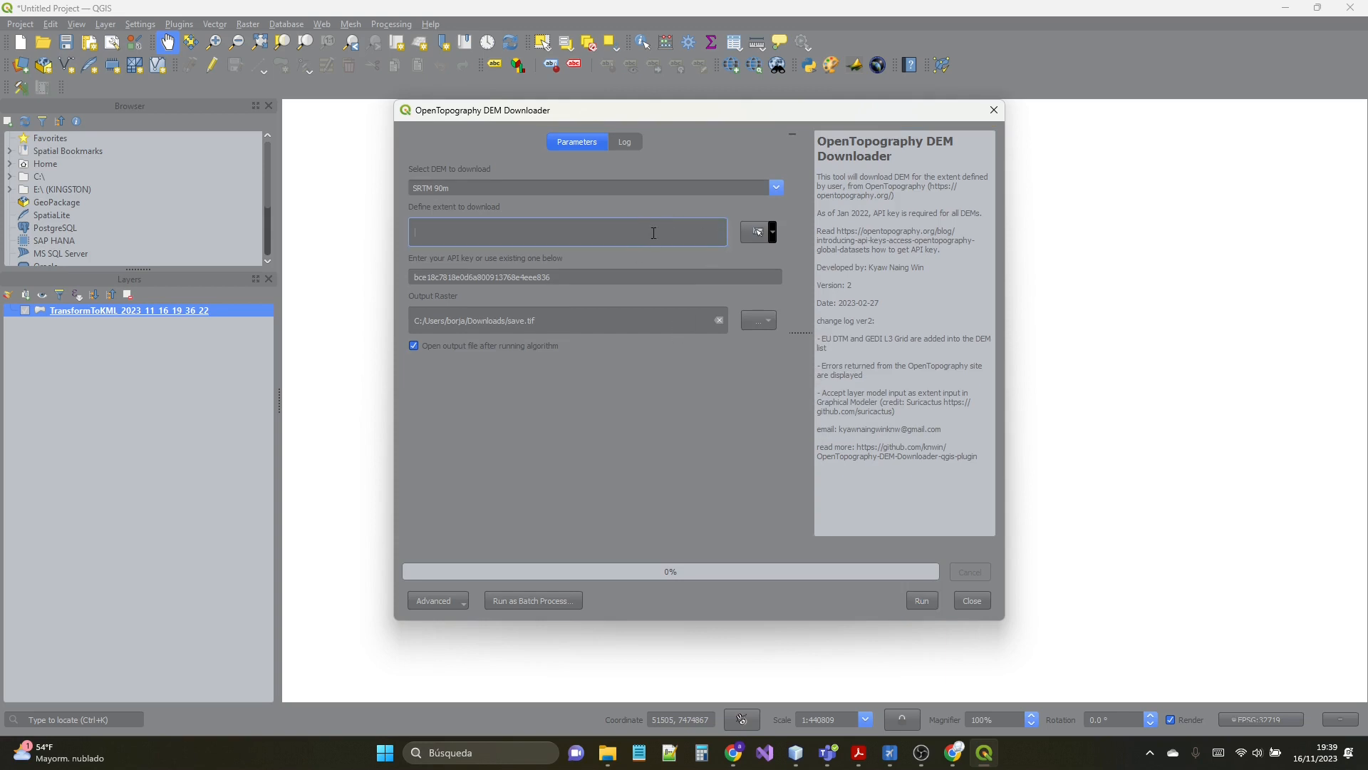
{"action": "left_click", "coordinate": [588, 190]}
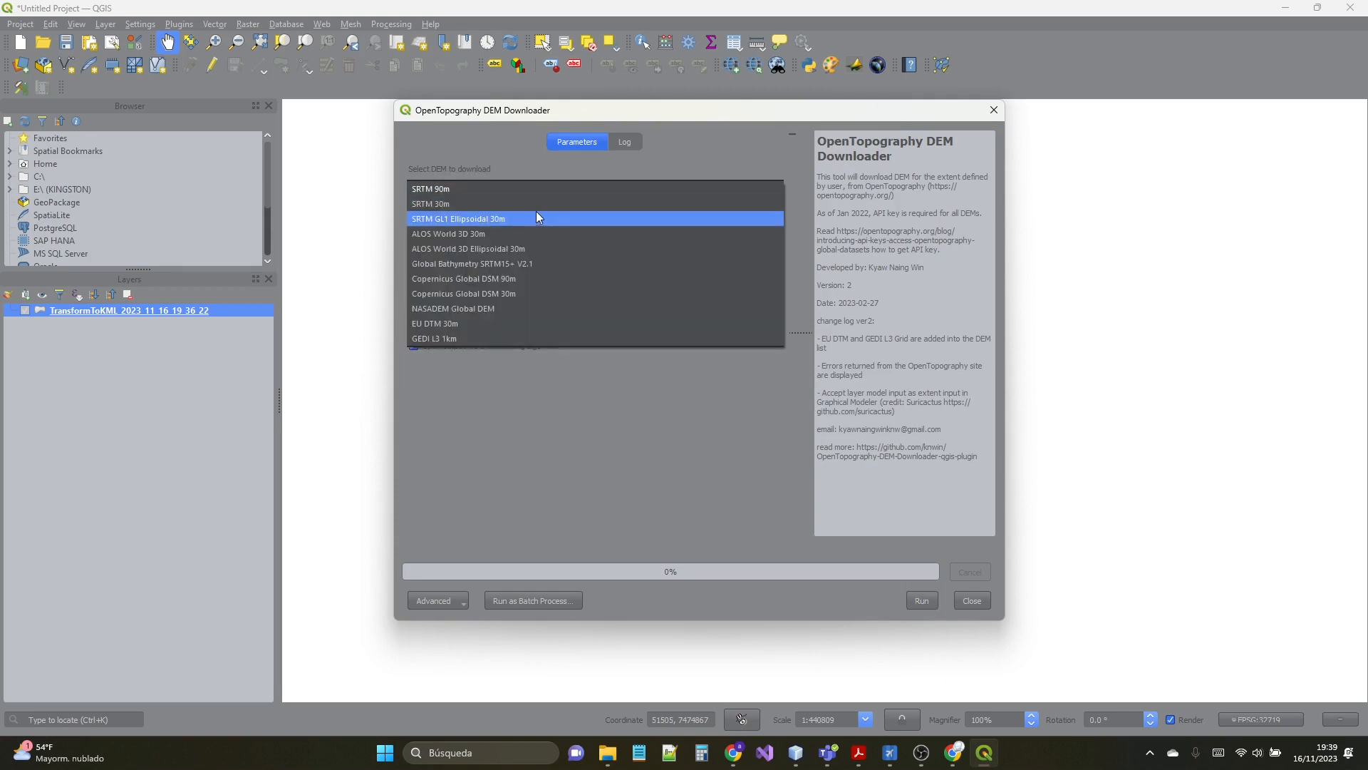
{"action": "left_click", "coordinate": [539, 211]}
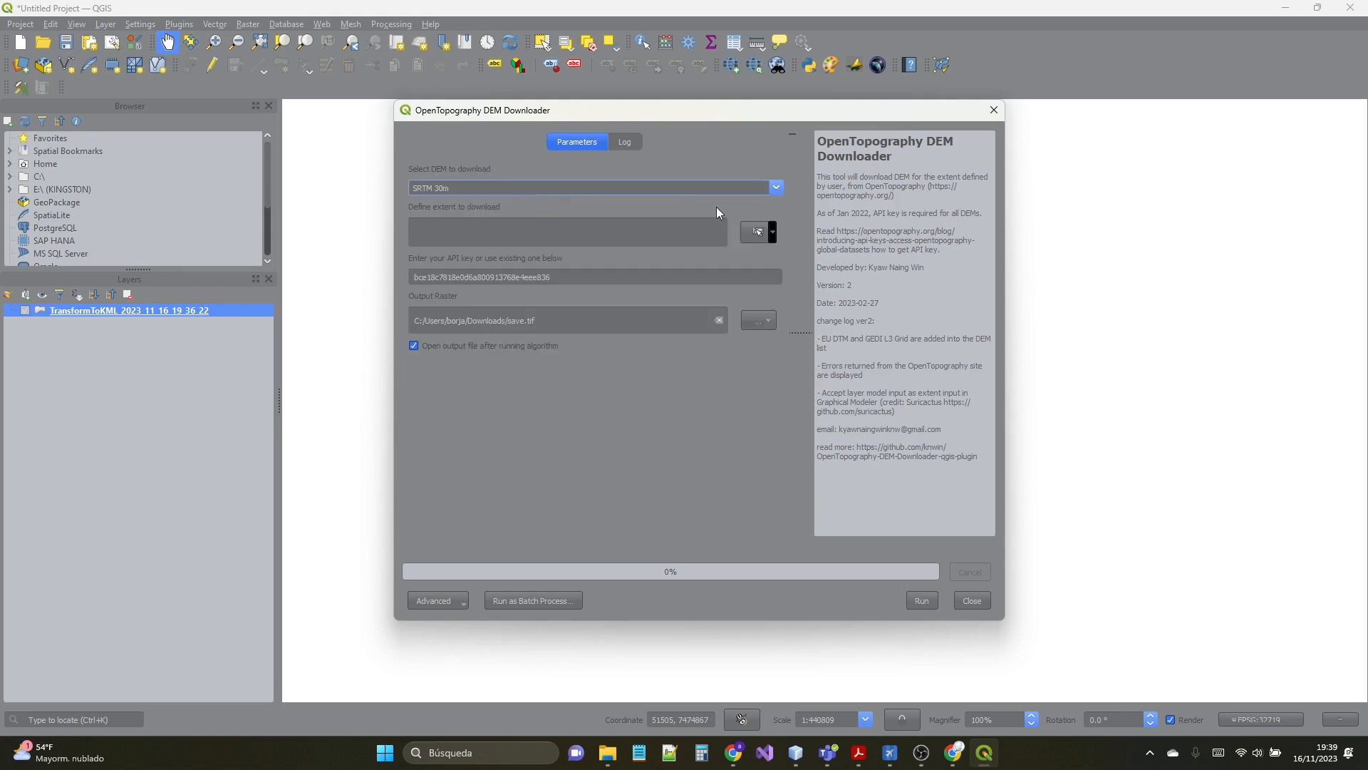
- Draw a download extent on the map just around the boundary polygon, run the DEM download and close the downloader
{"action": "left_click", "coordinate": [753, 230]}
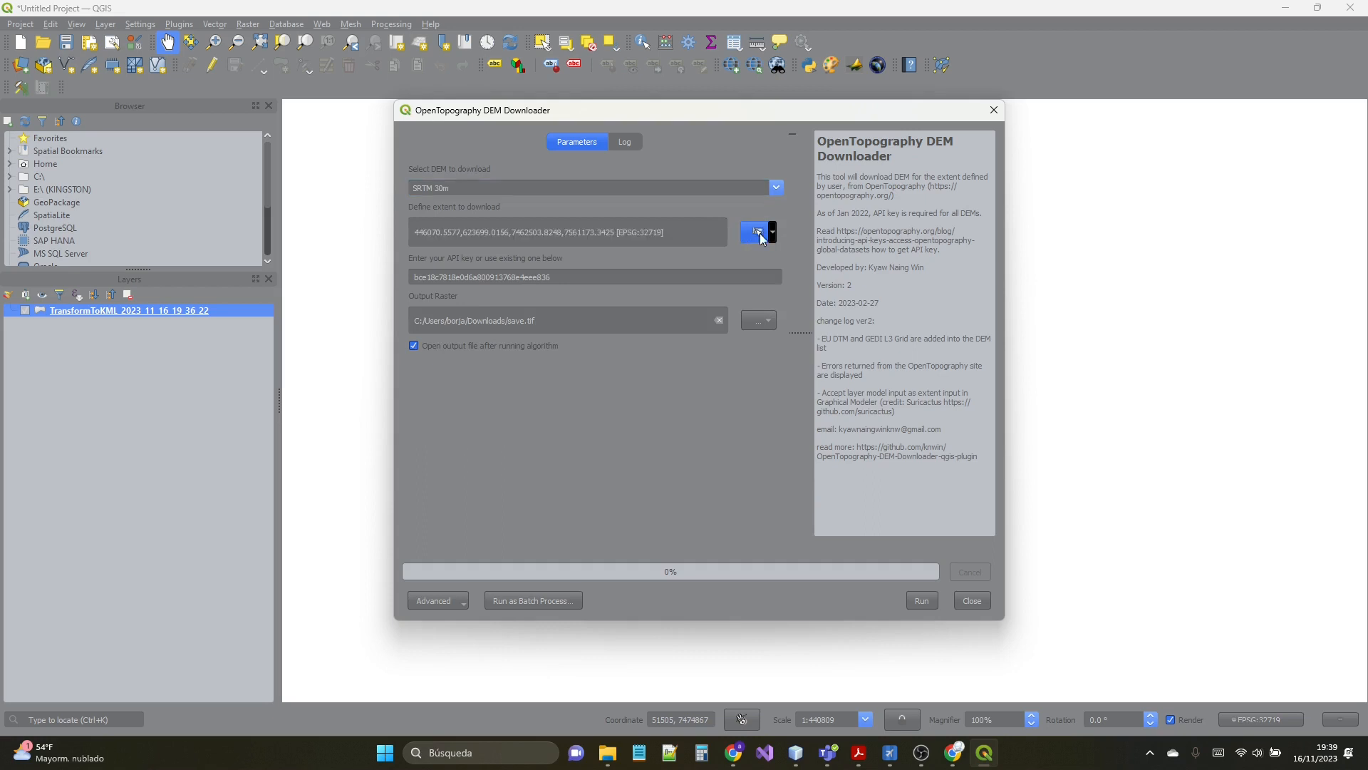
{"action": "left_click", "coordinate": [773, 233]}
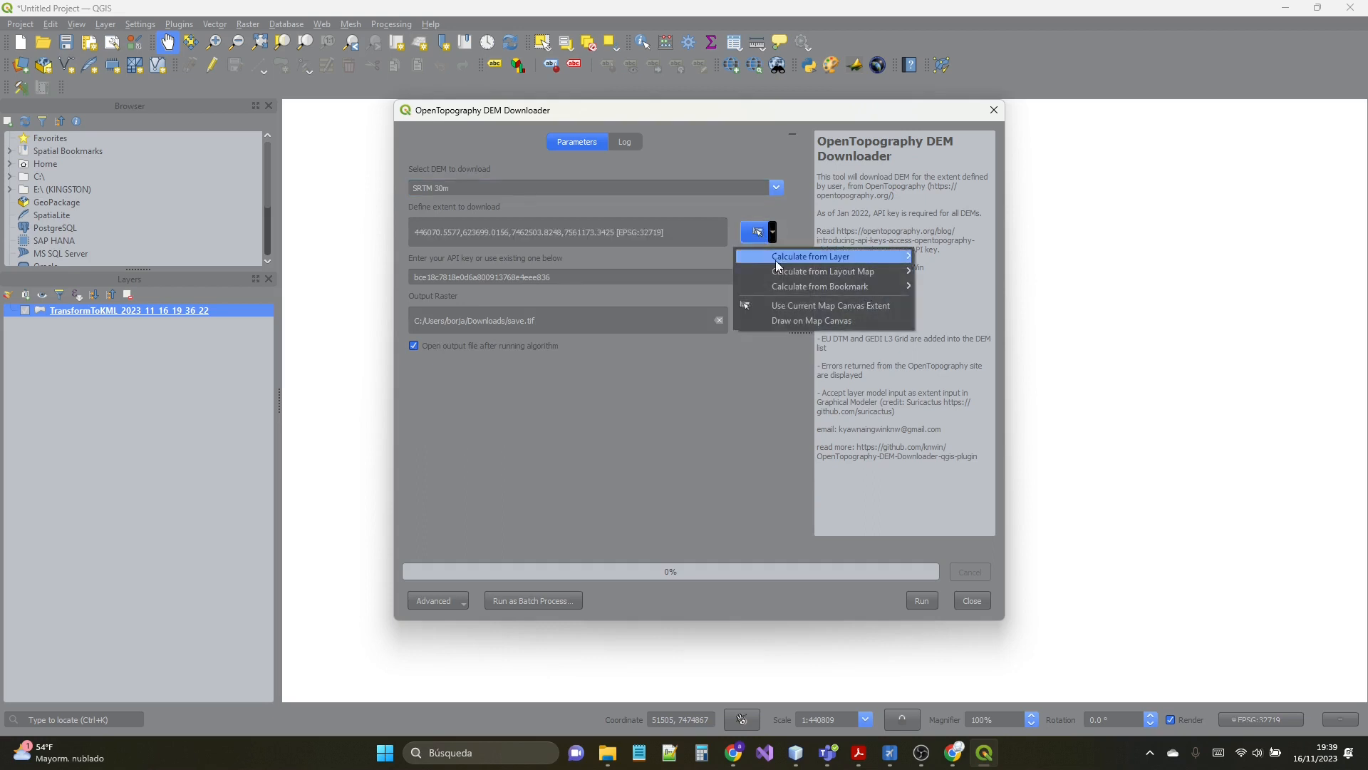
{"action": "left_click", "coordinate": [785, 318]}
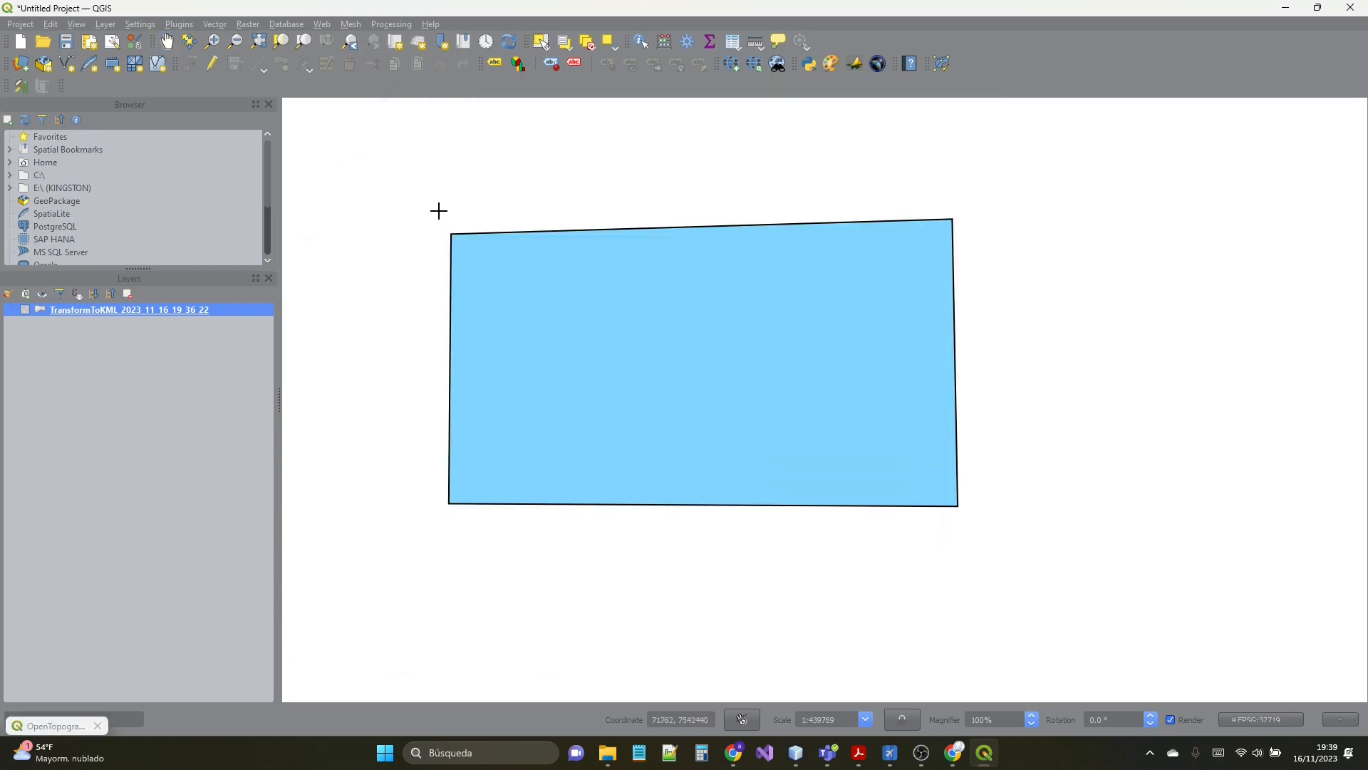
{"action": "mouse_move", "coordinate": [438, 211]}
{"action": "left_mouse_down"}
{"action": "mouse_move", "coordinate": [658, 468]}
{"action": "mouse_move", "coordinate": [981, 525]}
{"action": "mouse_move", "coordinate": [969, 520]}
{"action": "left_mouse_up"}
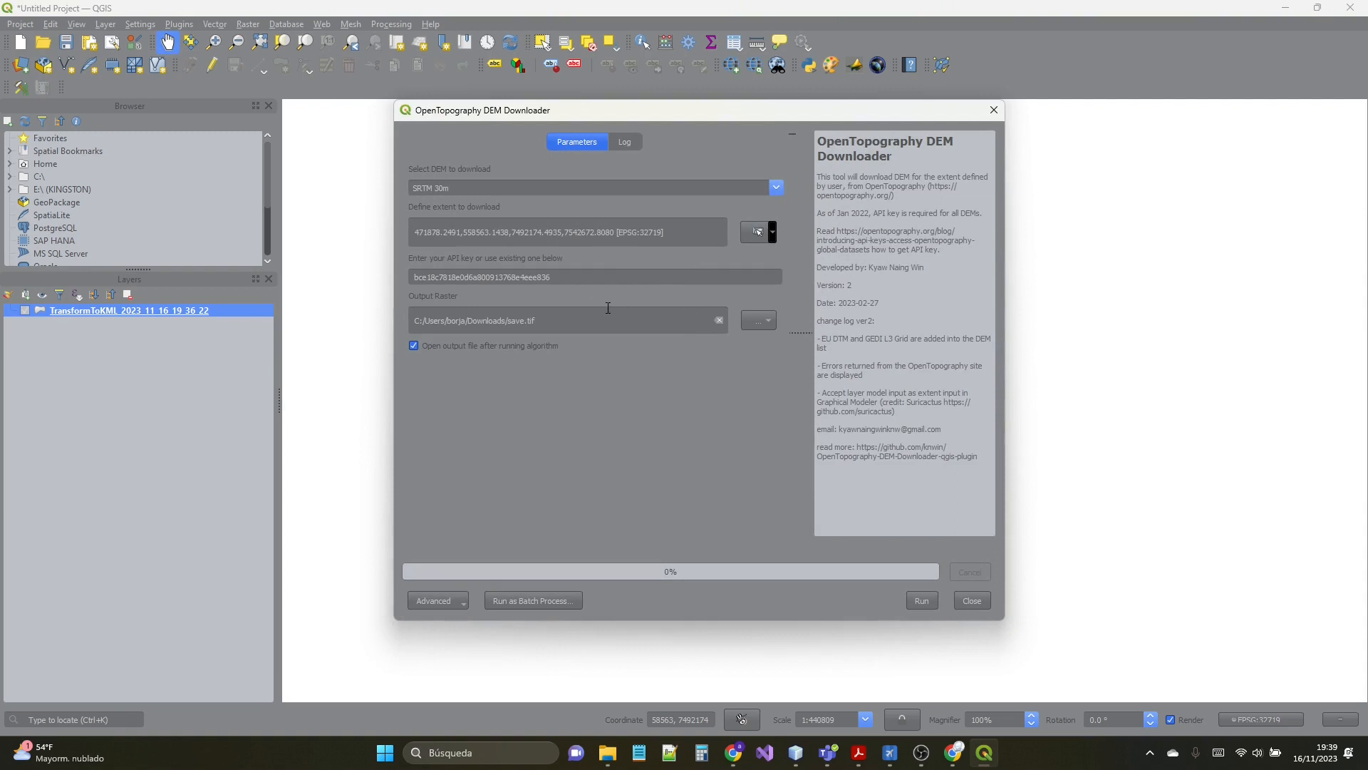
{"action": "left_click", "coordinate": [922, 600]}
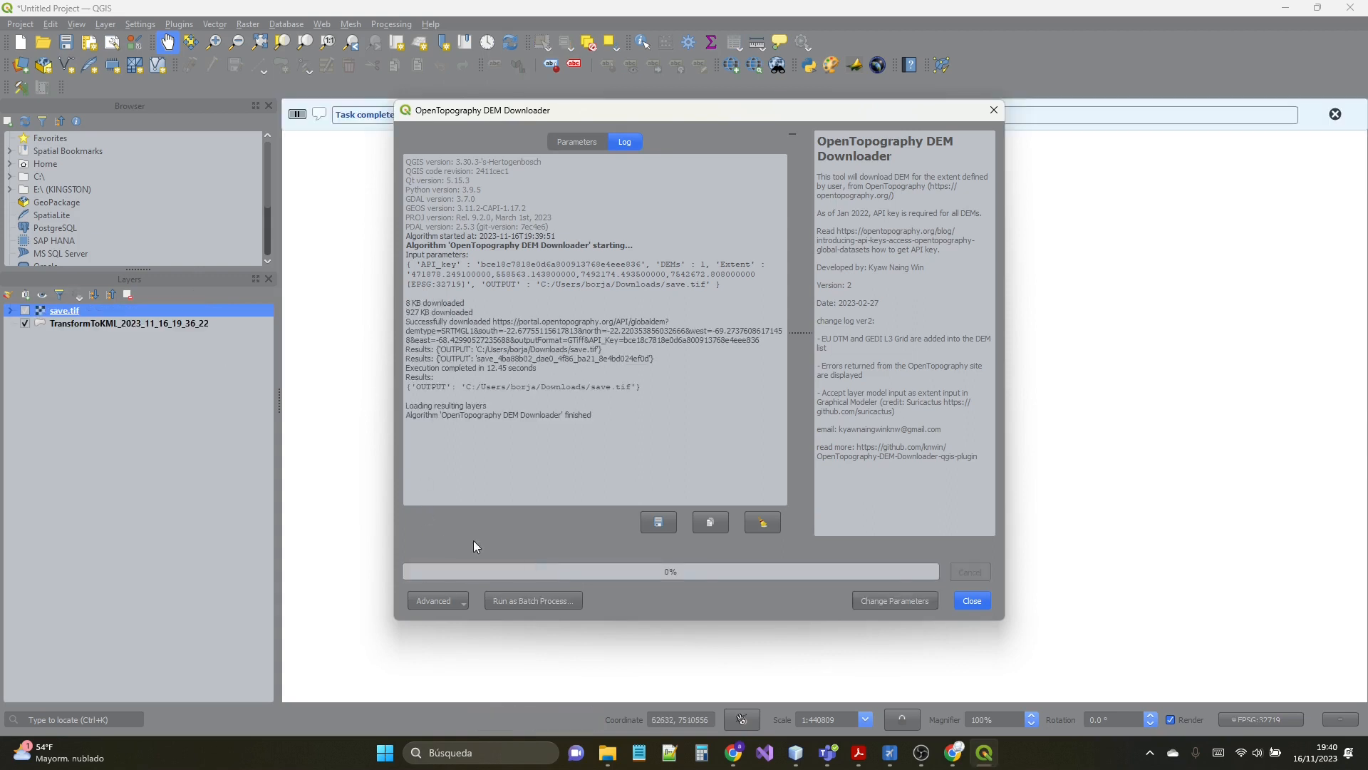
{"action": "left_click", "coordinate": [972, 601]}
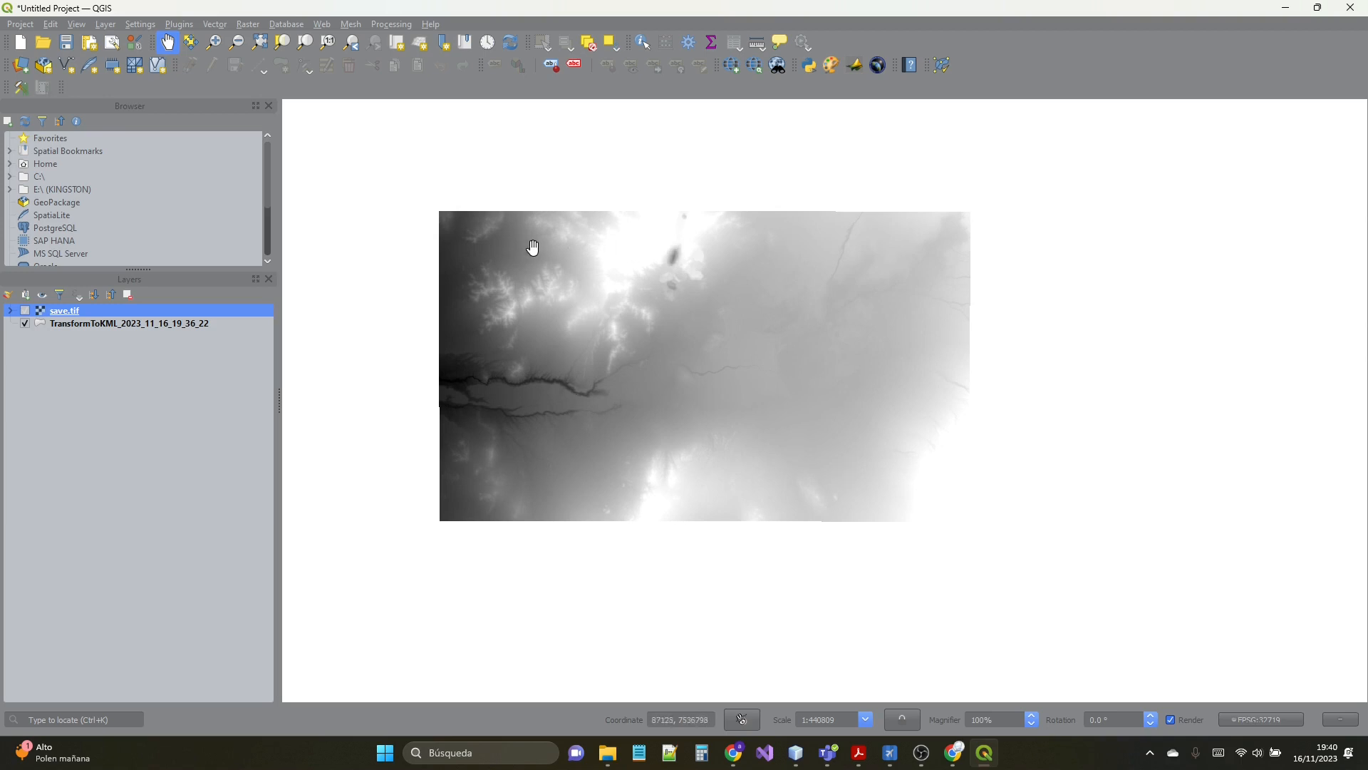
- Toggle the save.tif layer off and on to compare it with the boundary, and hide the TransformToKML_2023_11_16_19_36_22 layer
{"action": "right_click", "coordinate": [41, 309]}
{"action": "left_click", "coordinate": [28, 311]}
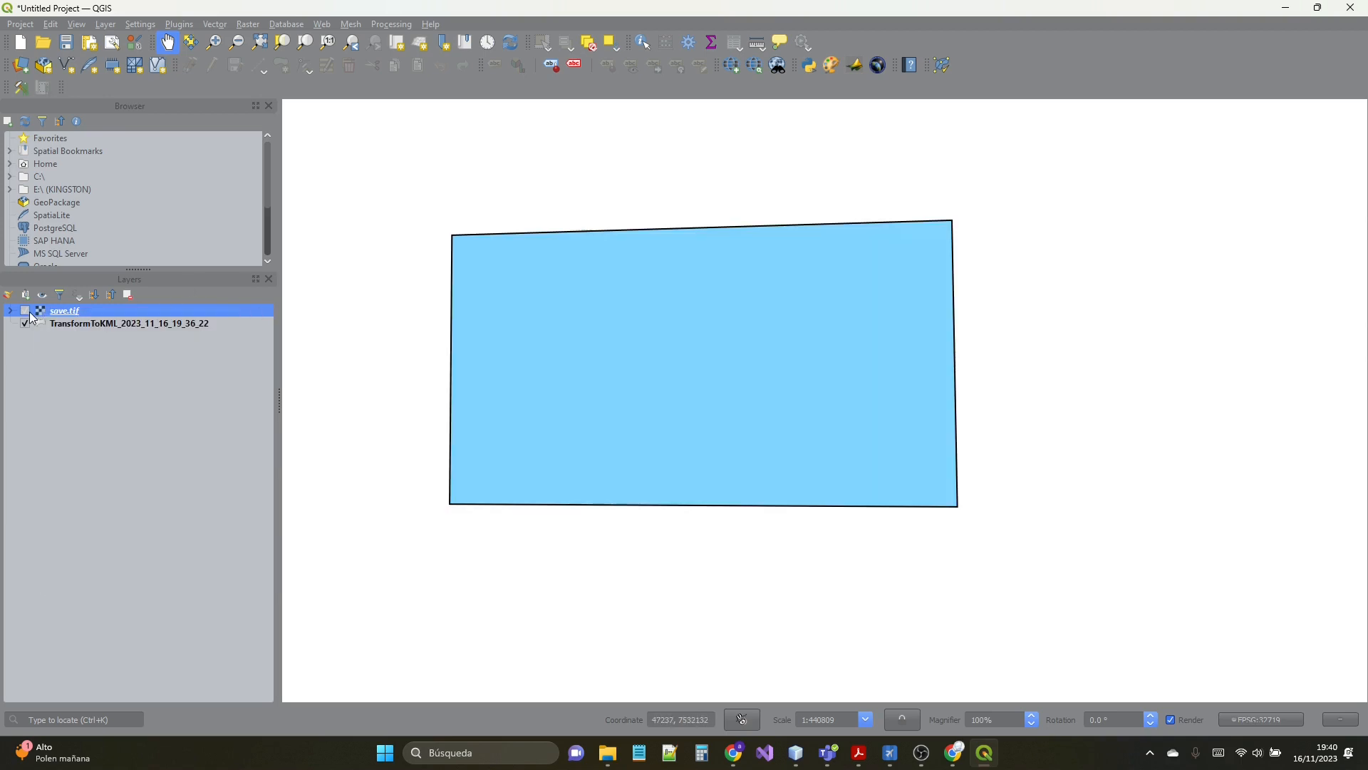
{"action": "left_click", "coordinate": [25, 312]}
{"action": "left_click", "coordinate": [26, 323]}
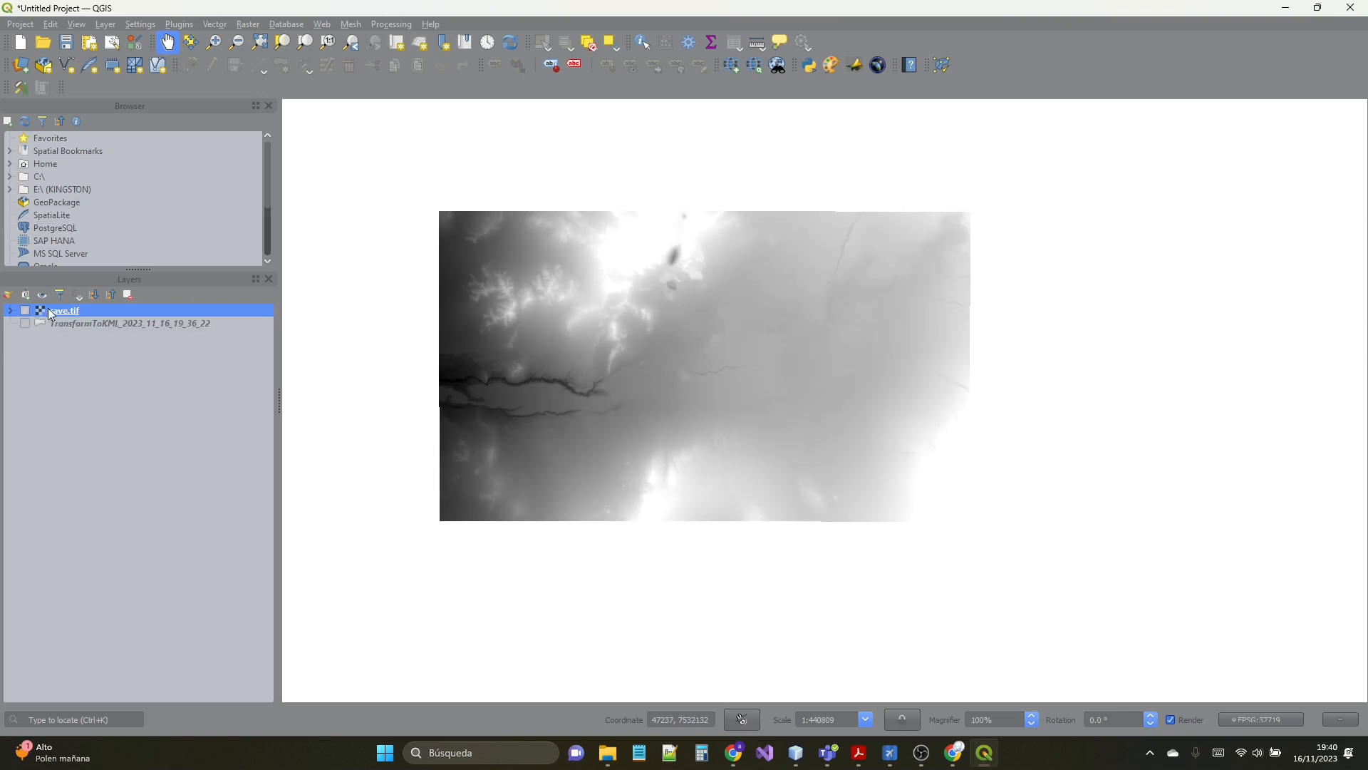
- Reproject save.tif with Warp to the project CRS EPSG:32719 - WGS 84 / UTM zone 19S and close the dialog
{"action": "left_click", "coordinate": [248, 25]}
{"action": "mouse_move", "coordinate": [288, 151]}
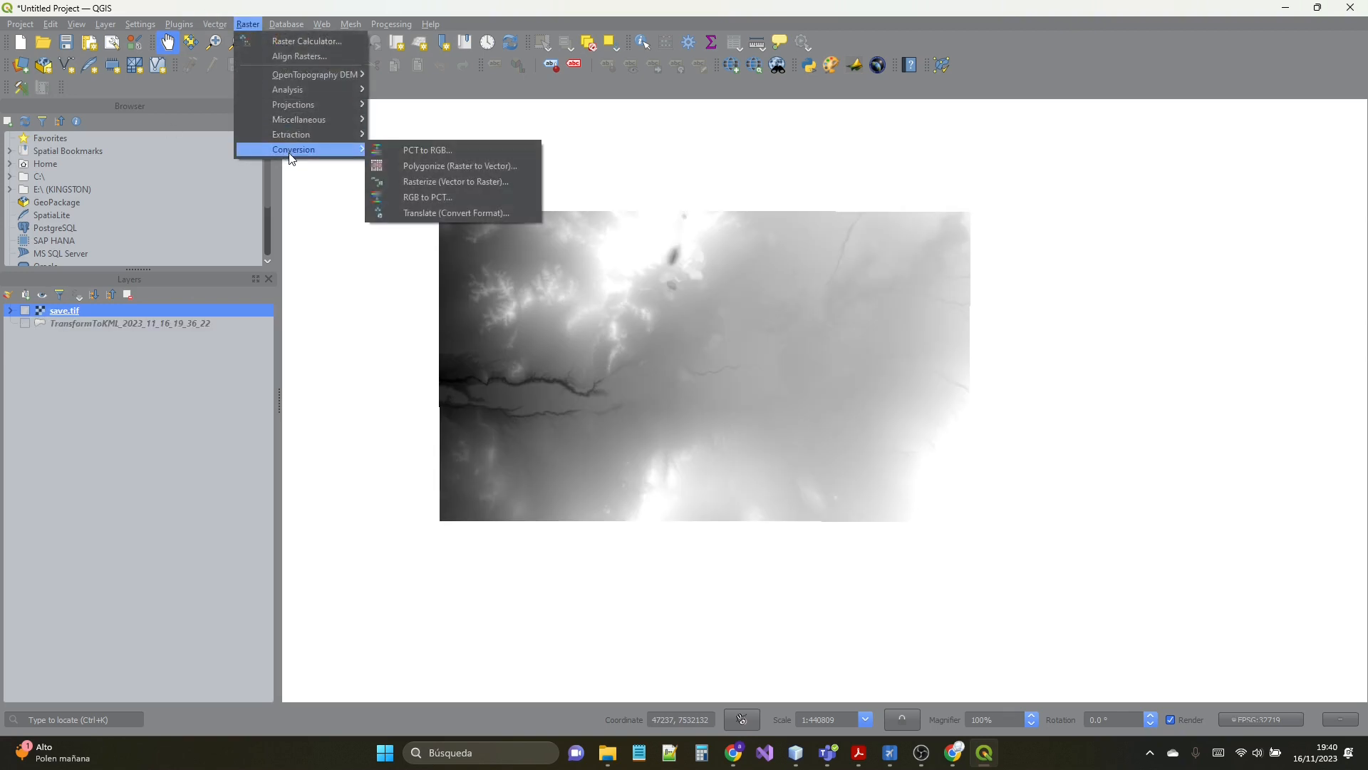
{"action": "mouse_move", "coordinate": [289, 105]}
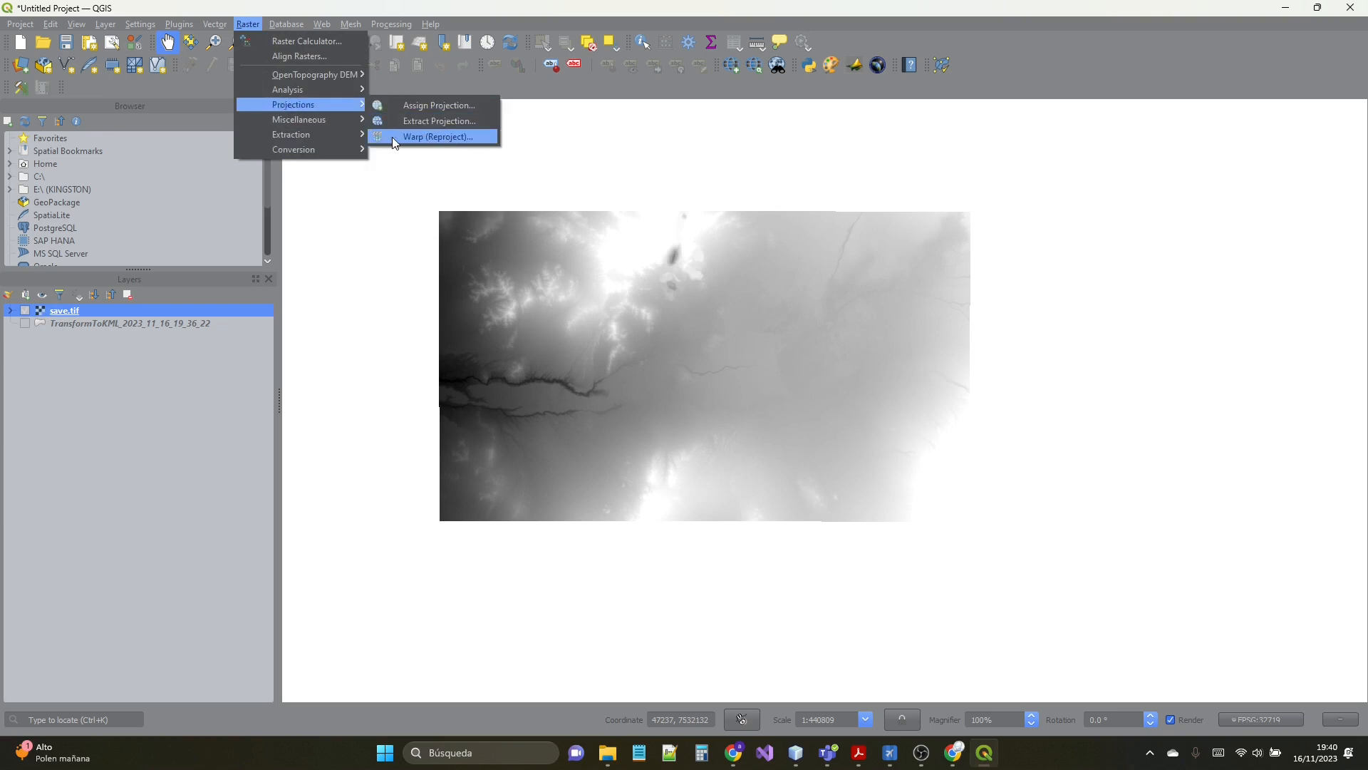
{"action": "left_click", "coordinate": [427, 137]}
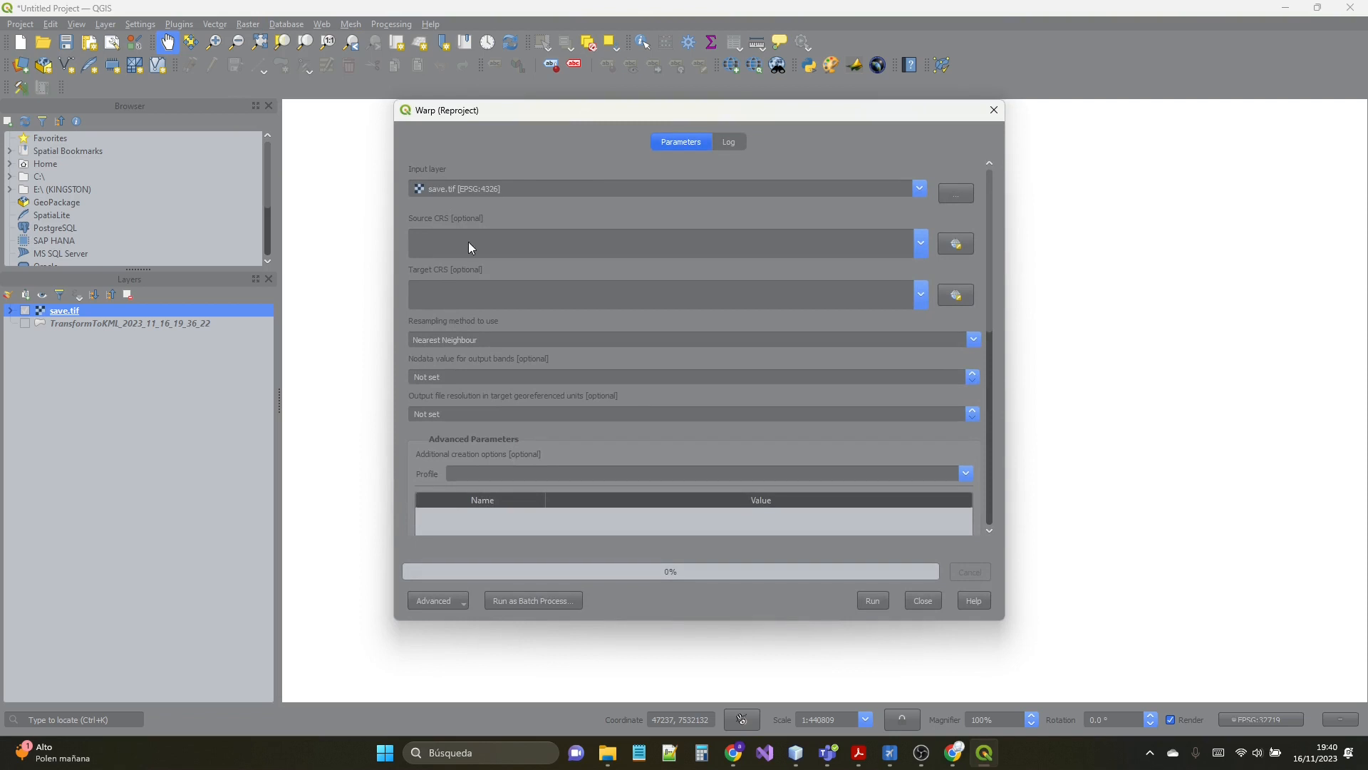
{"action": "left_click", "coordinate": [472, 293]}
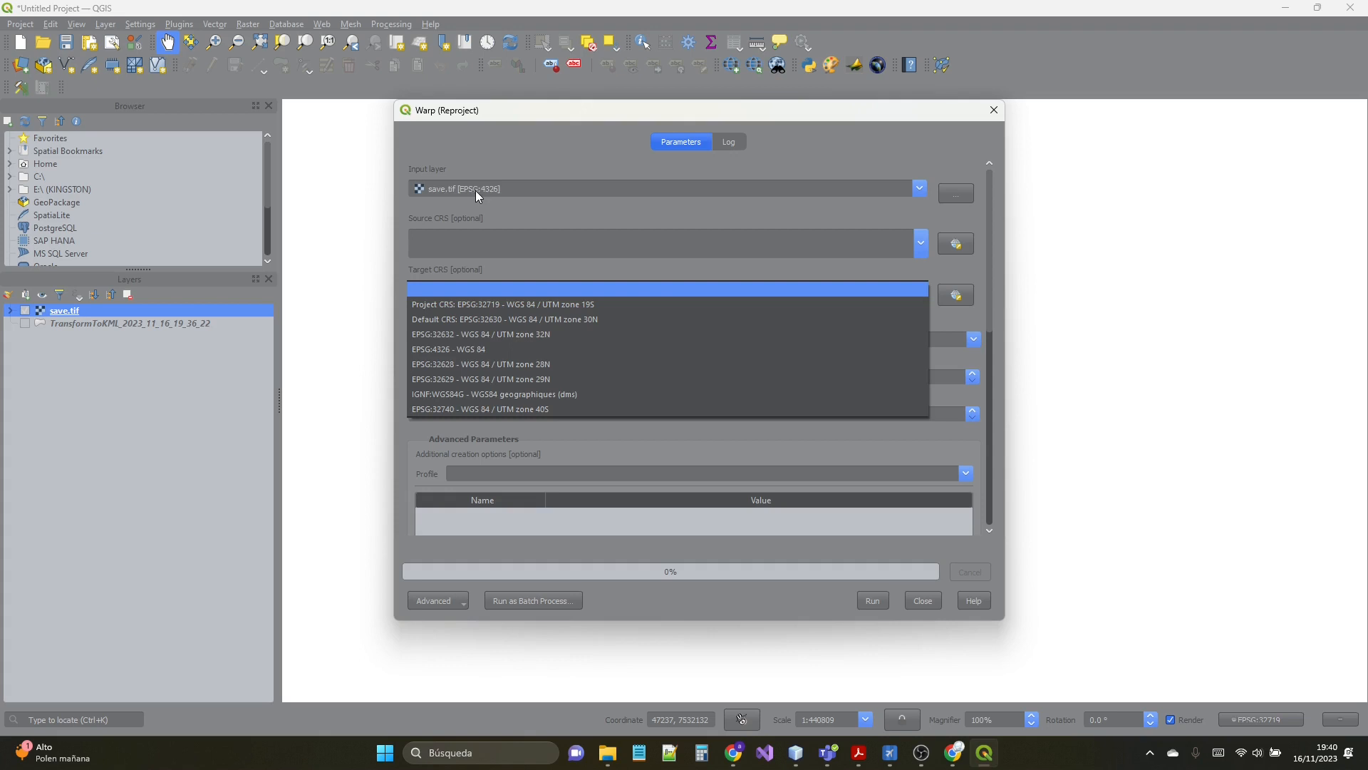
{"action": "left_click", "coordinate": [499, 305]}
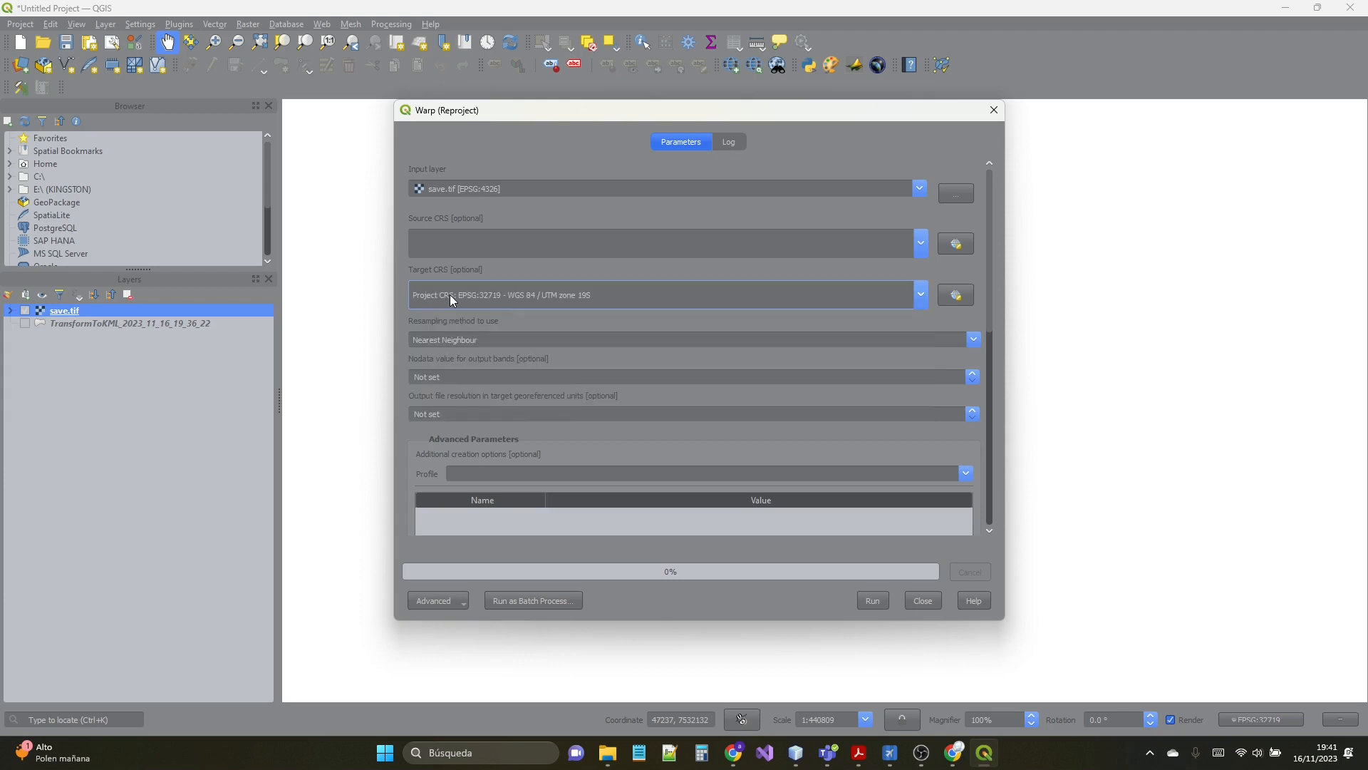
{"action": "left_click", "coordinate": [880, 601]}
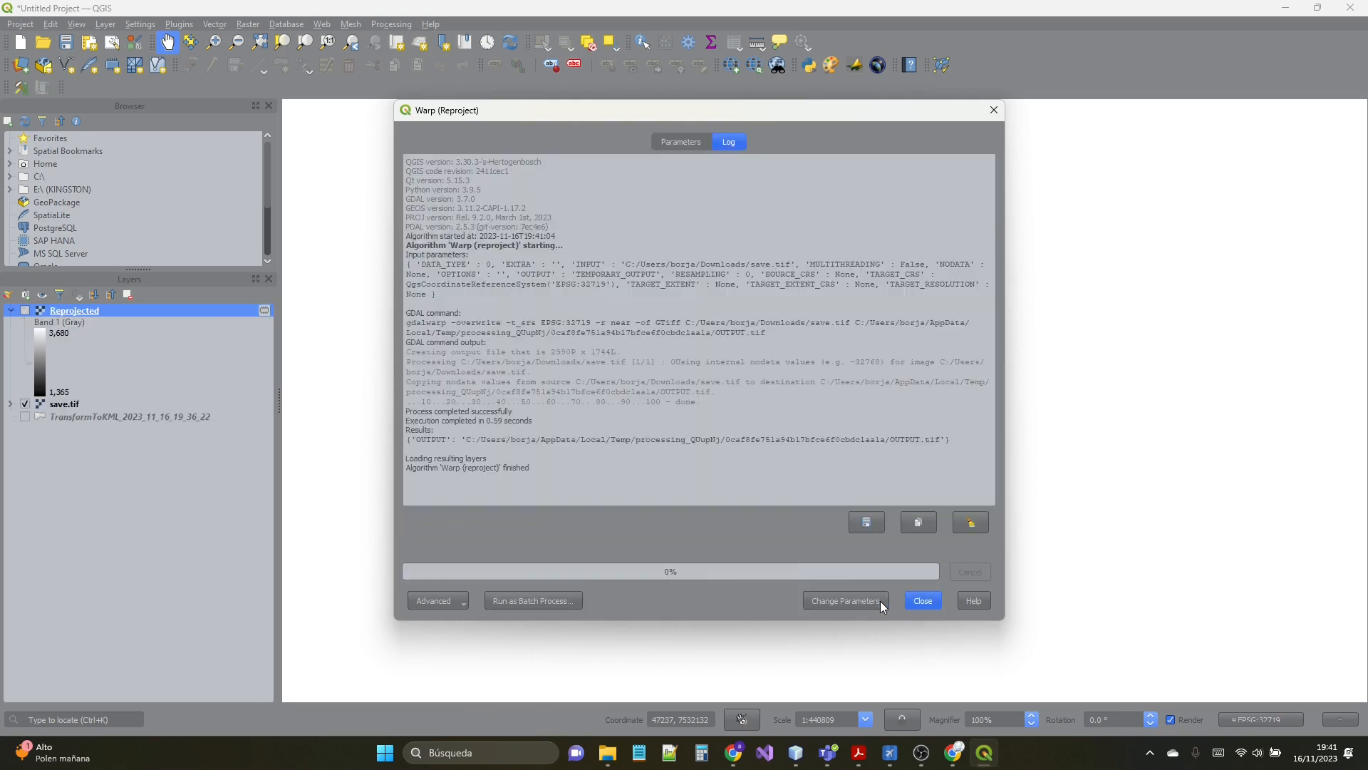
{"action": "left_click", "coordinate": [994, 109]}
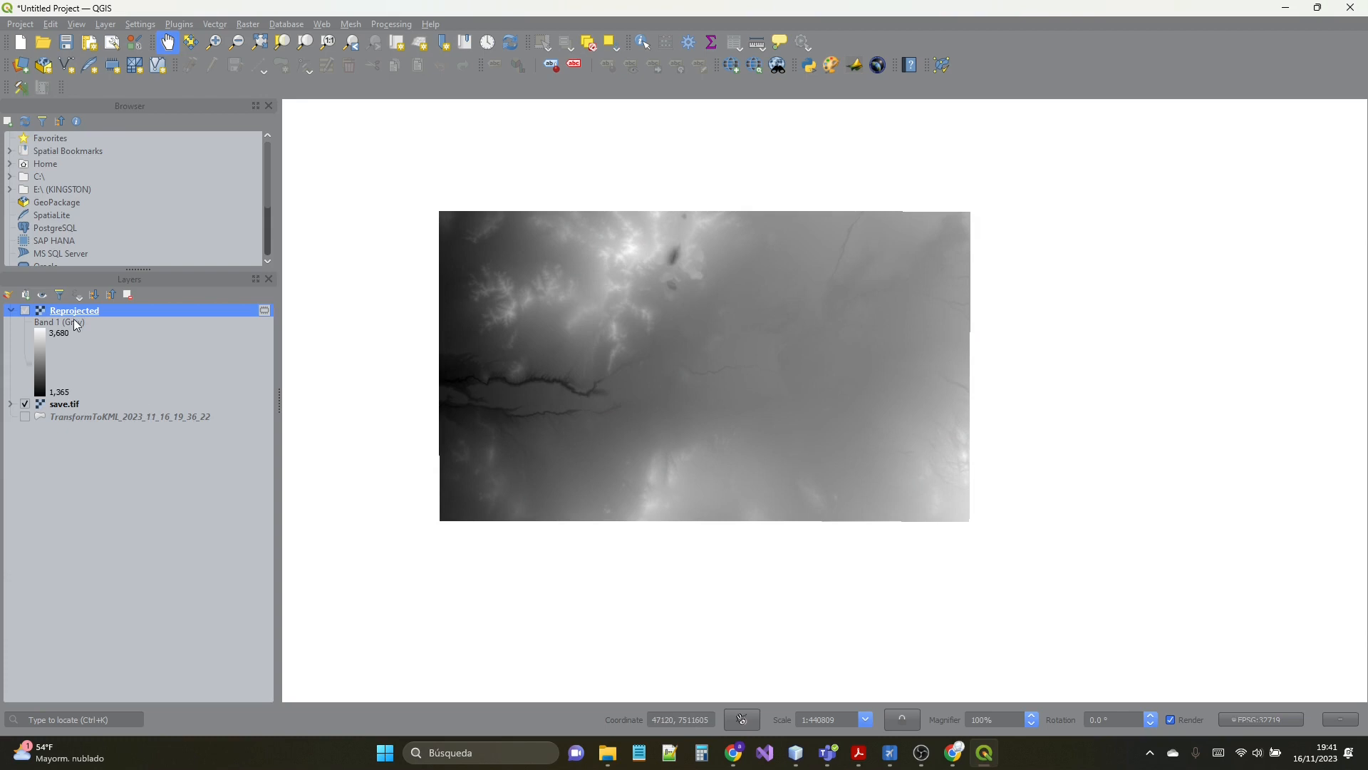
- Collapse the Reprojected layer's legend and hide the save.tif layer
{"action": "left_click", "coordinate": [11, 311]}
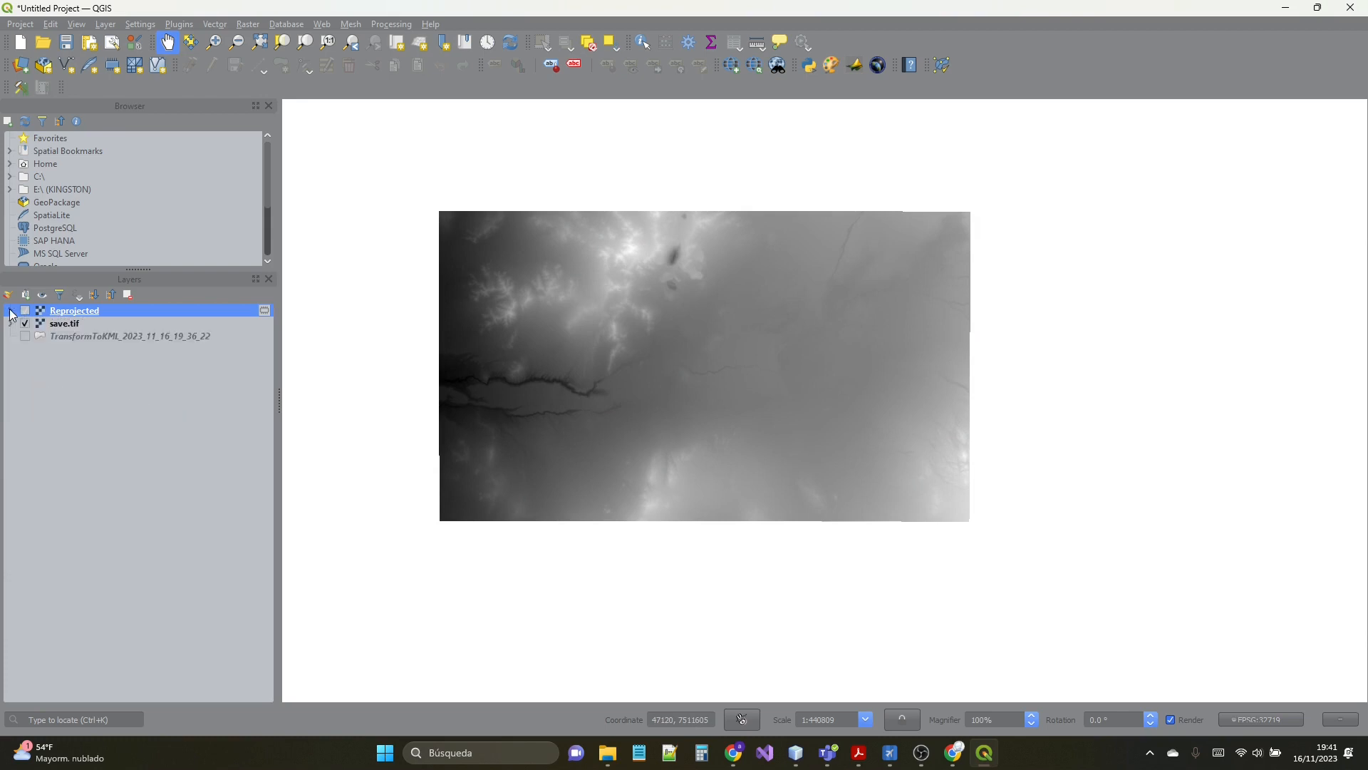
{"action": "left_click", "coordinate": [26, 323]}
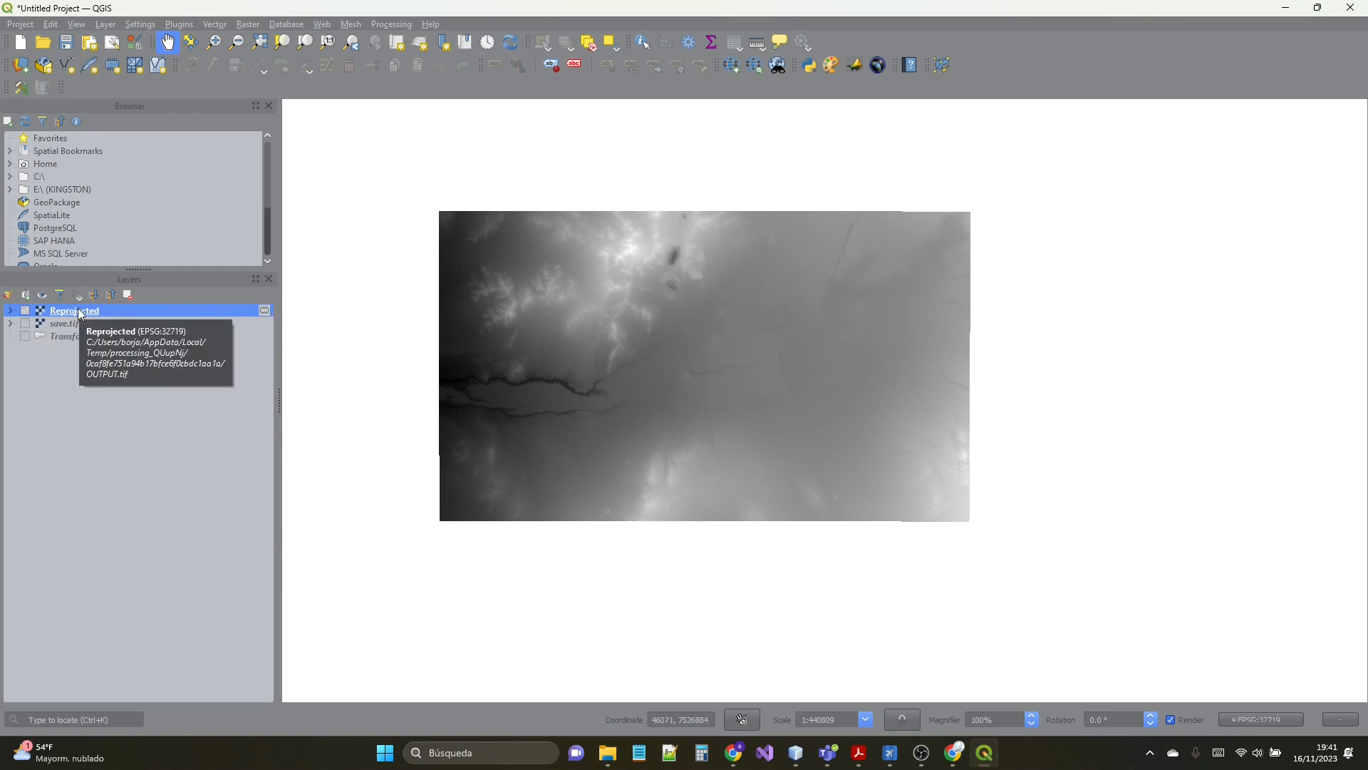
- Start Translate (Convert Format) on the Reprojected layer, leaving the output projection override empty
{"action": "left_click", "coordinate": [258, 32]}
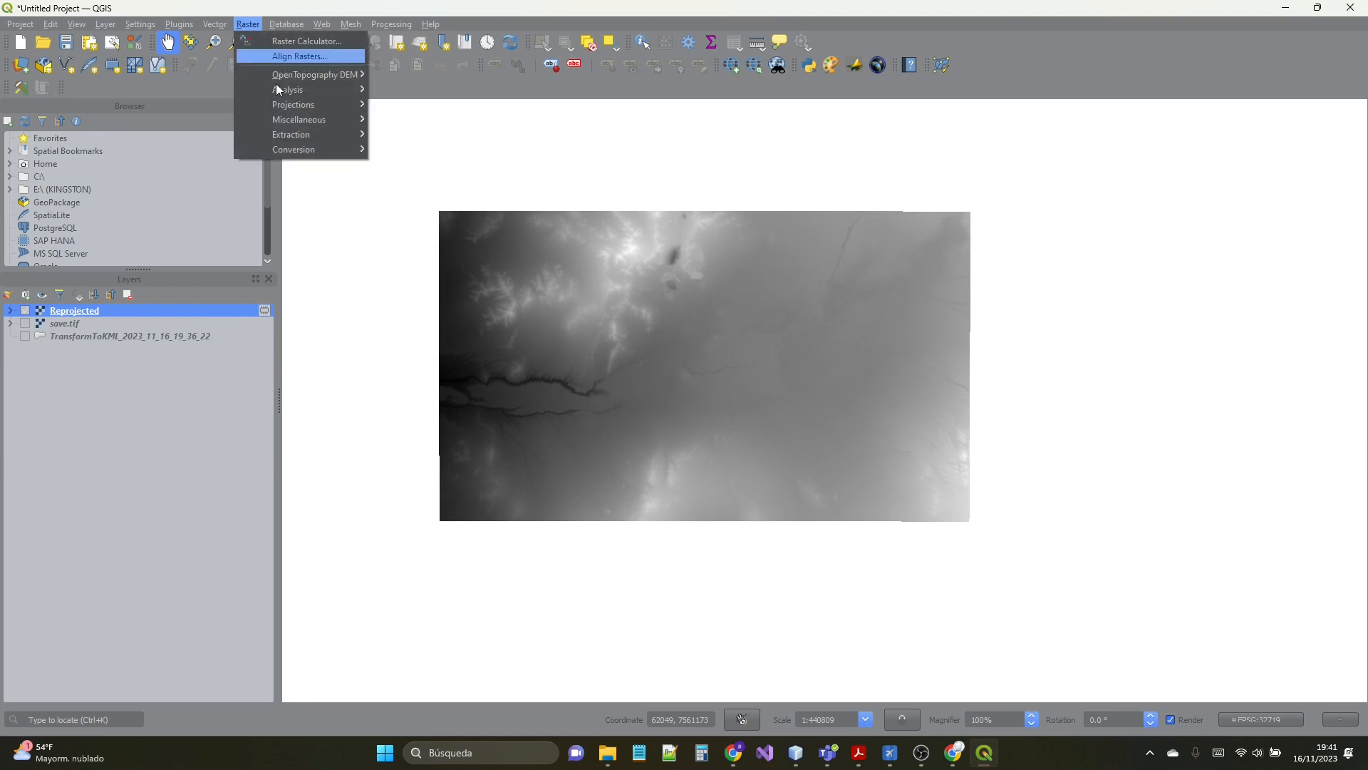
{"action": "mouse_move", "coordinate": [296, 149]}
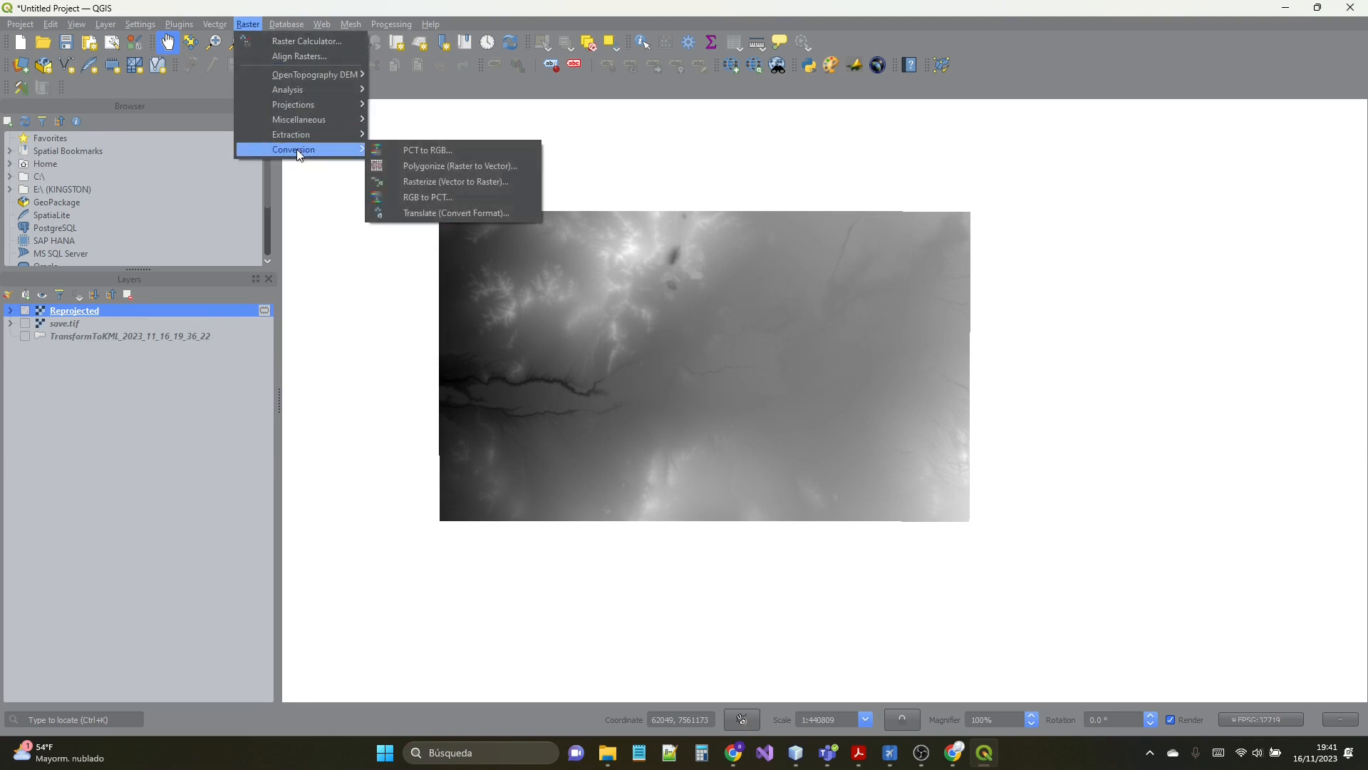
{"action": "left_click", "coordinate": [456, 212]}
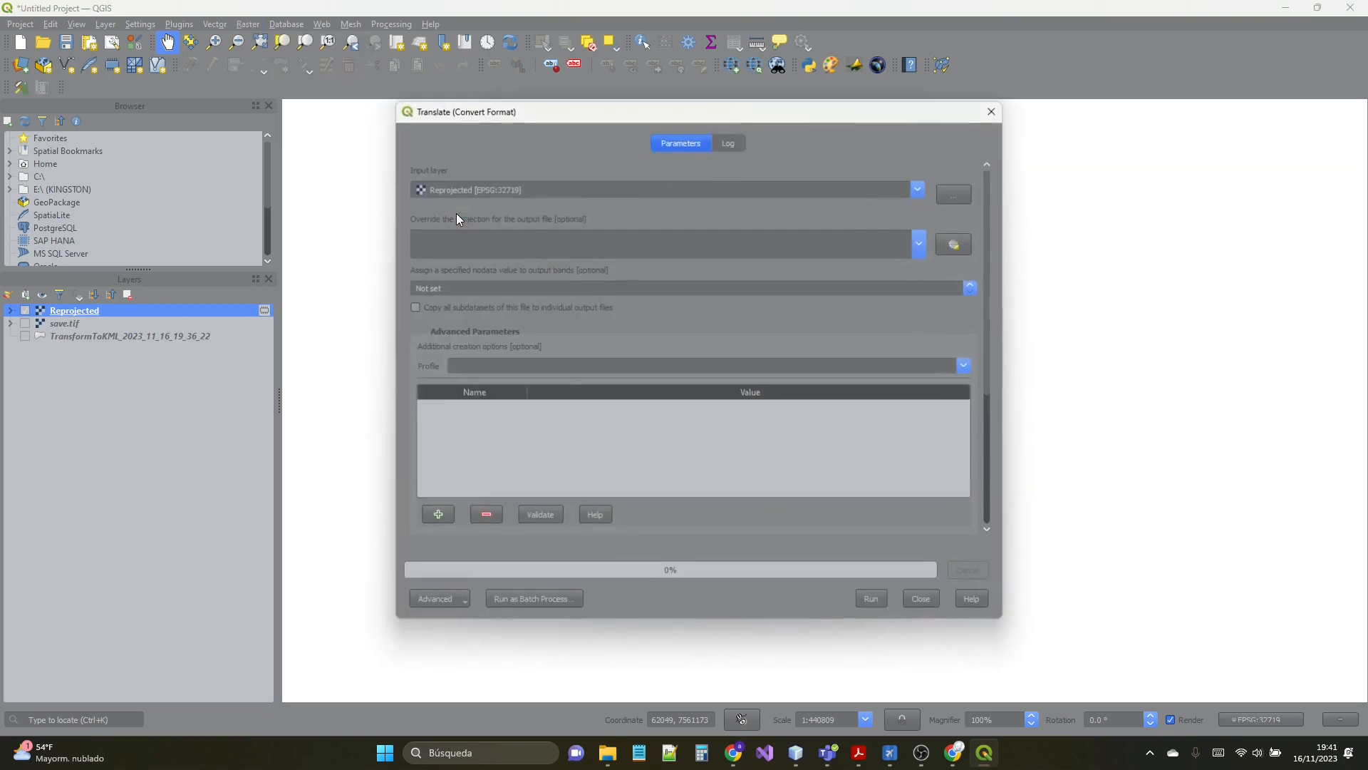
{"action": "left_click", "coordinate": [510, 246]}
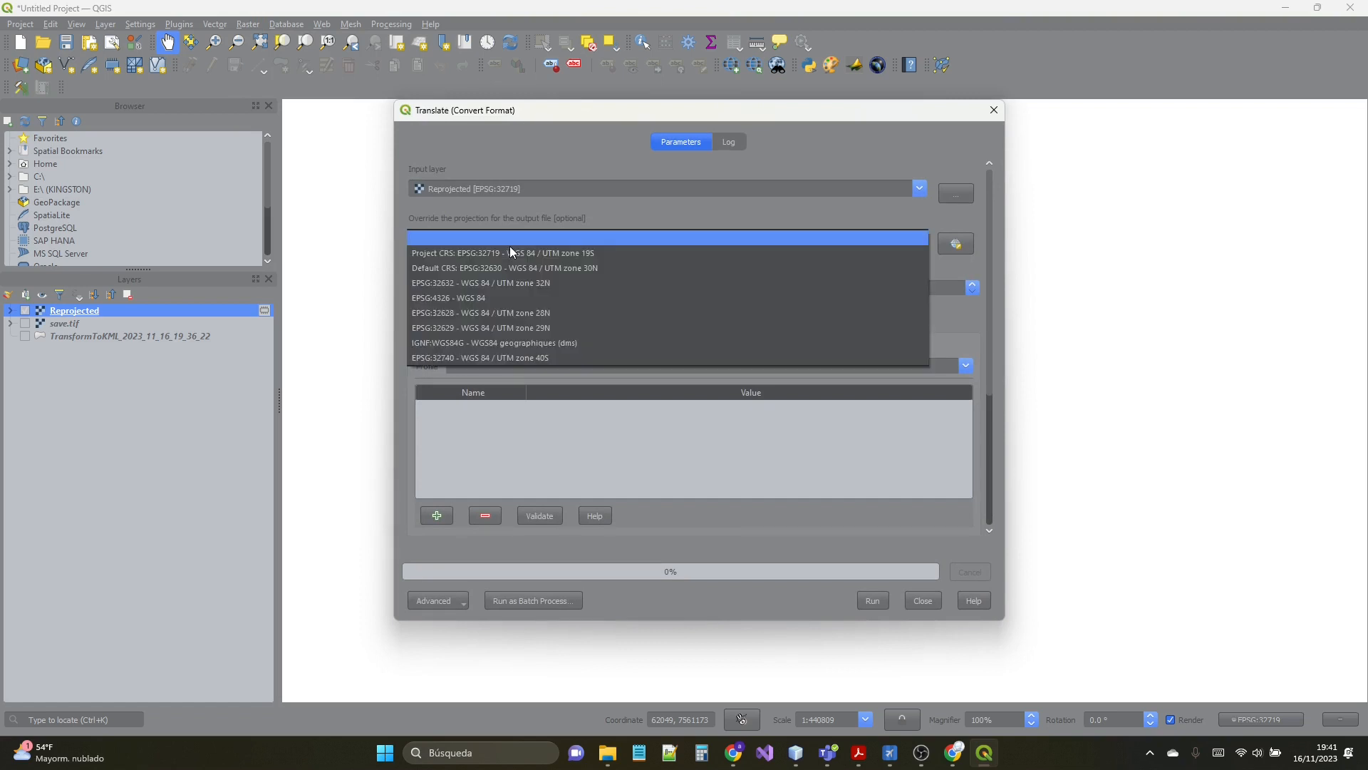
{"action": "left_click", "coordinate": [510, 236]}
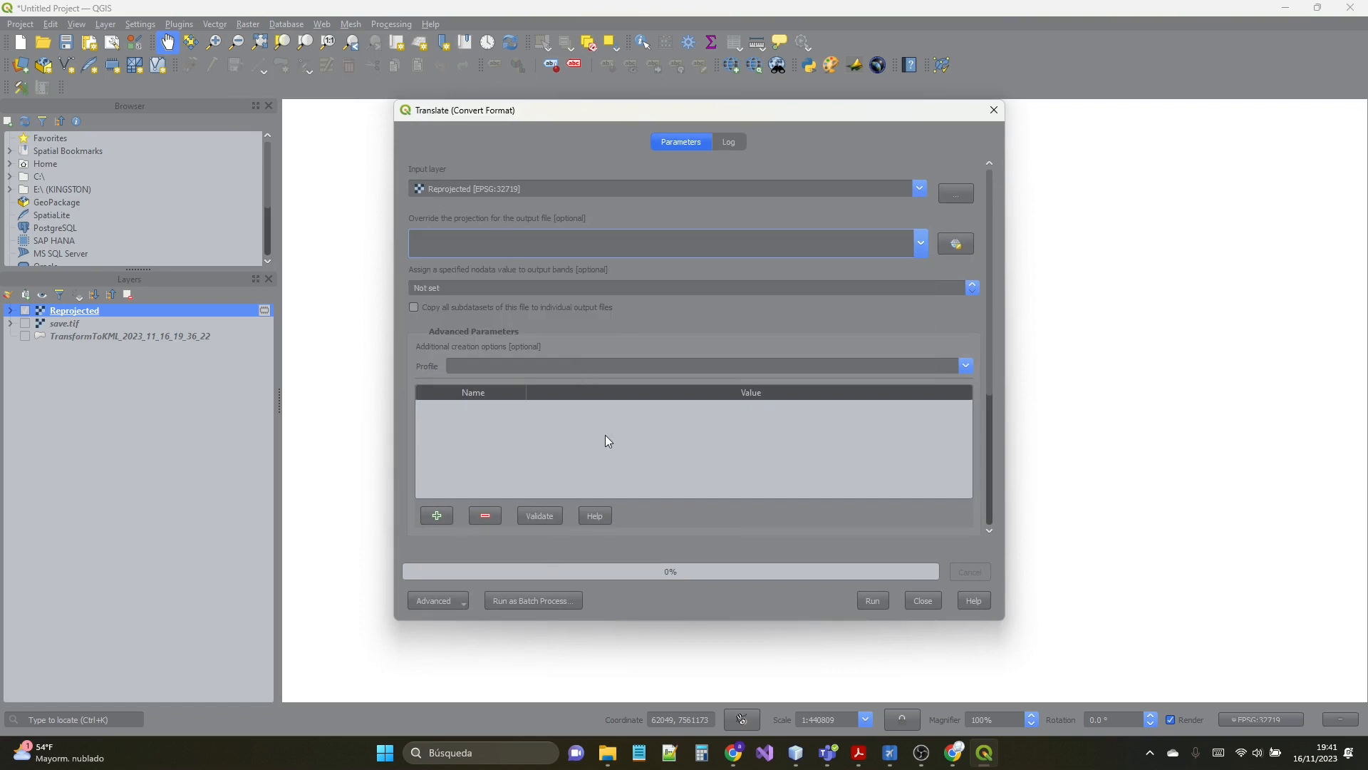
{"action": "scroll", "coordinate": [992, 411], "scroll_direction": "down", "scroll_amount": 5}
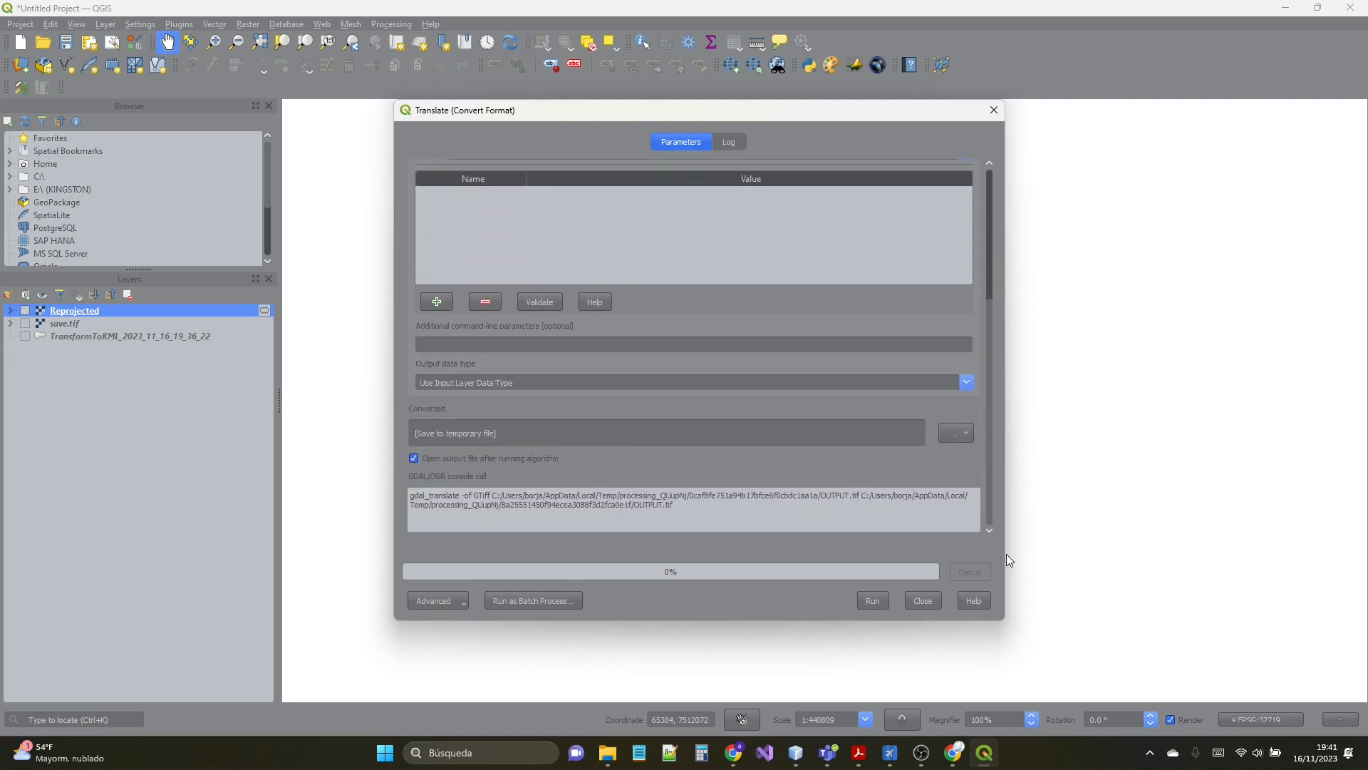
- Choose to save the converted raster to a file, with ASC files (*.asc) as the output type
{"action": "left_click", "coordinate": [956, 432]}
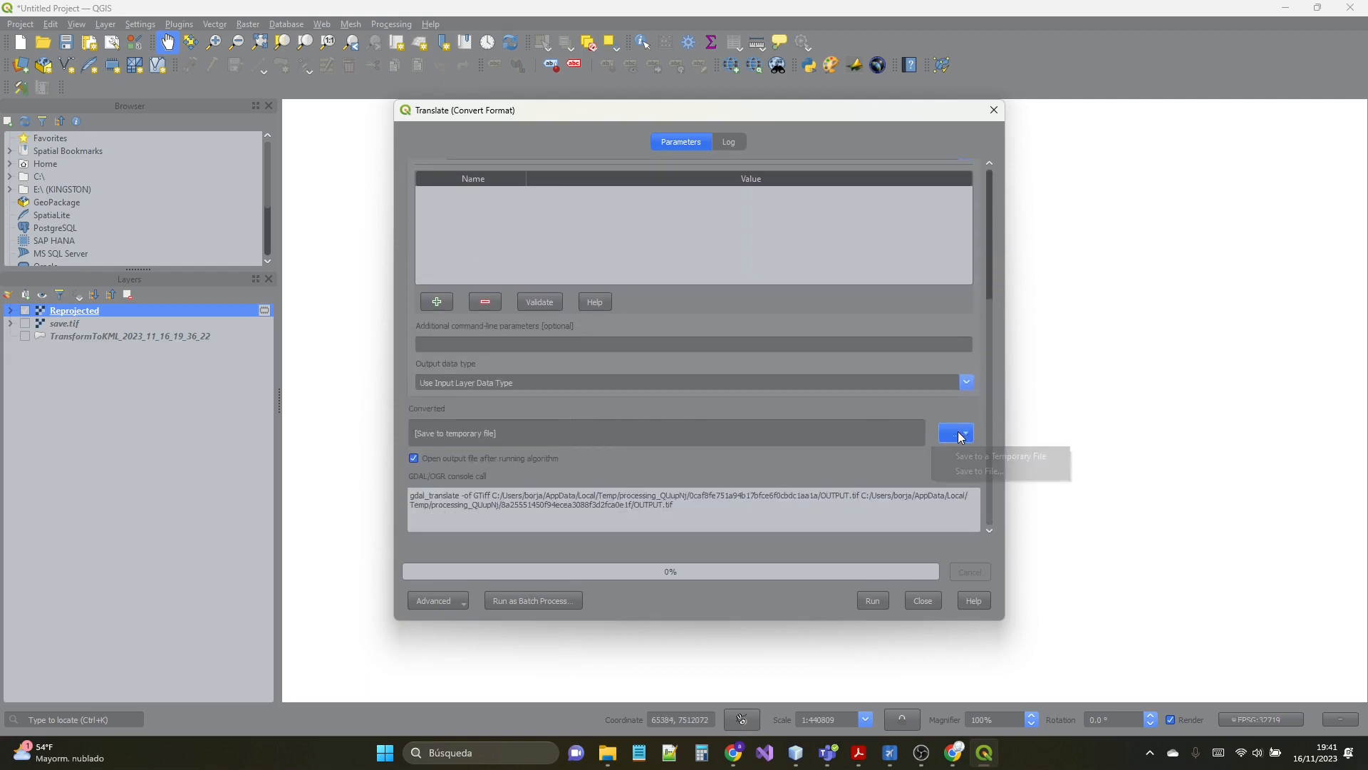
{"action": "left_click", "coordinate": [964, 455]}
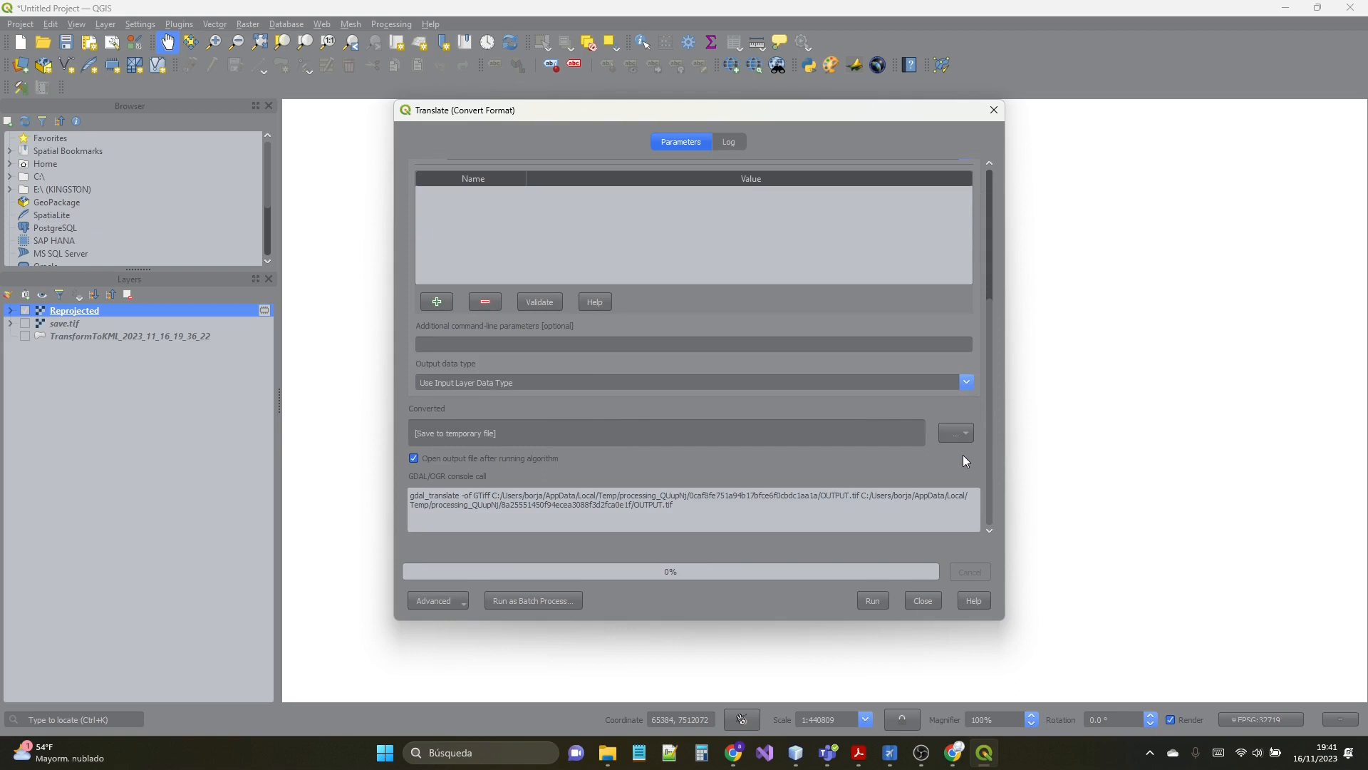
{"action": "left_click", "coordinate": [956, 432]}
{"action": "left_click", "coordinate": [964, 467]}
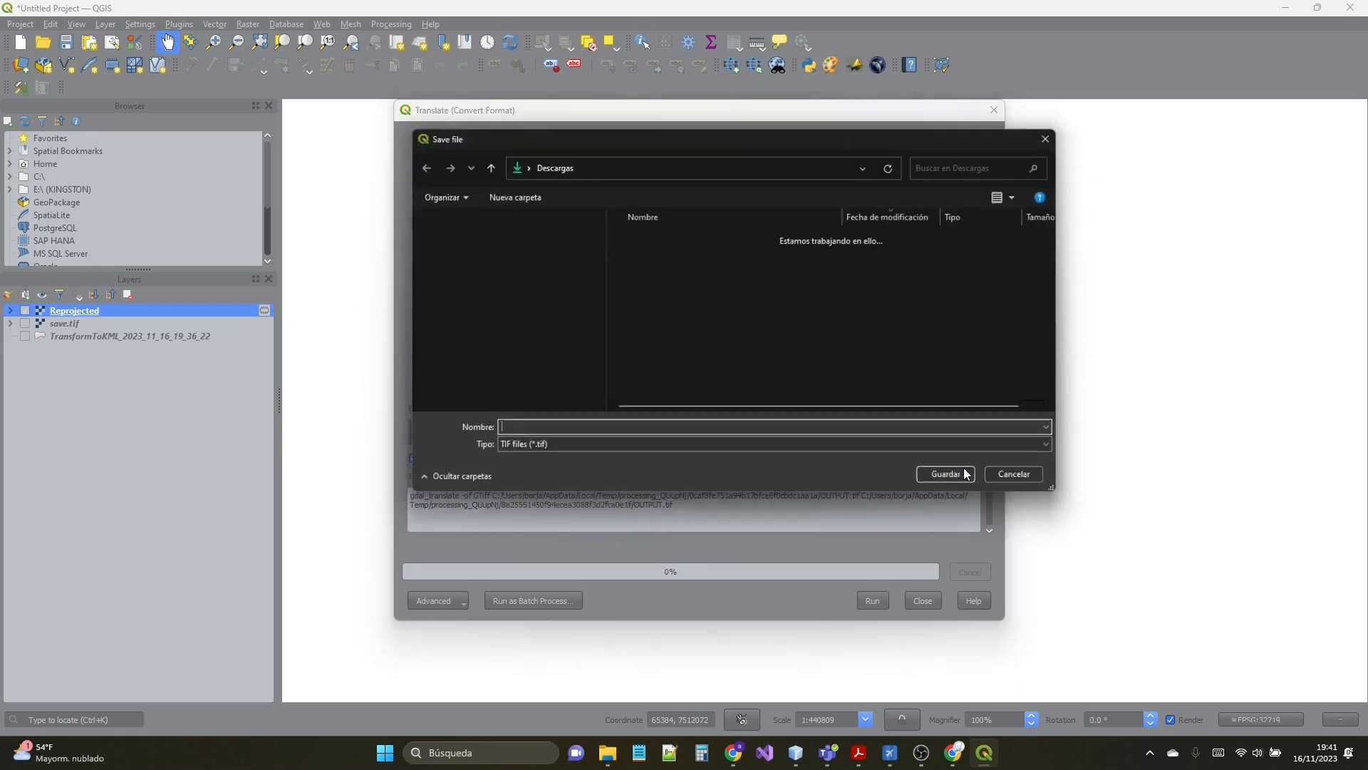
{"action": "left_click", "coordinate": [582, 449]}
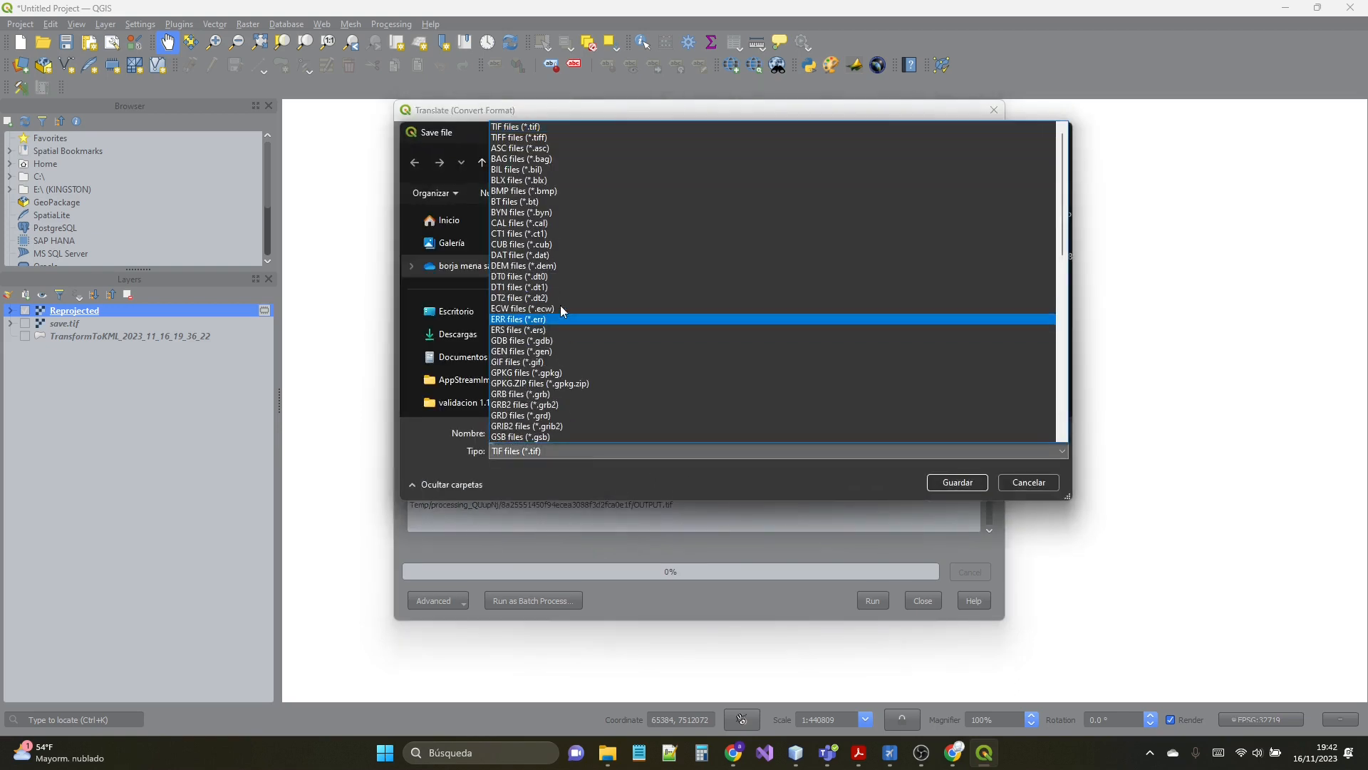
{"action": "left_click", "coordinate": [524, 151]}
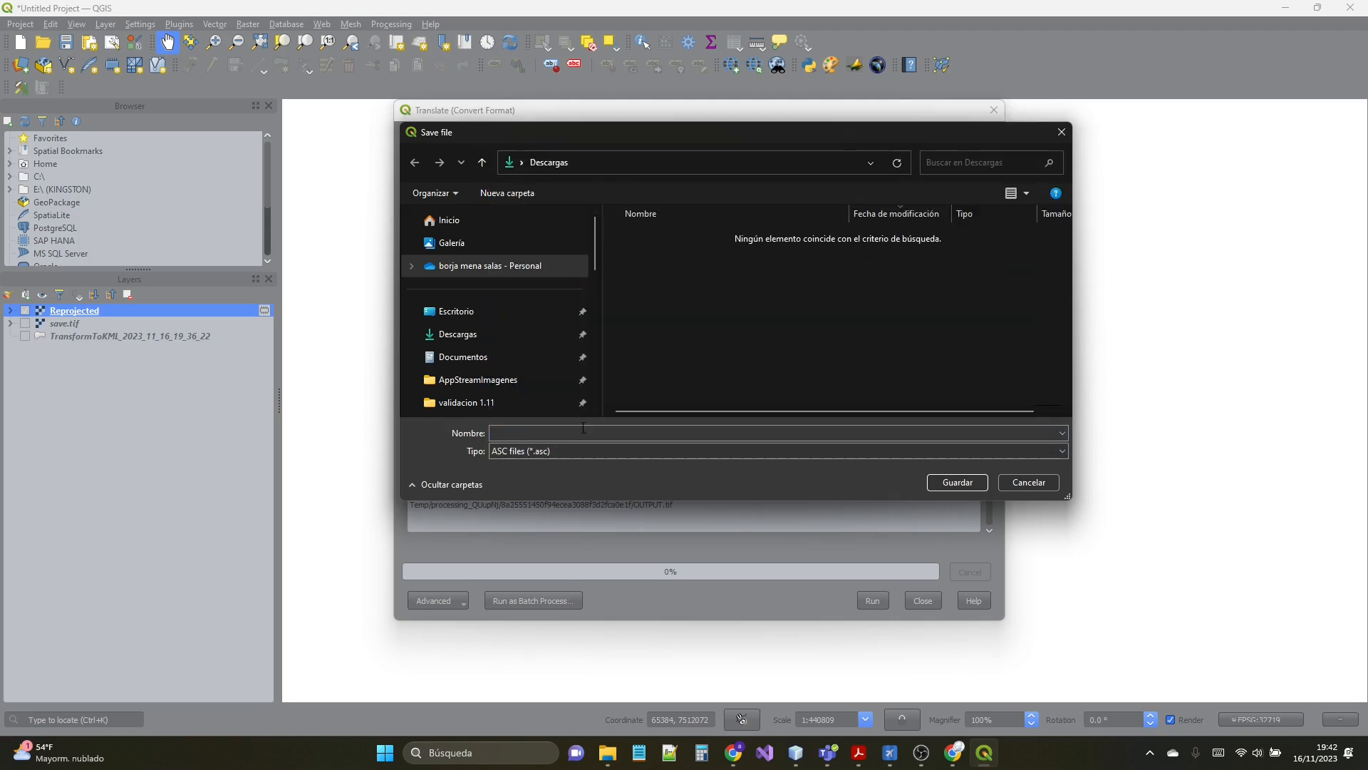
- Save the output as DTM_Example in a new Ejemple folder inside Descargas, then run the conversion and close the dialog
{"action": "left_click", "coordinate": [534, 435]}
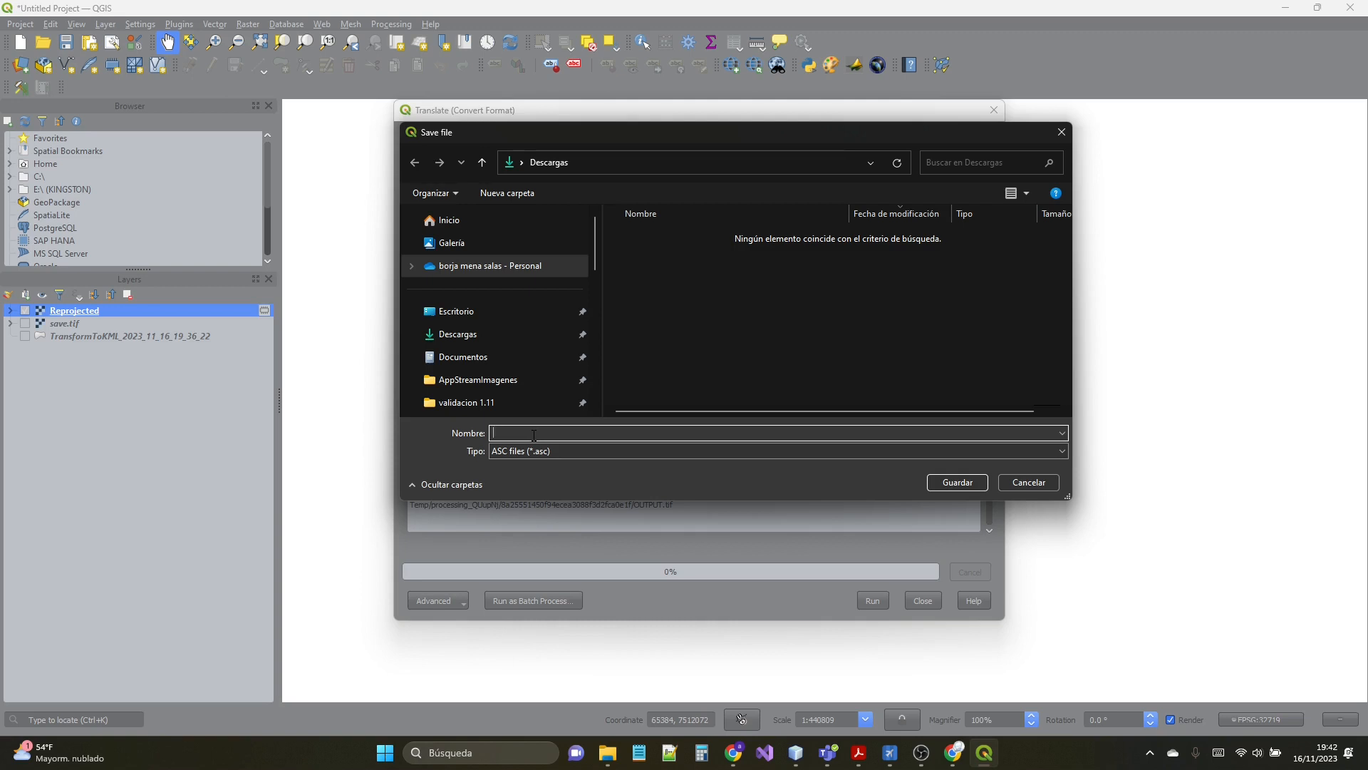
{"action": "type", "text": "D"}
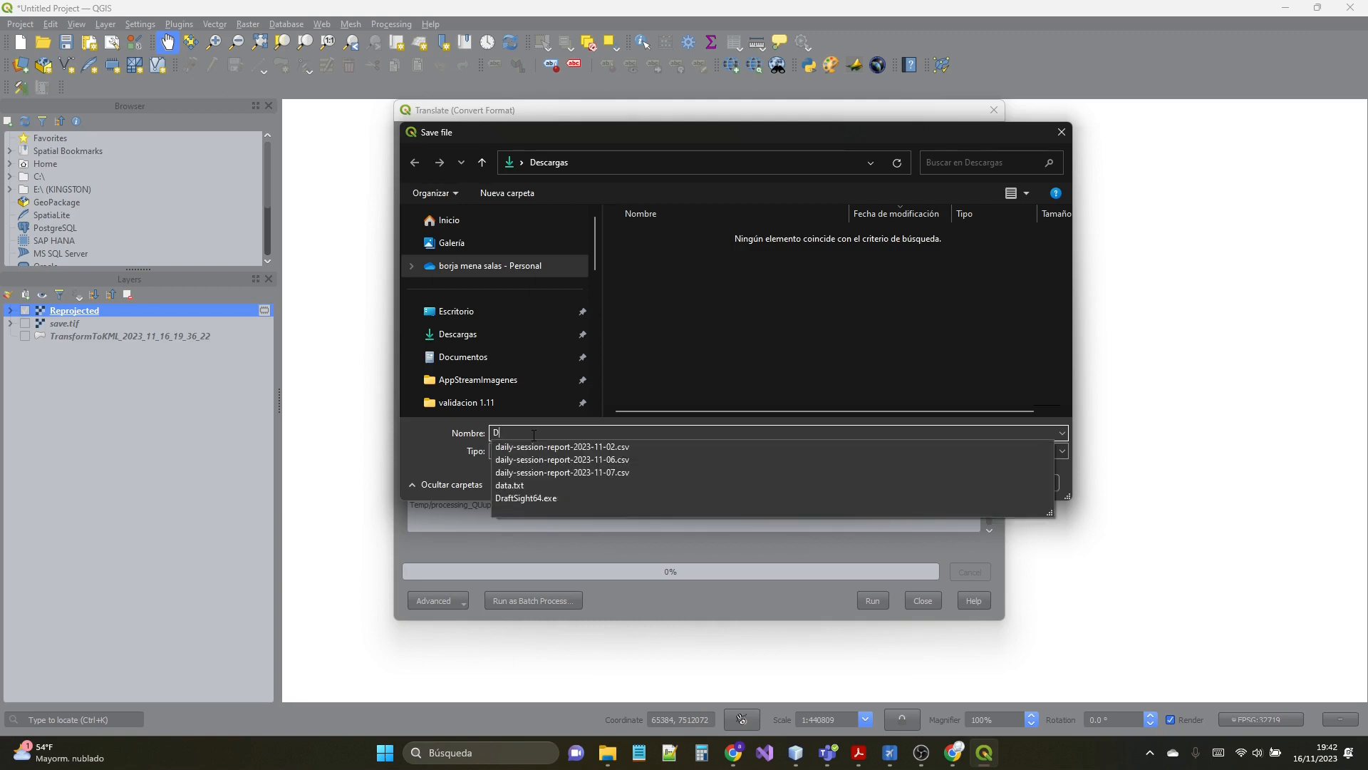
{"action": "type", "text": "TM"}
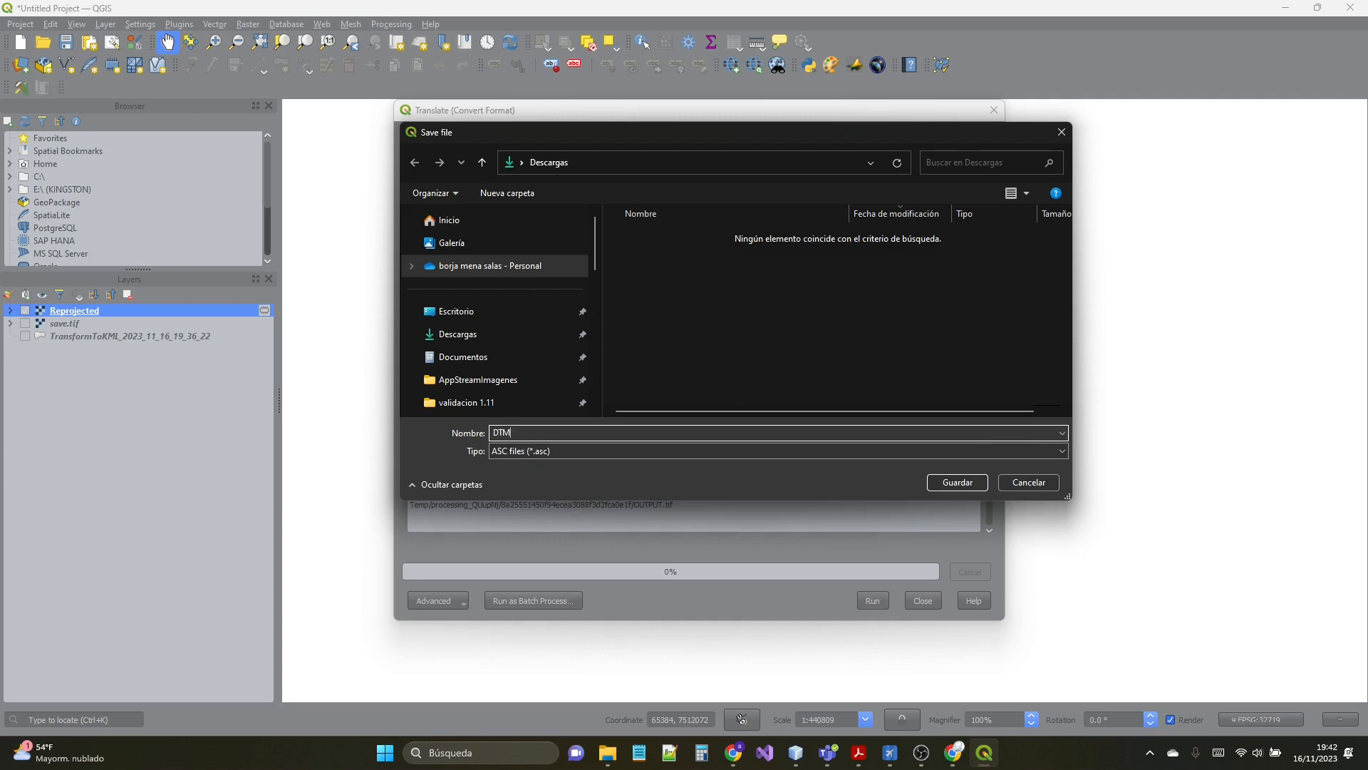
{"action": "type", "text": "_Example"}
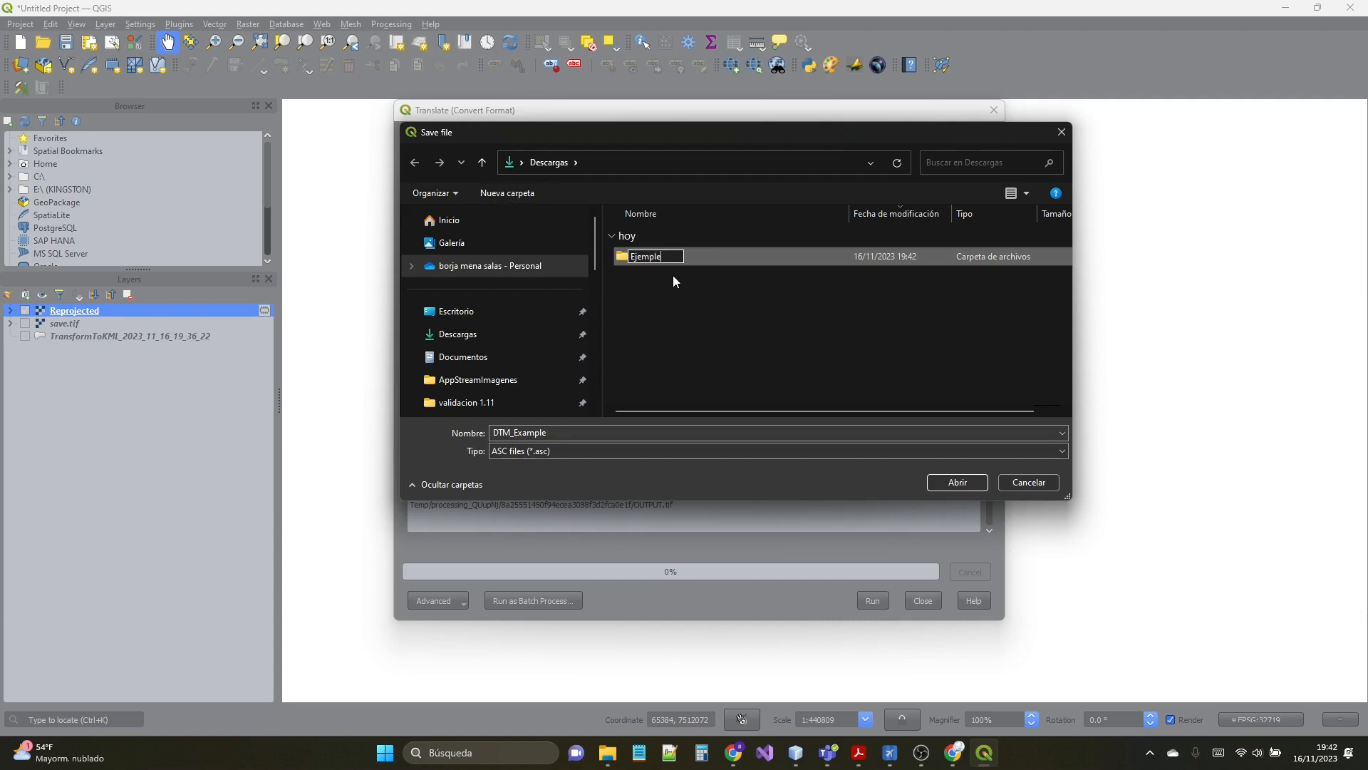
{"action": "key", "text": "Return"}
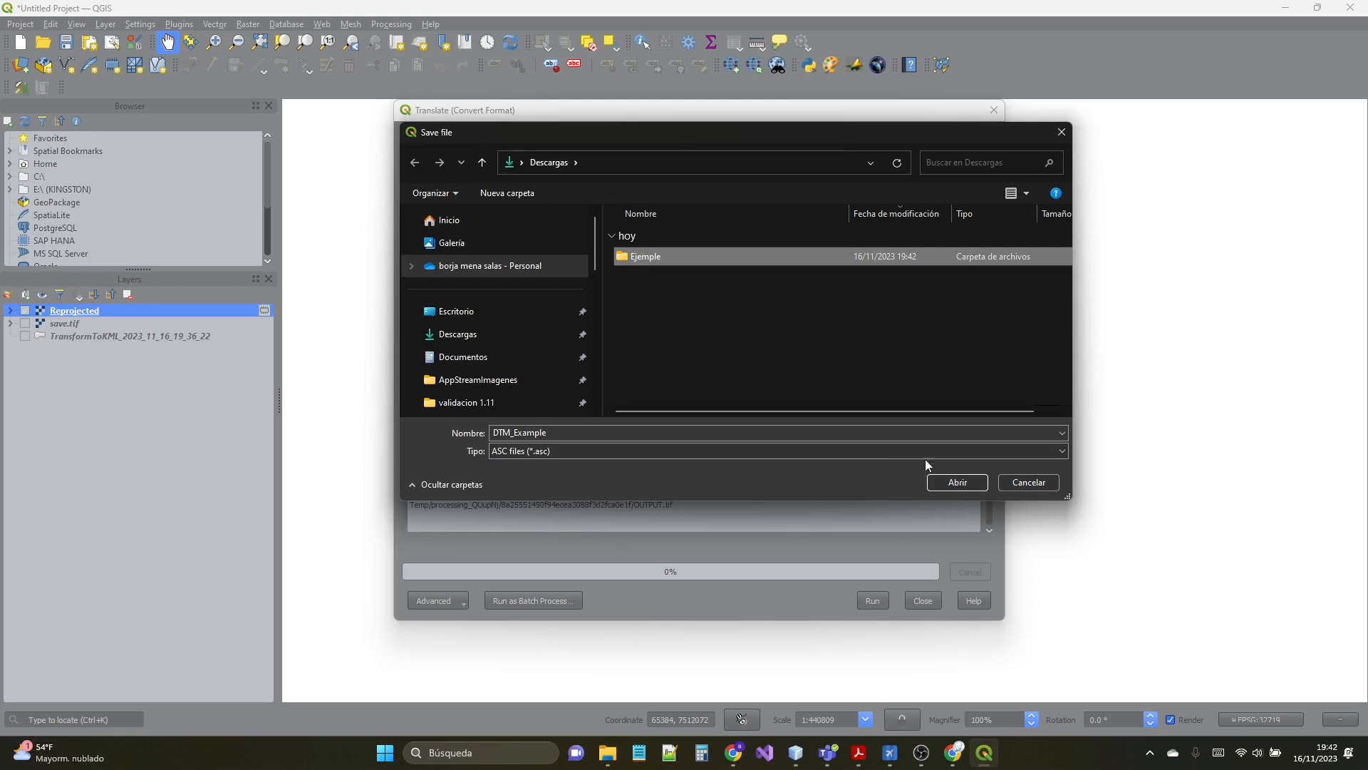
{"action": "double_click", "coordinate": [647, 258]}
{"action": "left_click", "coordinate": [964, 482]}
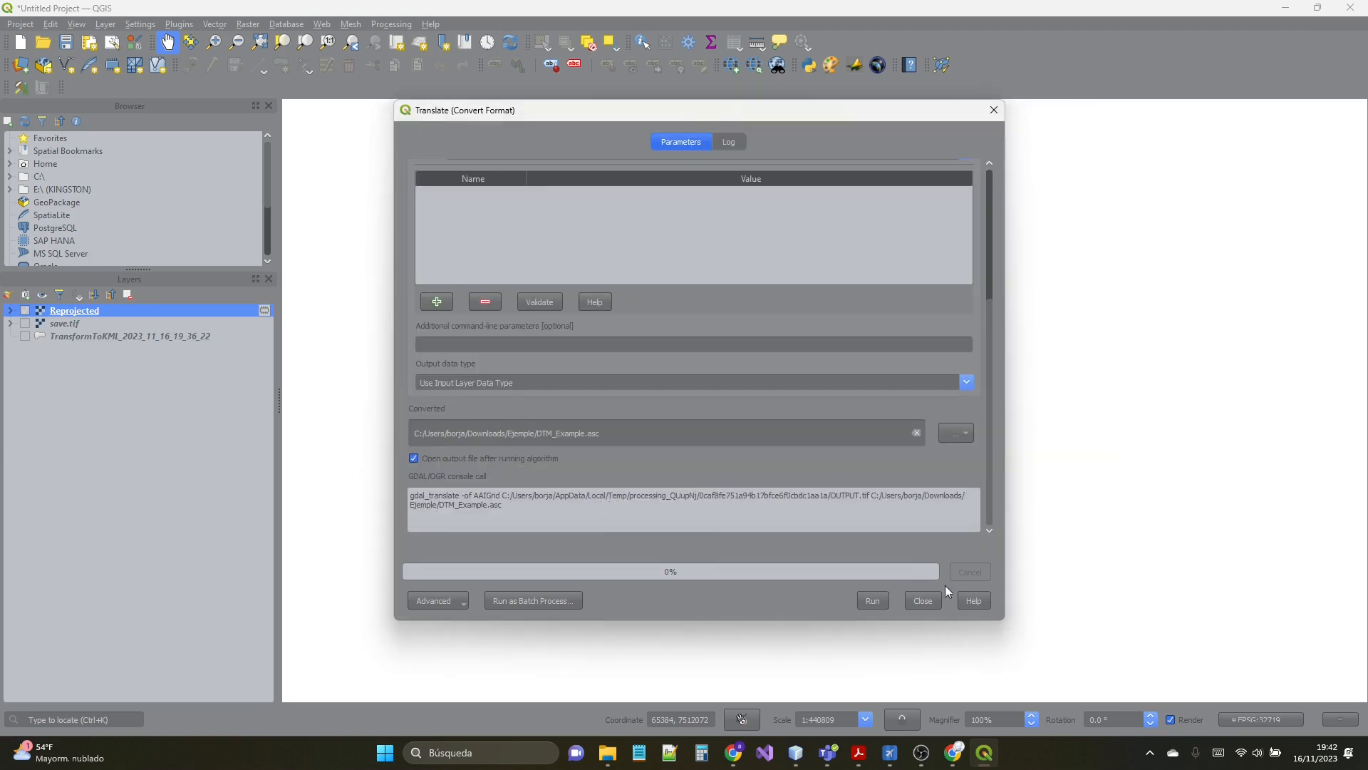
{"action": "left_click", "coordinate": [871, 600]}
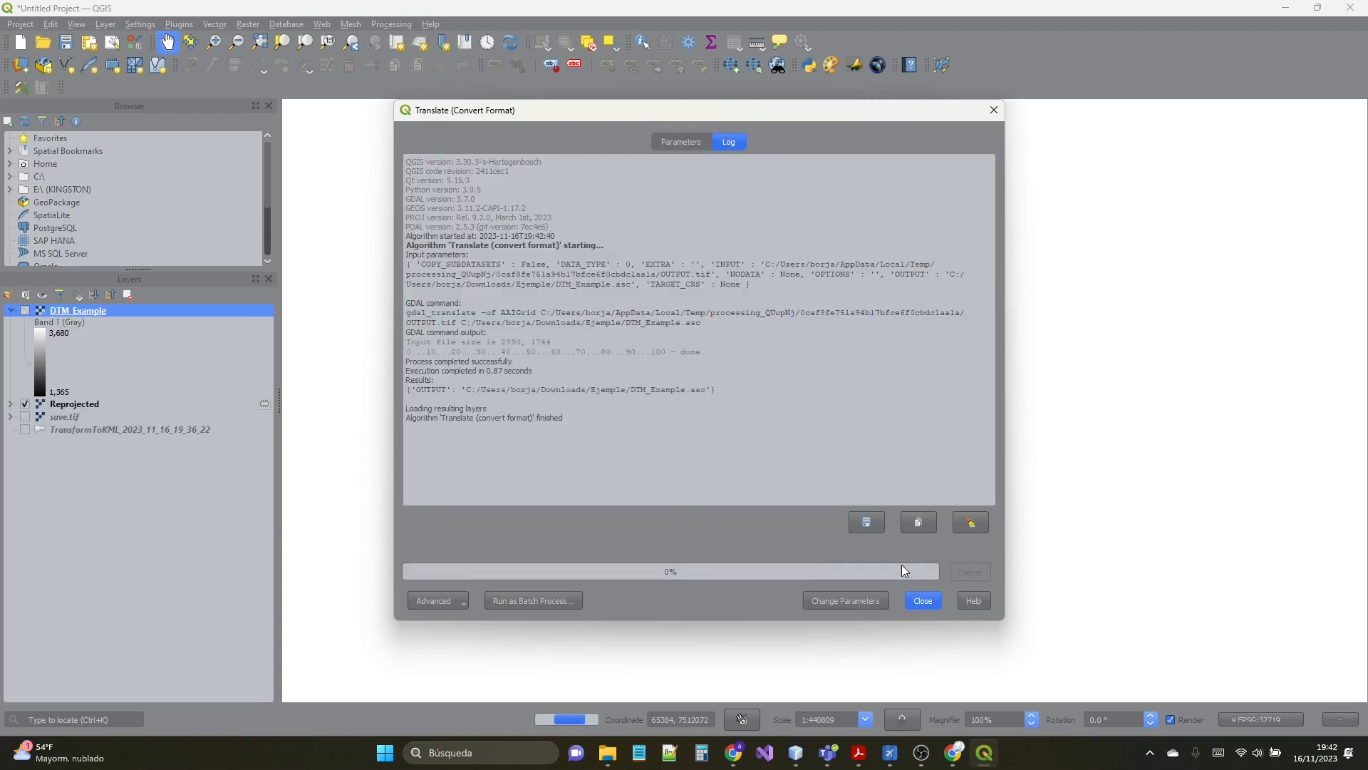
{"action": "left_click", "coordinate": [928, 602]}
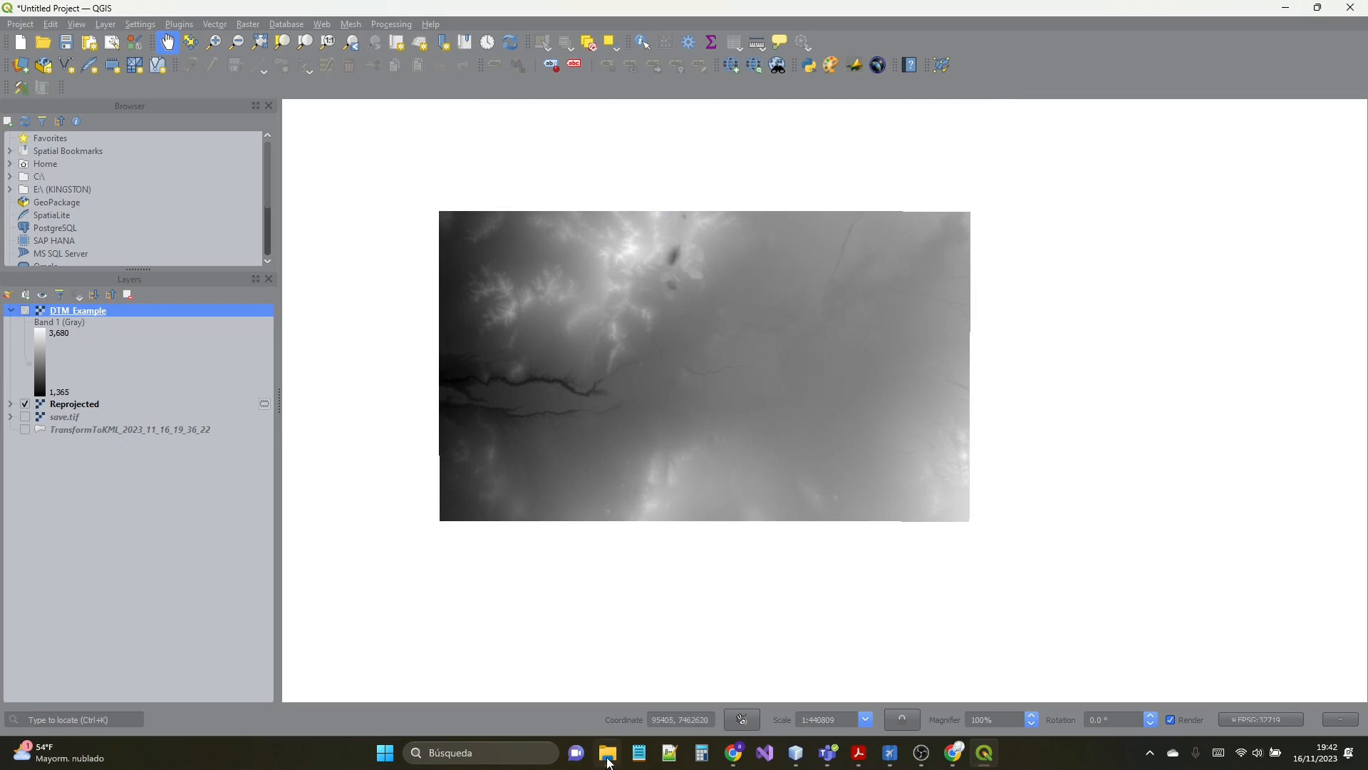
{"action": "left_click", "coordinate": [607, 752]}
{"action": "left_click_drag", "start_coordinate": [627, 412], "coordinate": [616, 213]}
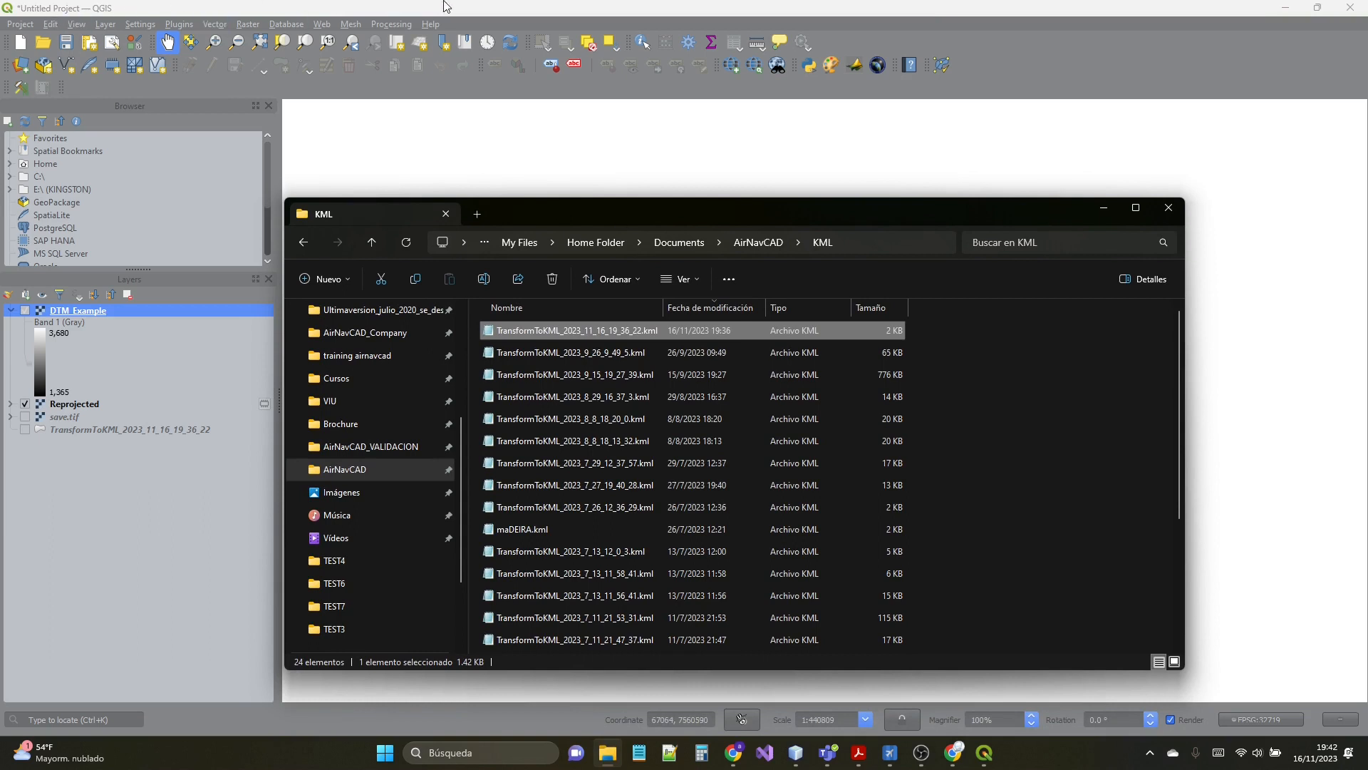
- Check for a newer QGIS release and view the installed version details in the About window
{"action": "left_click", "coordinate": [442, 23]}
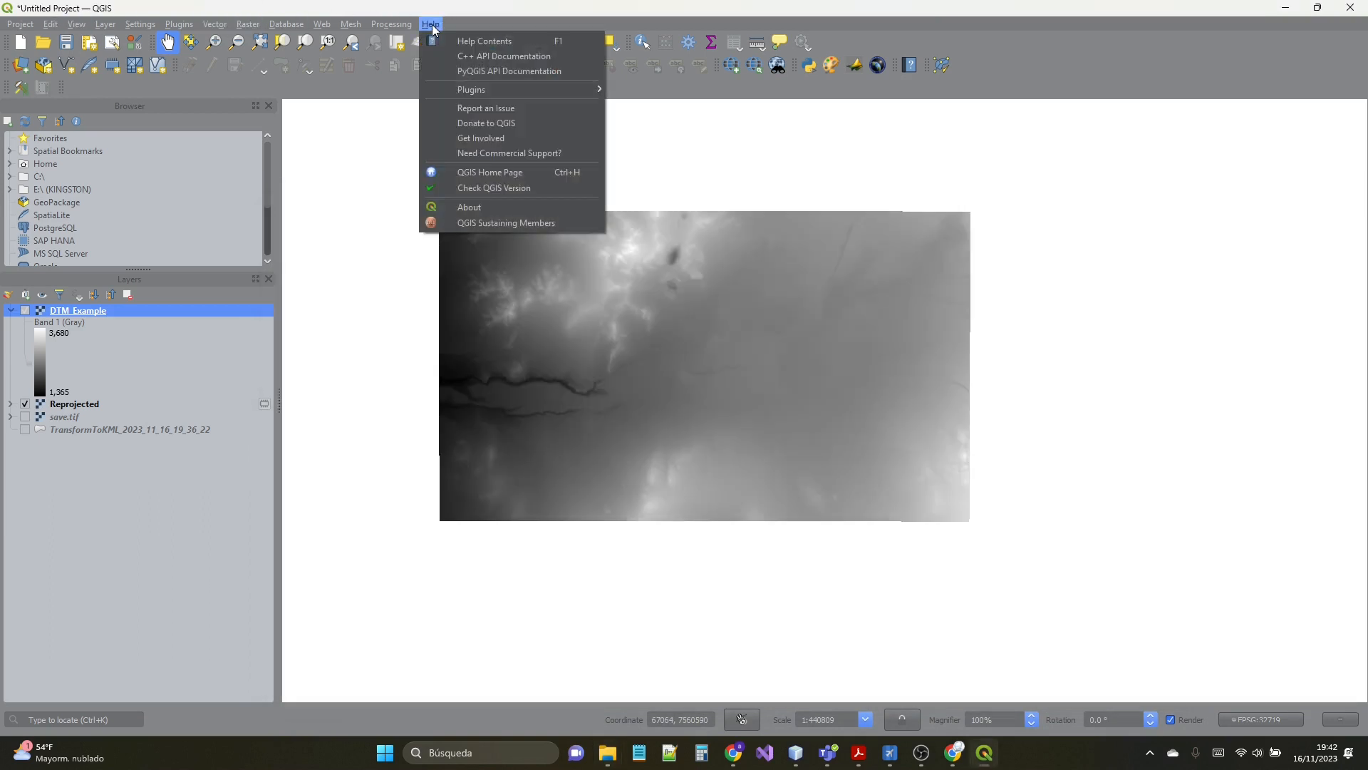
{"action": "left_click", "coordinate": [488, 190]}
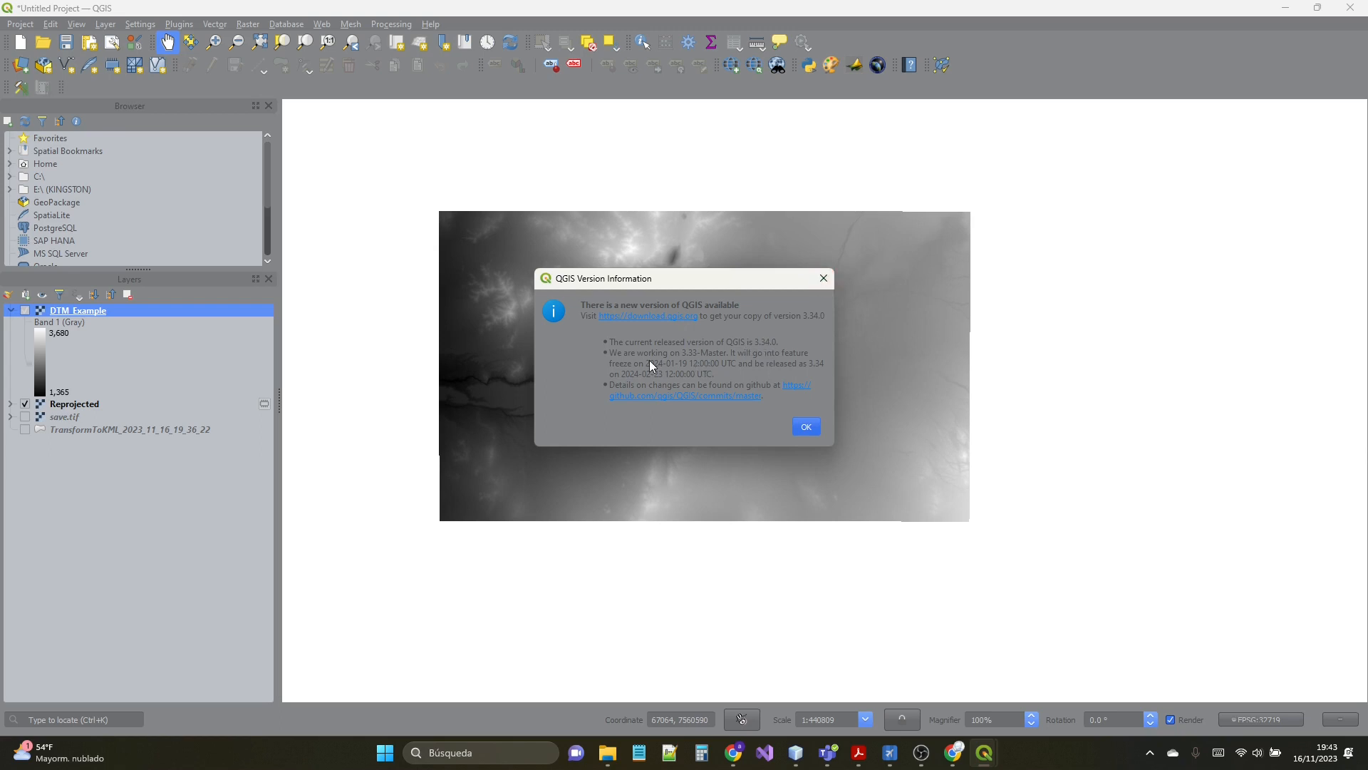
{"action": "left_click", "coordinate": [823, 284]}
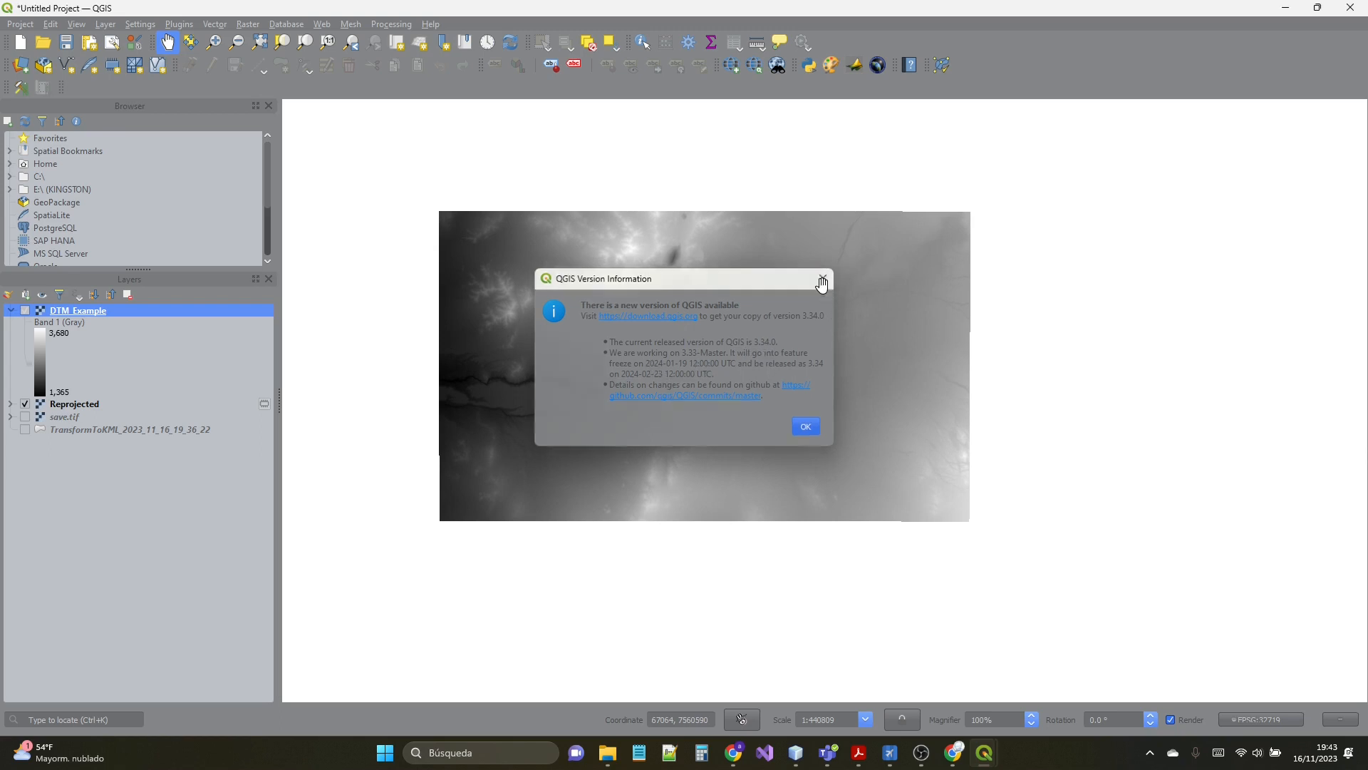
{"action": "left_click", "coordinate": [429, 25]}
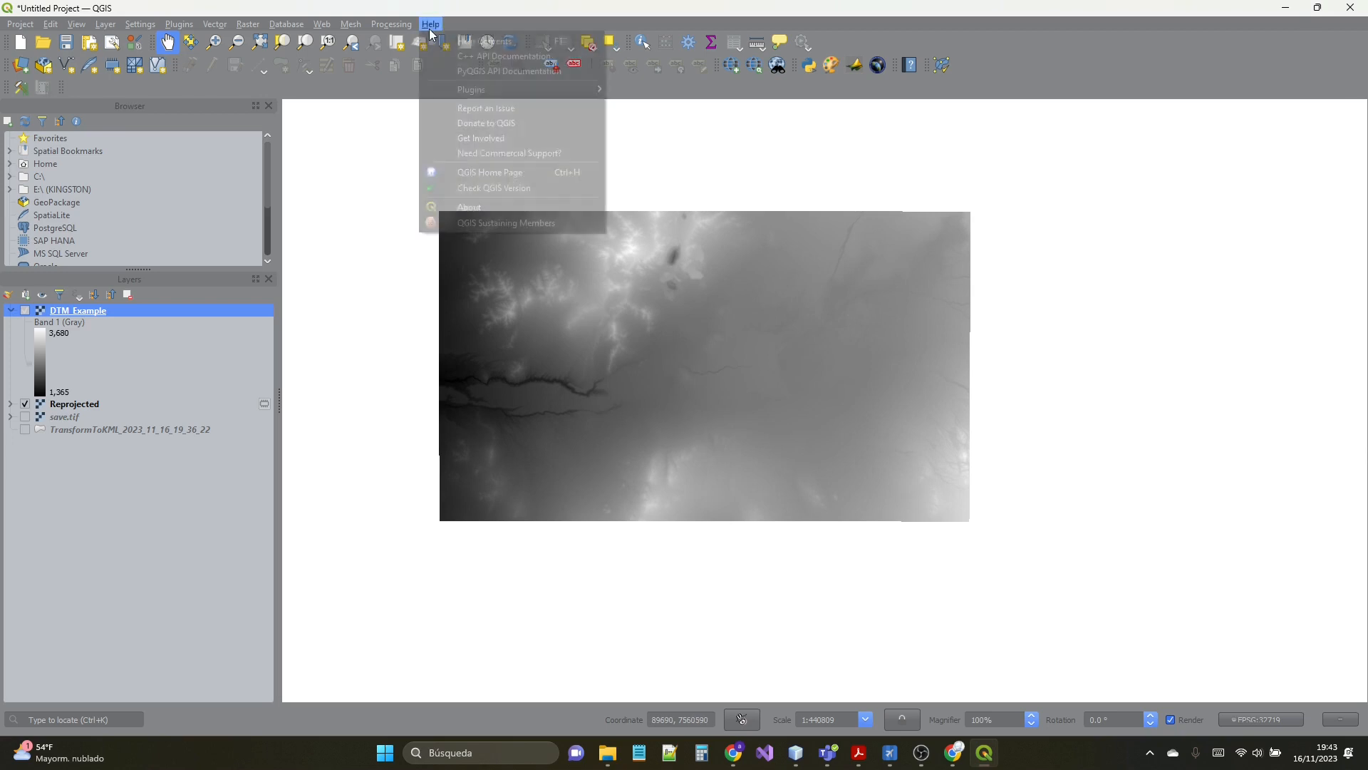
{"action": "left_click", "coordinate": [475, 209]}
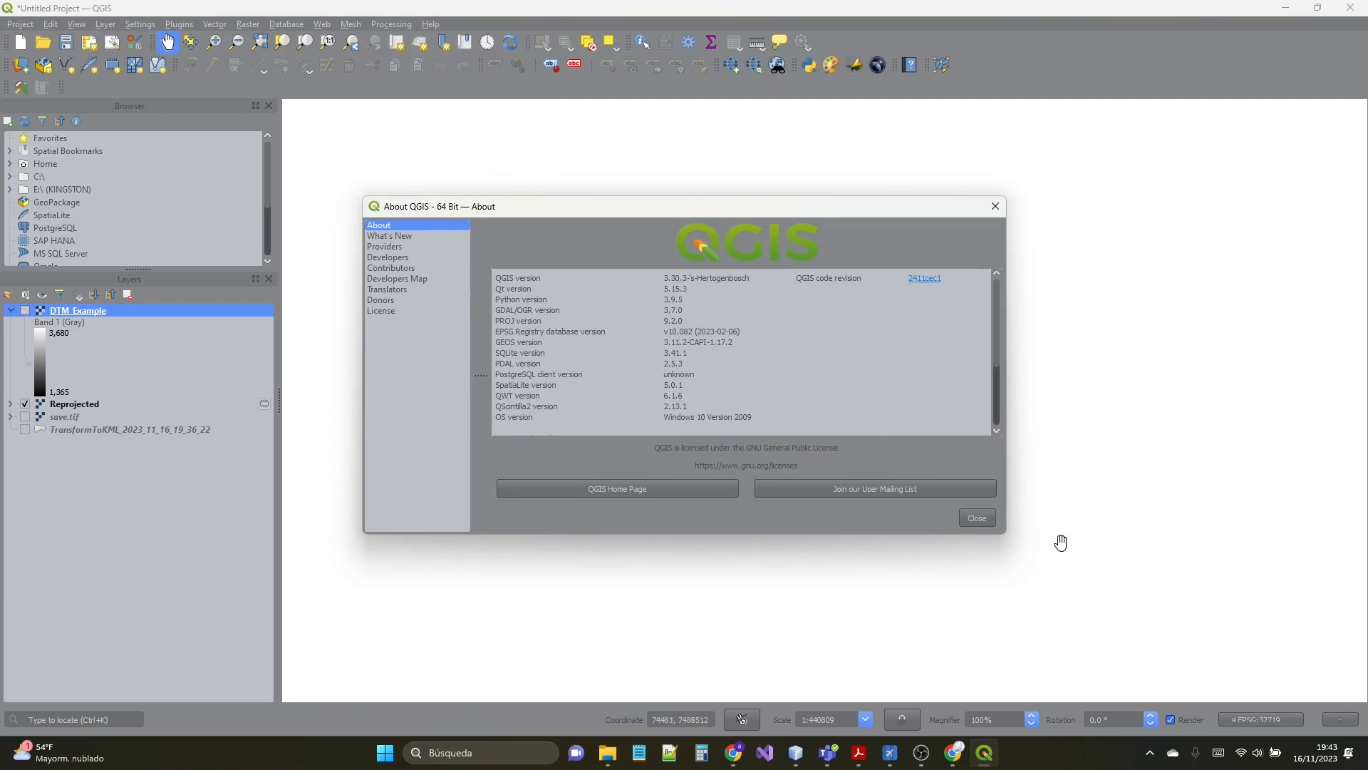
{"action": "left_click", "coordinate": [977, 518]}
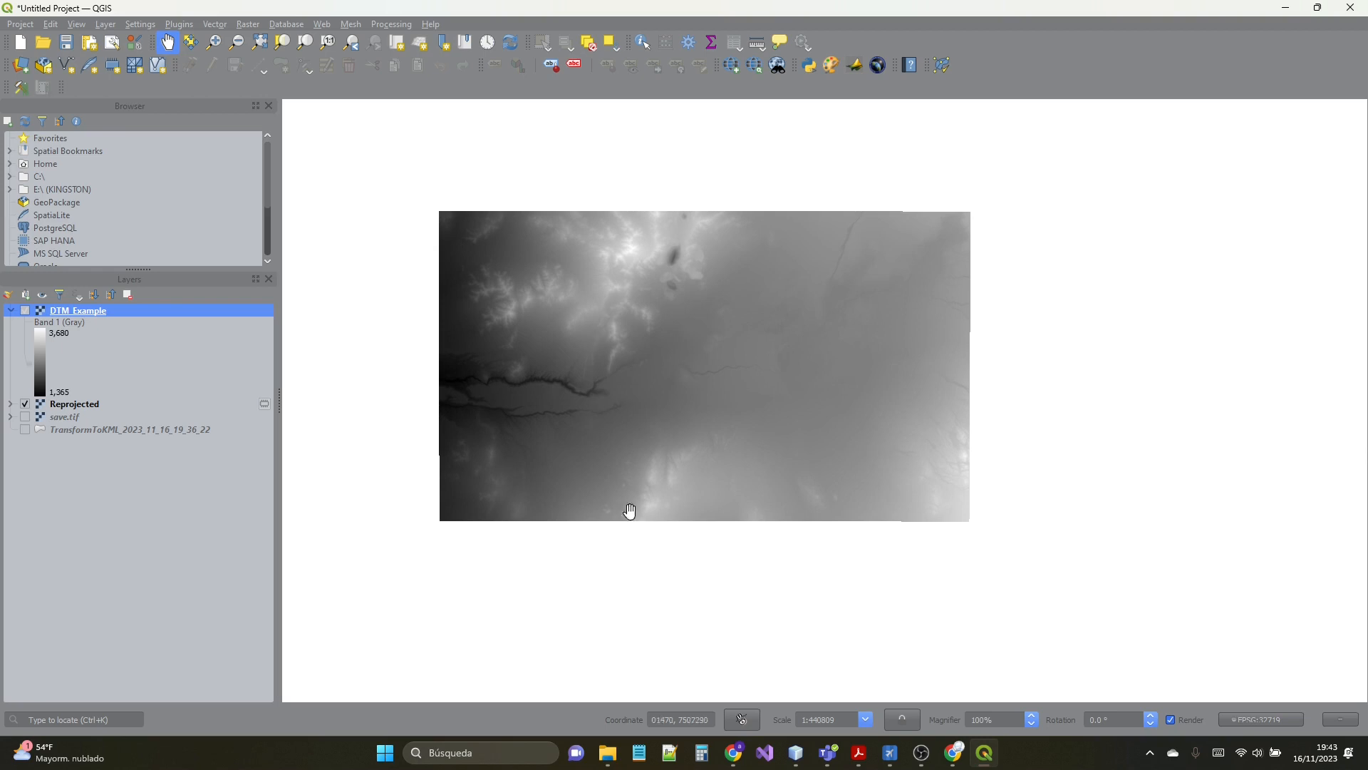
- Switch to File Explorer and open the Ejemple folder inside Descargas
{"action": "left_click", "coordinate": [608, 753]}
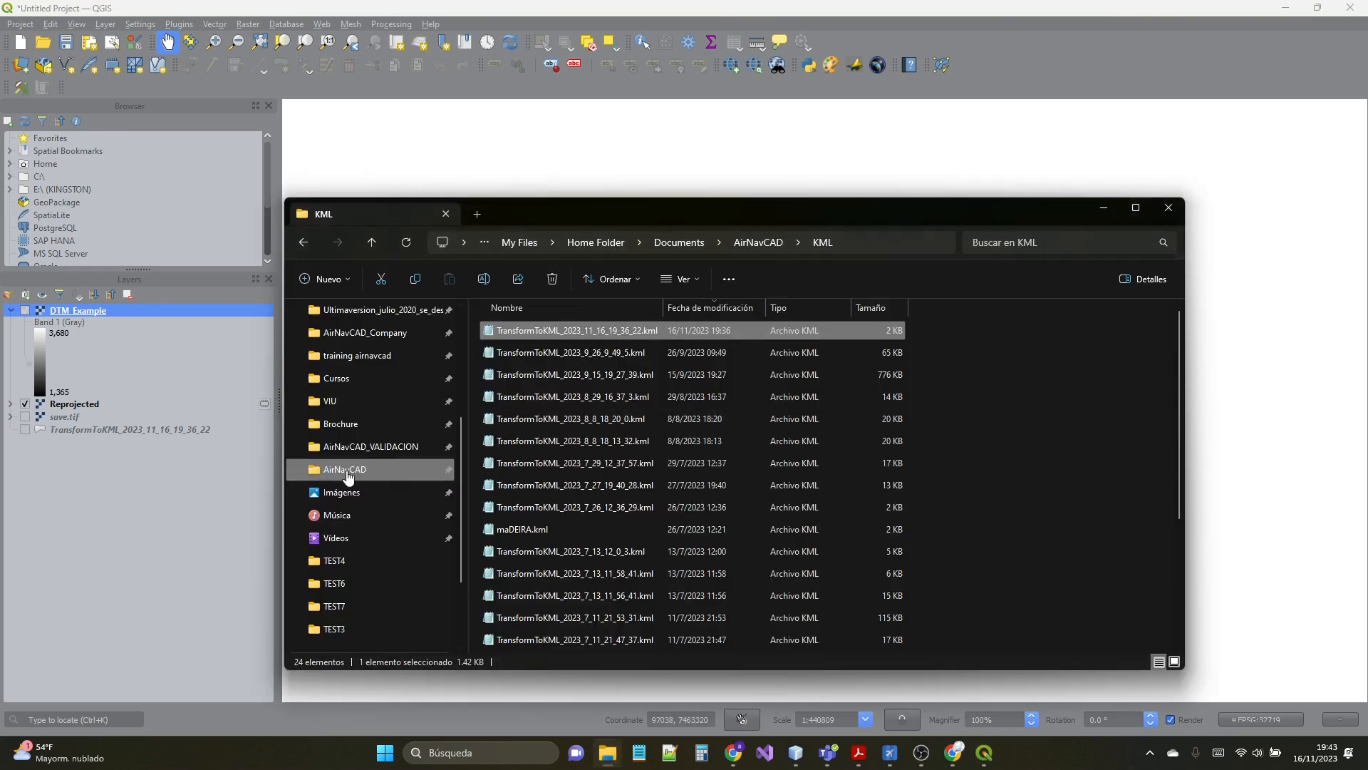
{"action": "scroll", "coordinate": [349, 399], "scroll_direction": "up", "scroll_amount": 3}
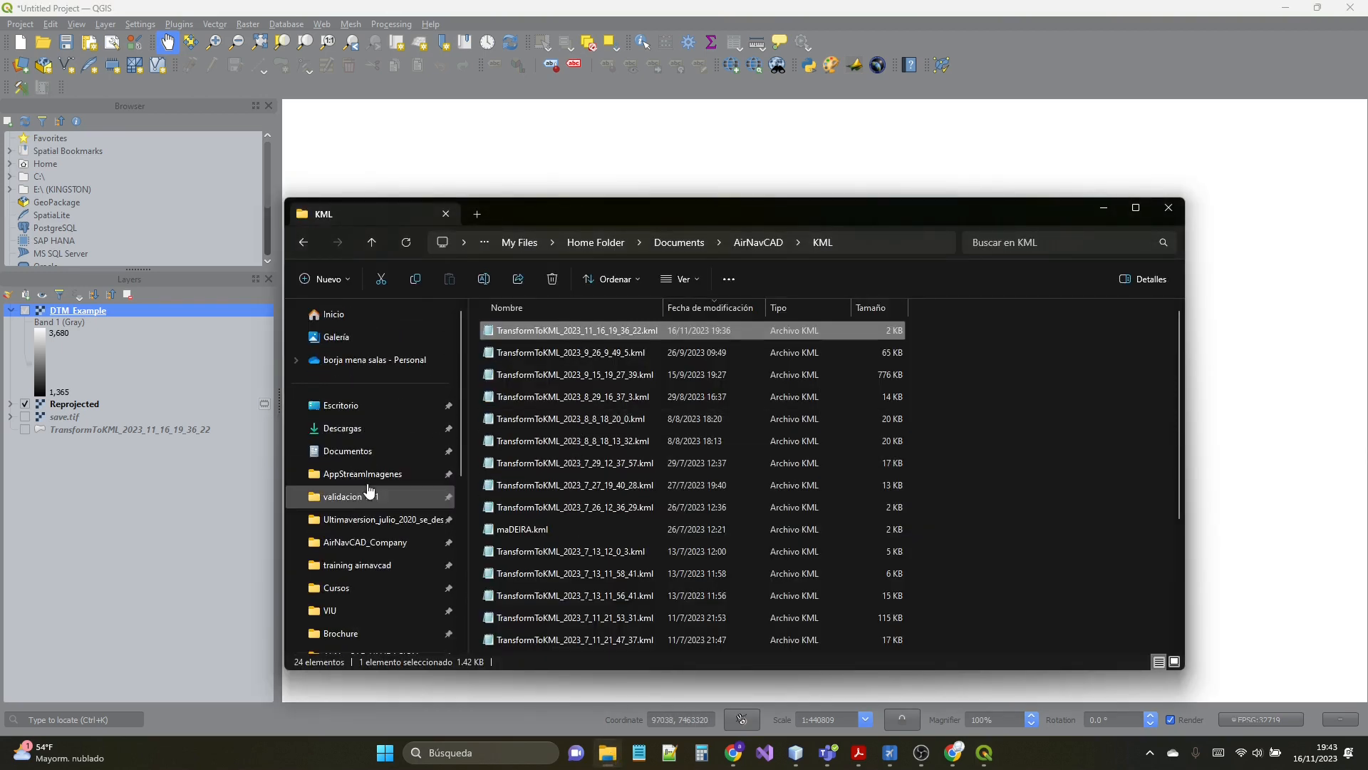
{"action": "left_click", "coordinate": [344, 429]}
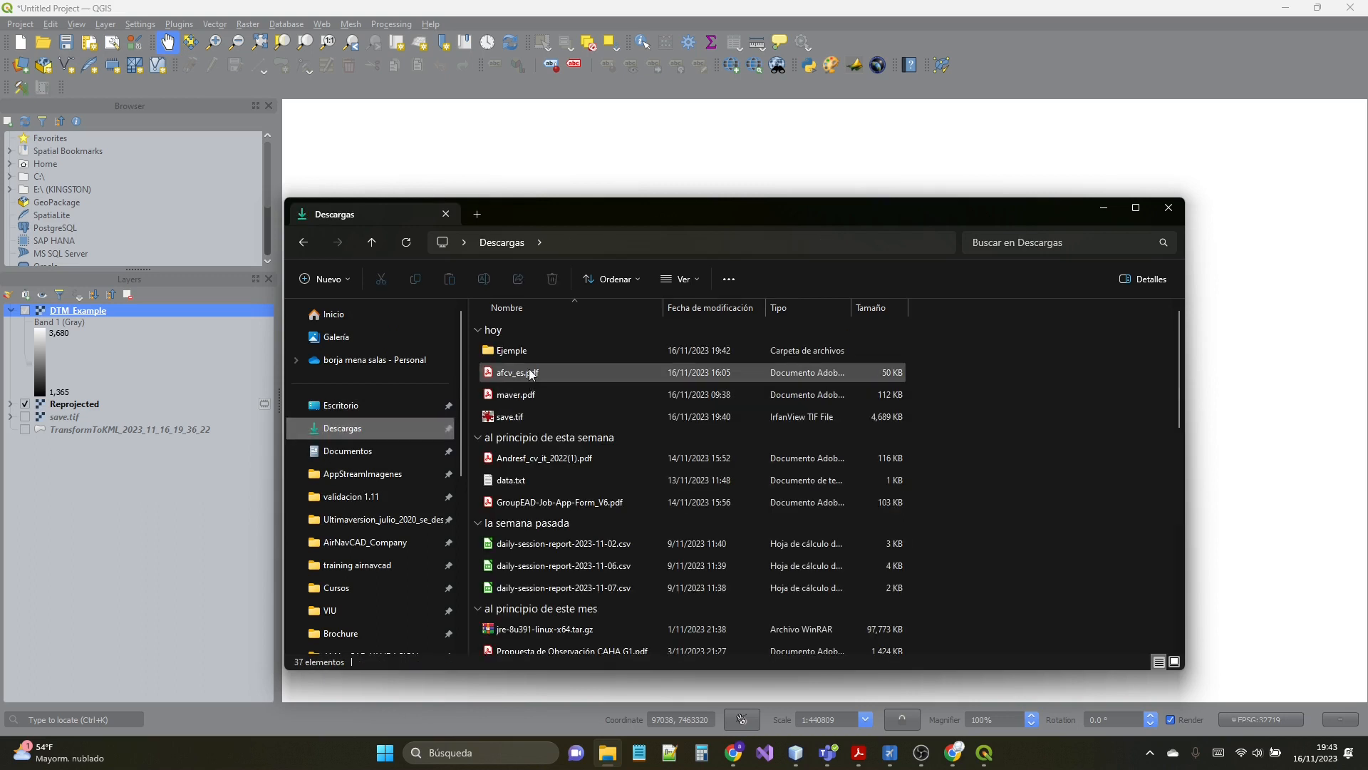
{"action": "double_click", "coordinate": [520, 350]}
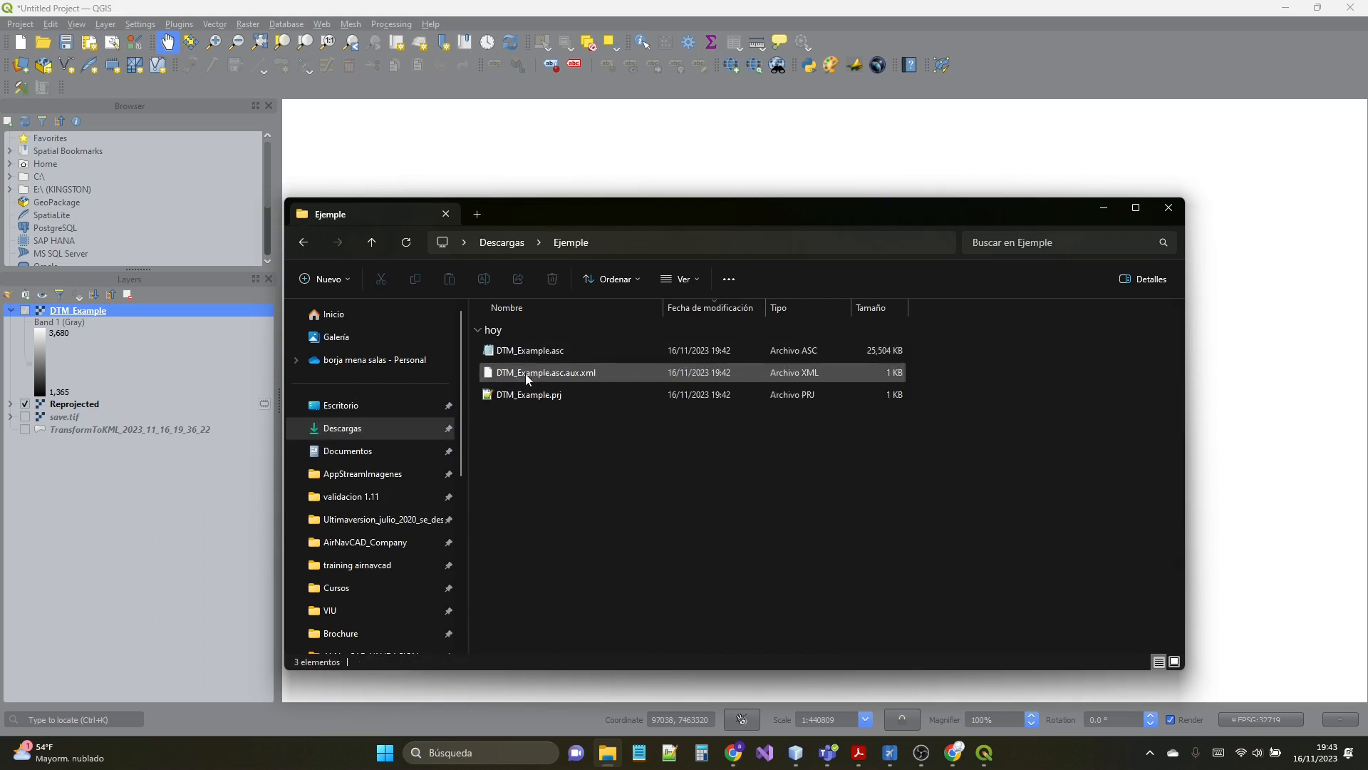
- Open DTM_Example.asc in Notepad++ and examine its header lines and rows of elevation values
{"action": "left_click", "coordinate": [526, 351]}
{"action": "right_click", "coordinate": [527, 348]}
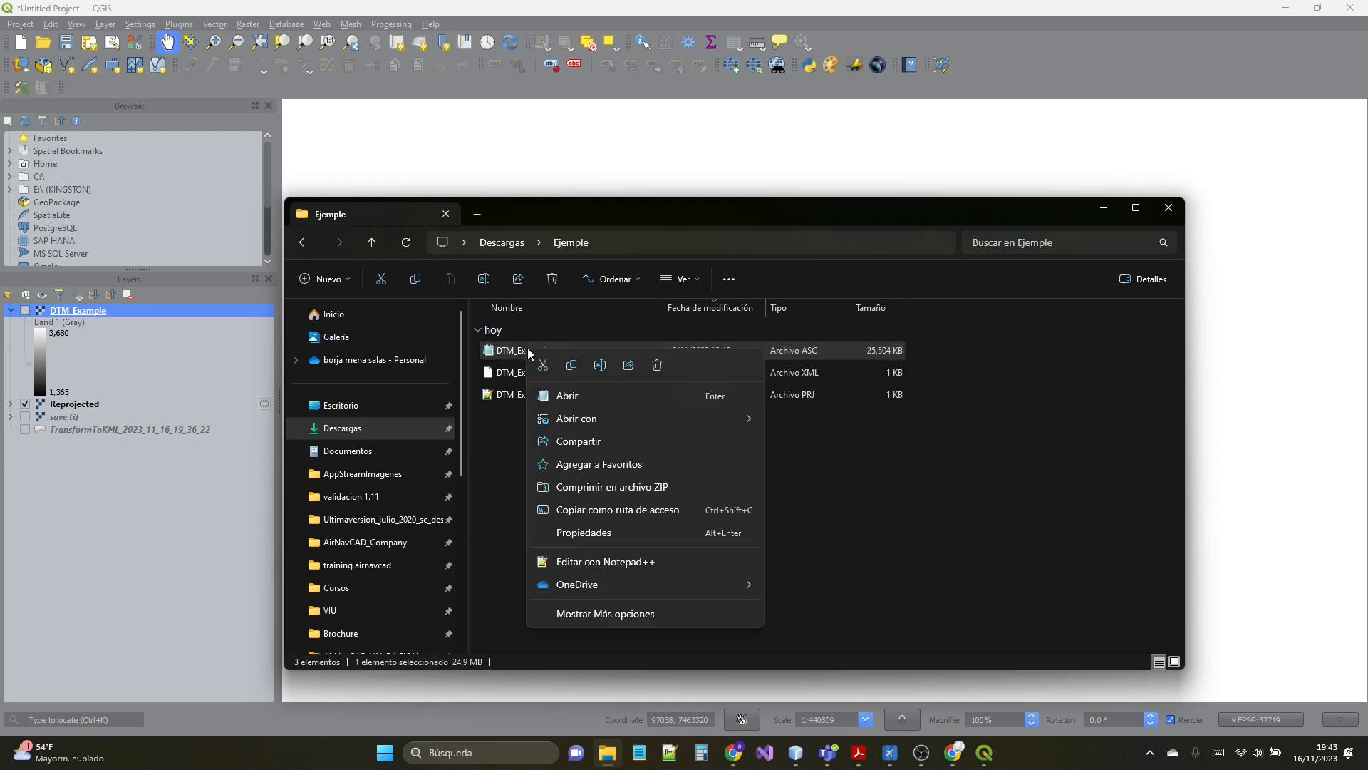
{"action": "mouse_move", "coordinate": [583, 419]}
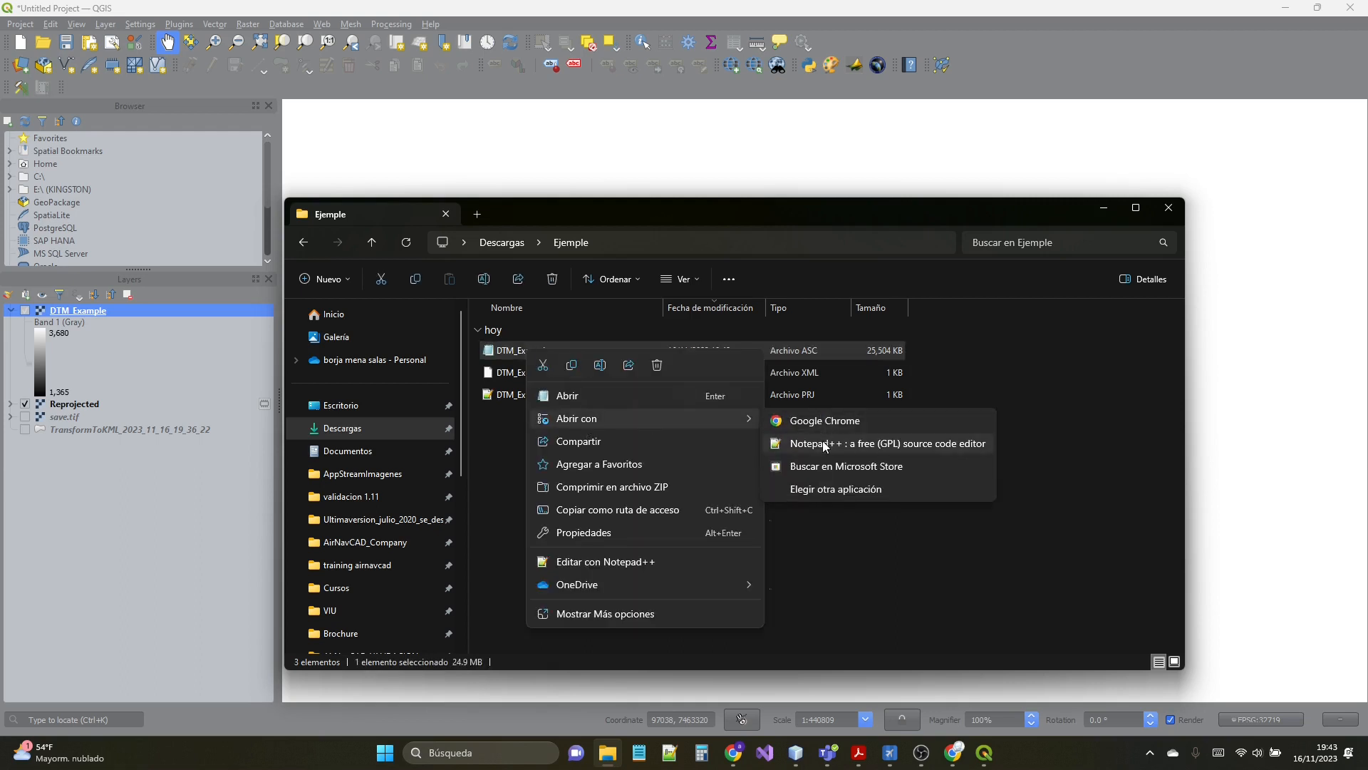
{"action": "left_click", "coordinate": [823, 443]}
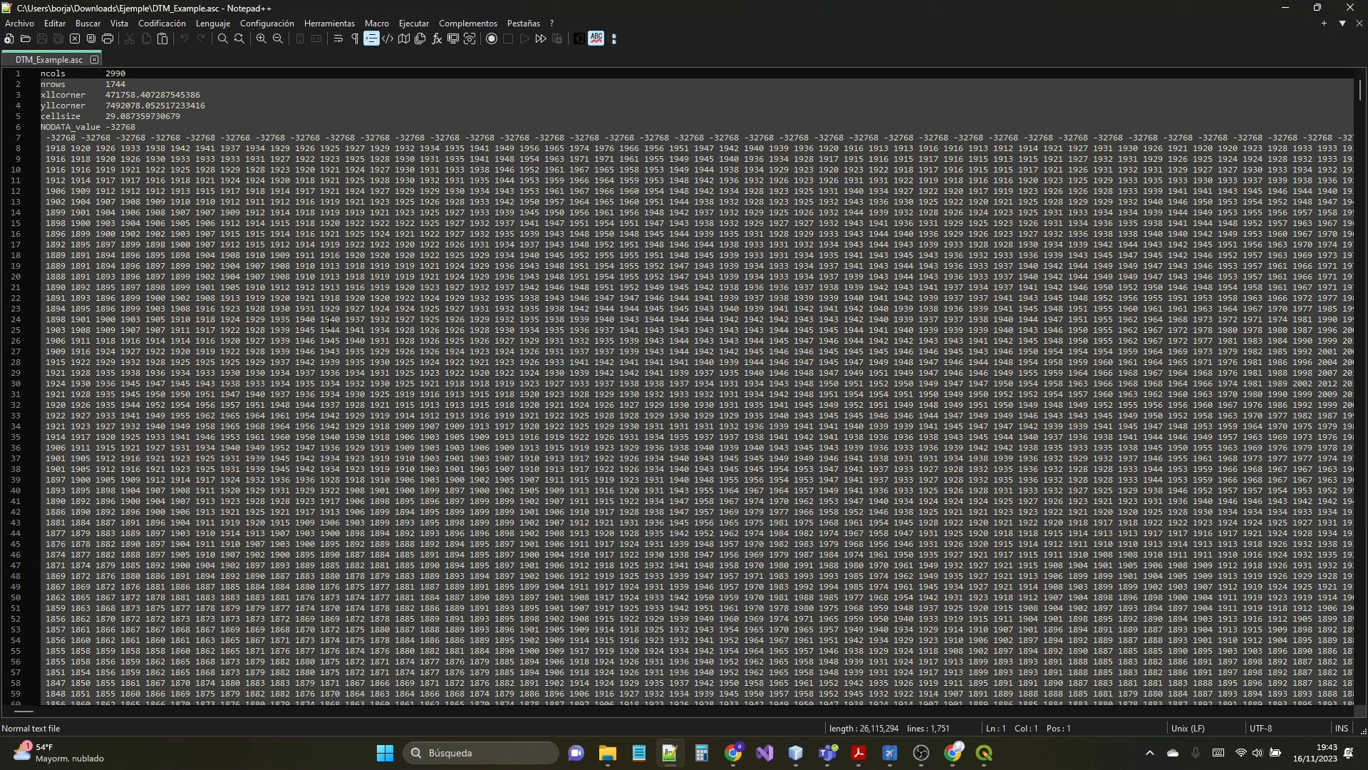
{"action": "scroll", "coordinate": [683, 385], "scroll_direction": "down", "scroll_amount": 17}
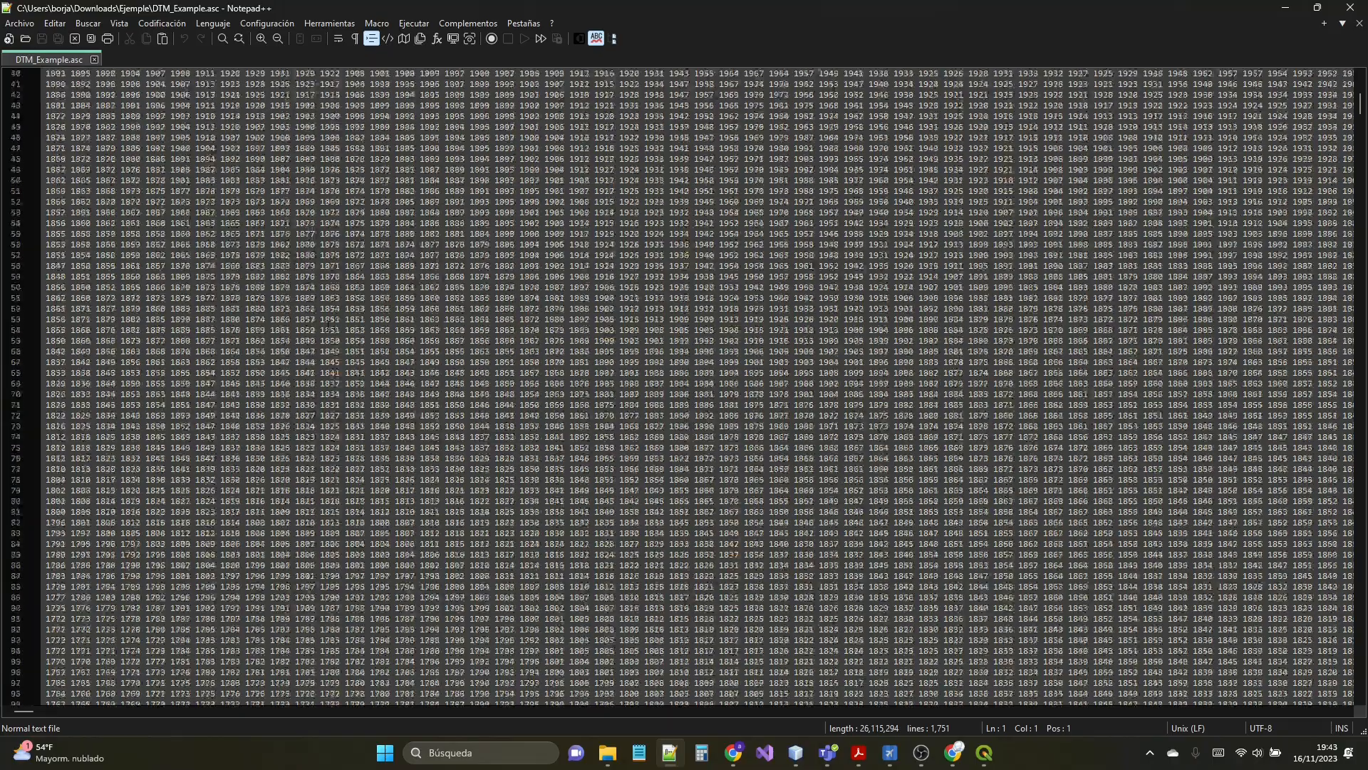
{"action": "scroll", "coordinate": [683, 385], "scroll_direction": "up", "scroll_amount": 17}
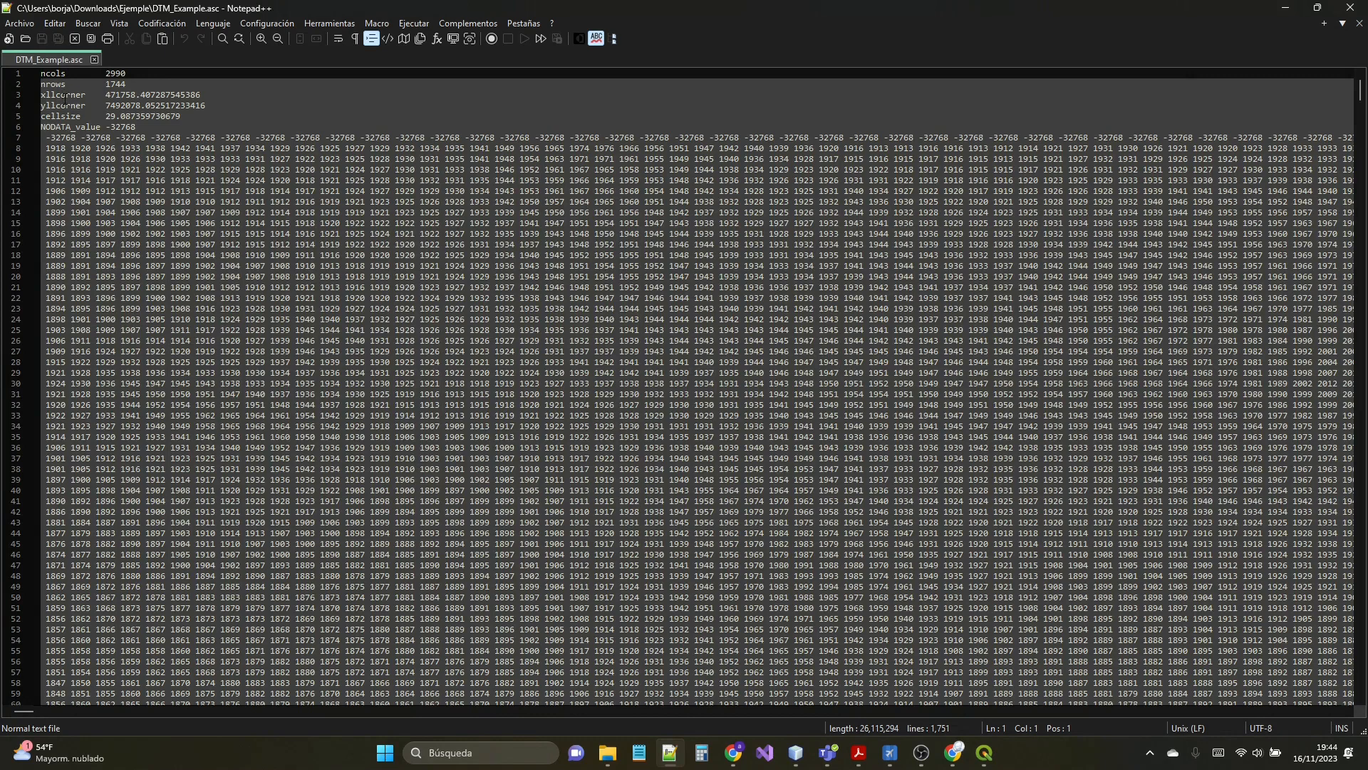
- Try to remove the leading spaces with only the cellsize value selected in DTM_Example.asc
{"action": "left_click_drag", "start_coordinate": [106, 116], "coordinate": [196, 114]}
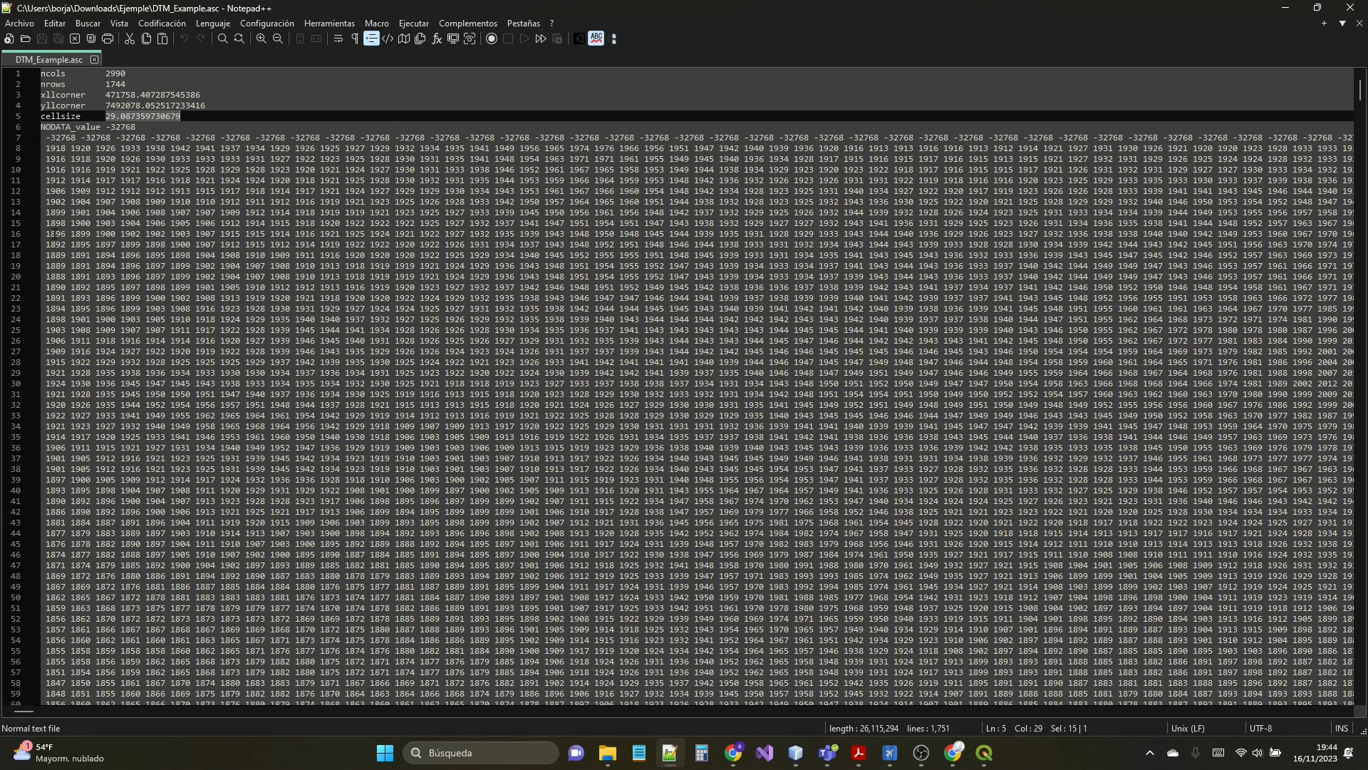
{"action": "left_click", "coordinate": [55, 24]}
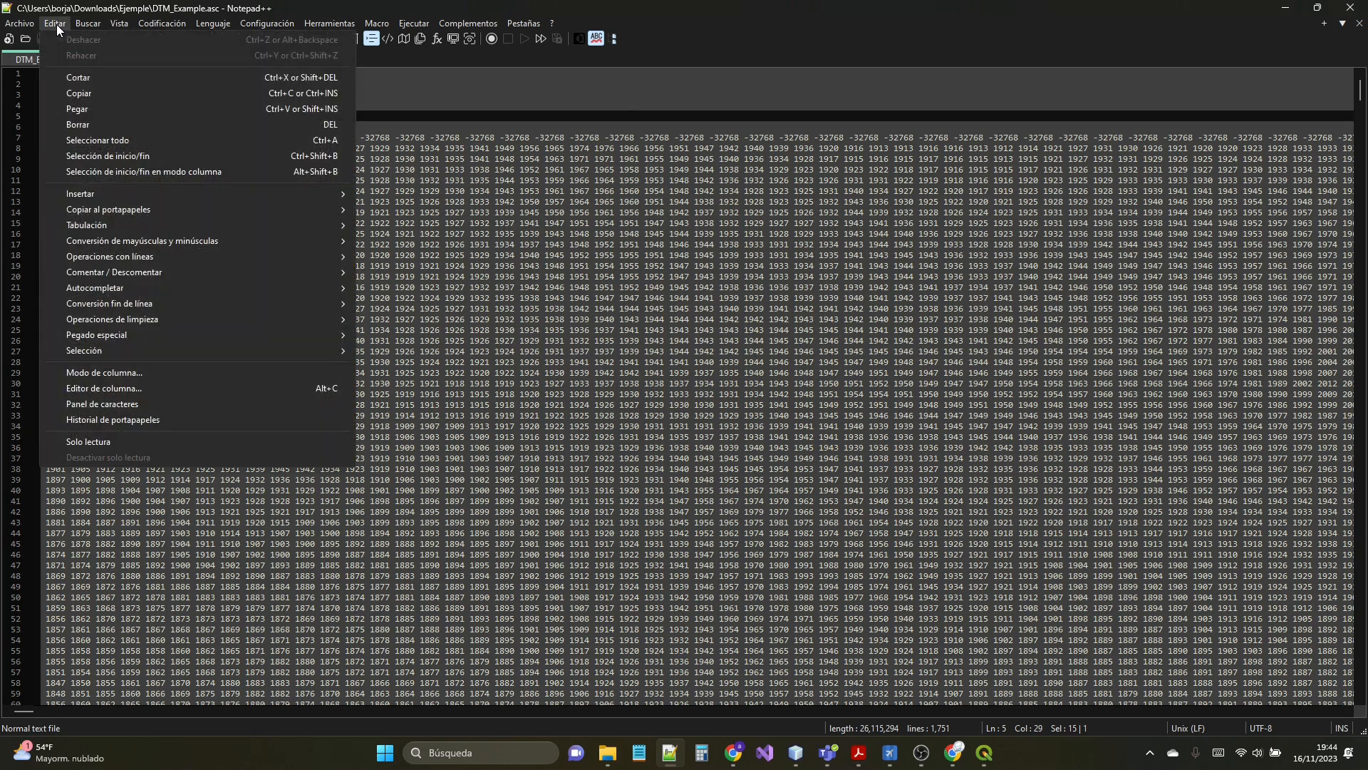
{"action": "mouse_move", "coordinate": [124, 322]}
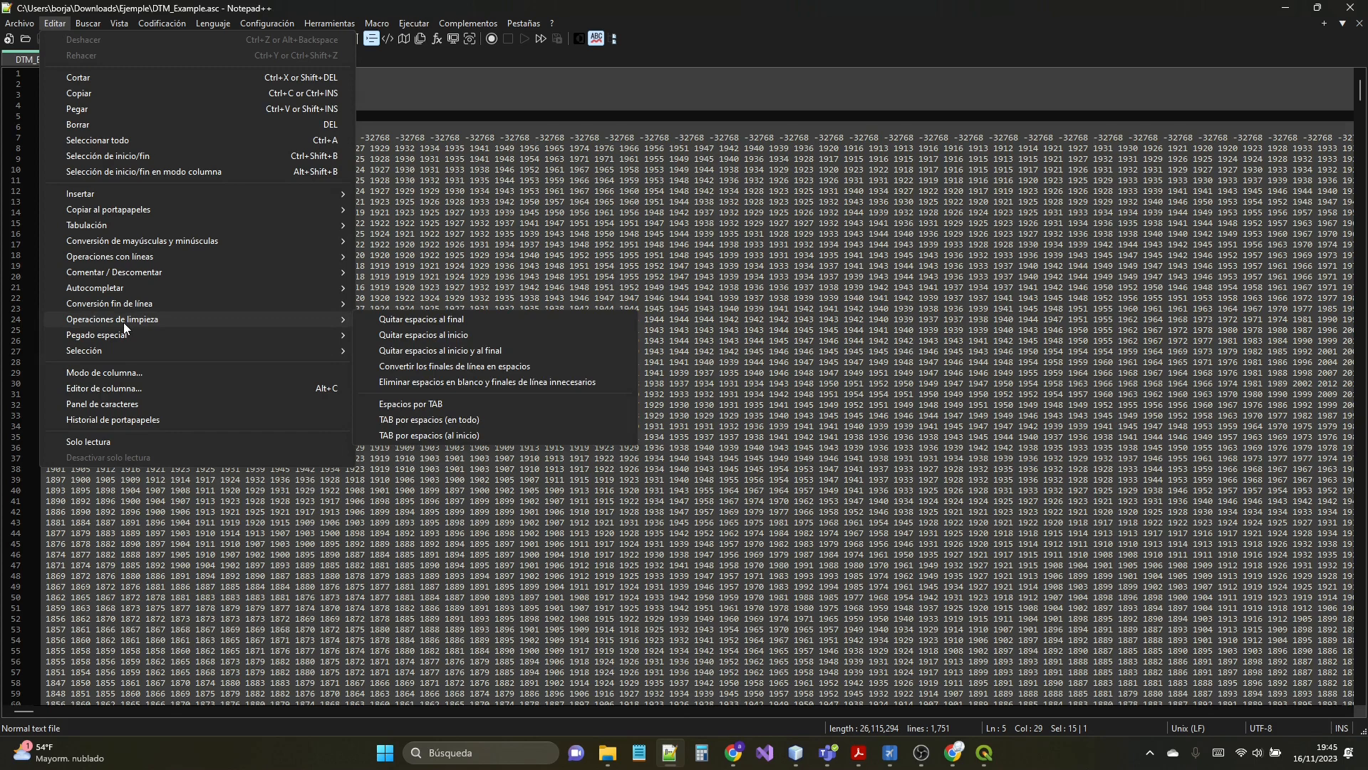
{"action": "left_click", "coordinate": [432, 335]}
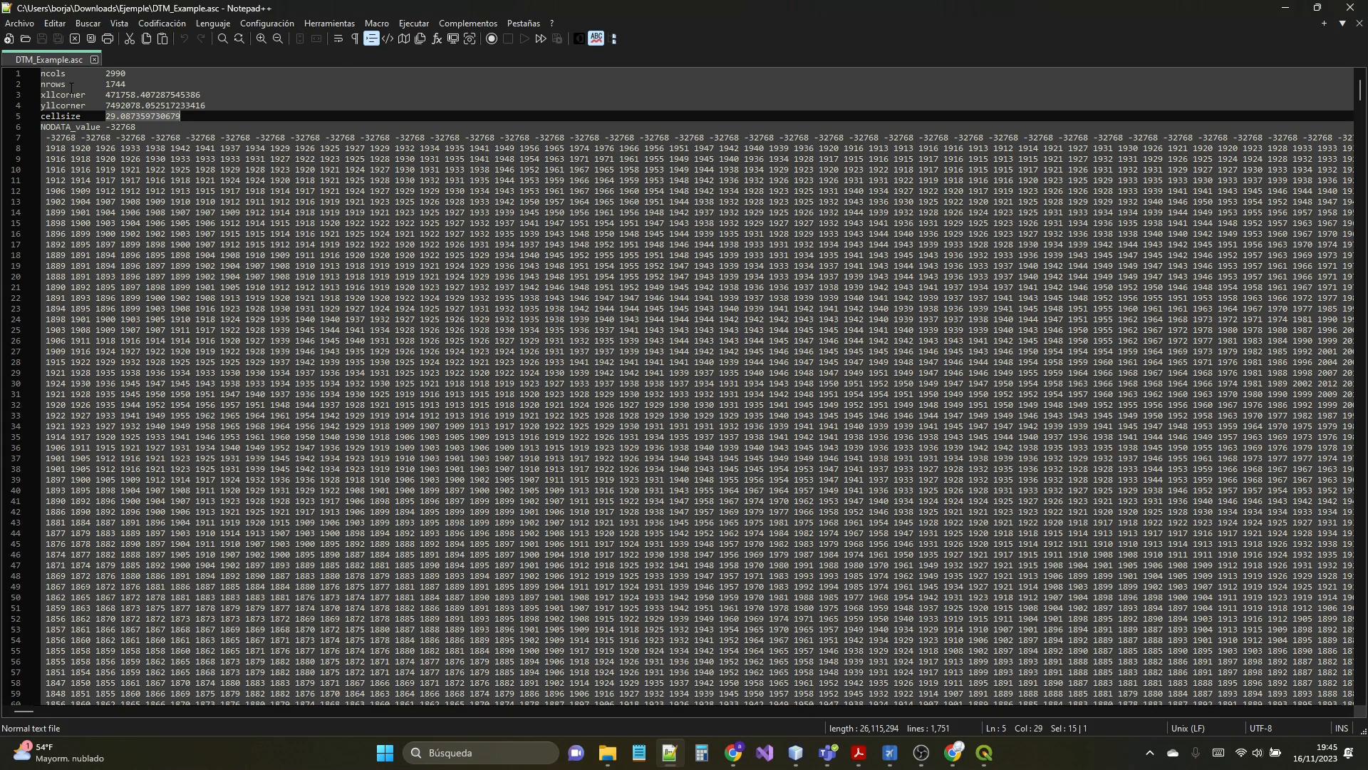
- Remove the leading spaces from all lines of DTM_Example.asc, check the elevation rows, and save the file
{"action": "left_click", "coordinate": [43, 136]}
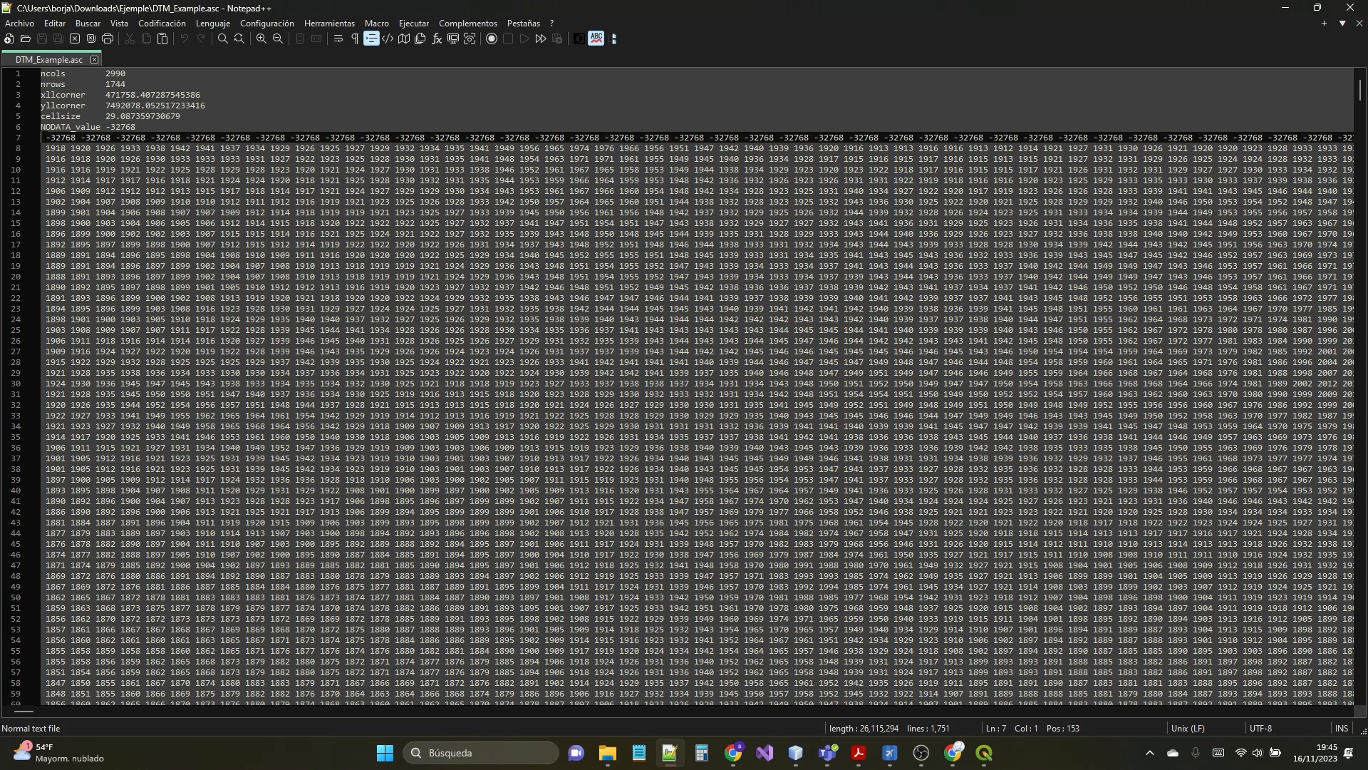
{"action": "left_click", "coordinate": [54, 24]}
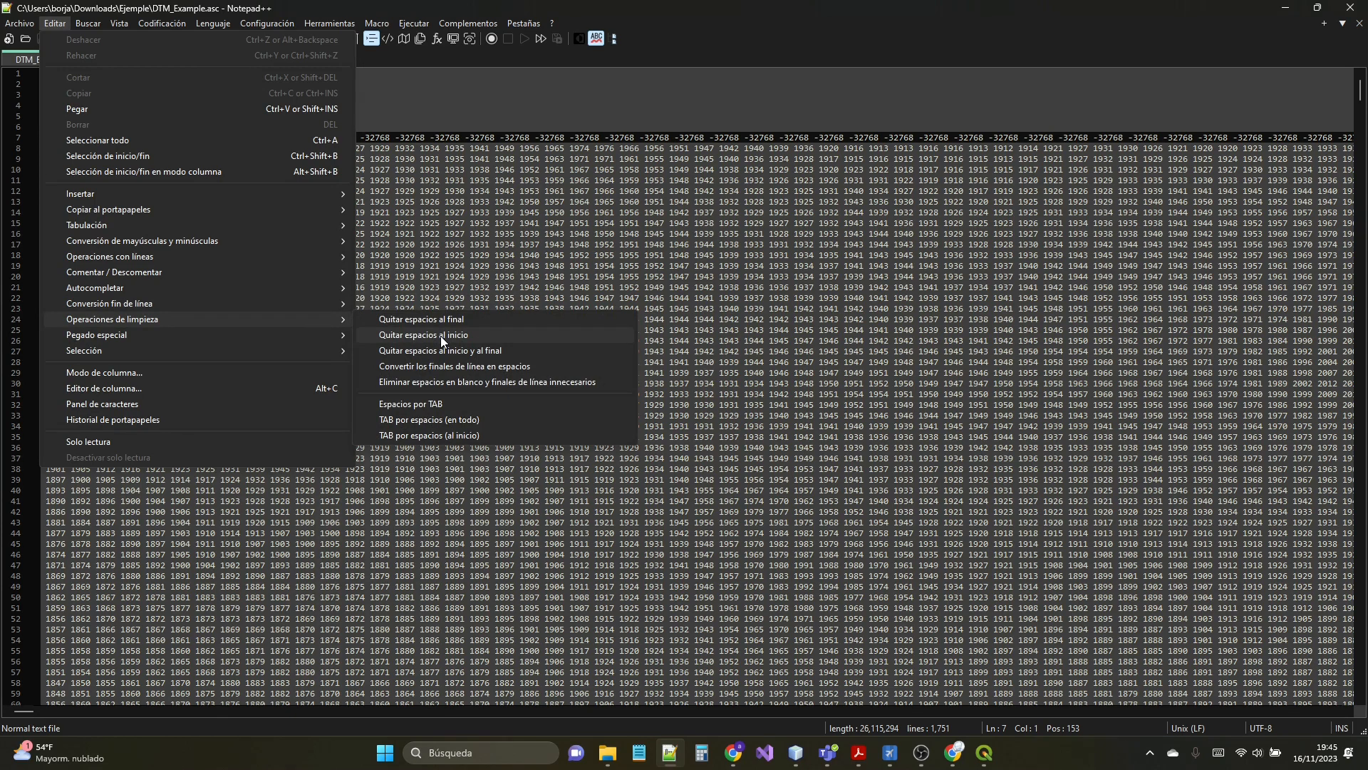
{"action": "left_click", "coordinate": [441, 335]}
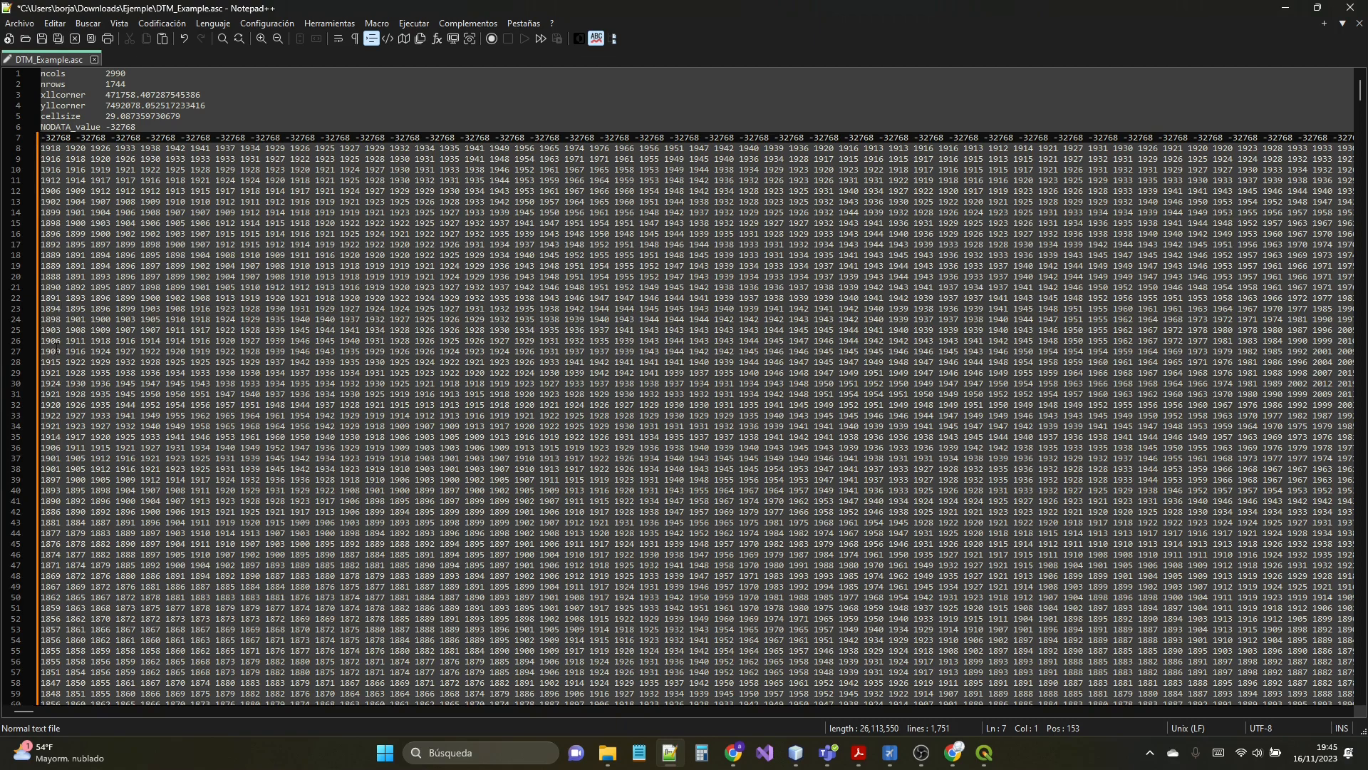
{"action": "scroll", "coordinate": [695, 389], "scroll_direction": "down", "scroll_amount": 14}
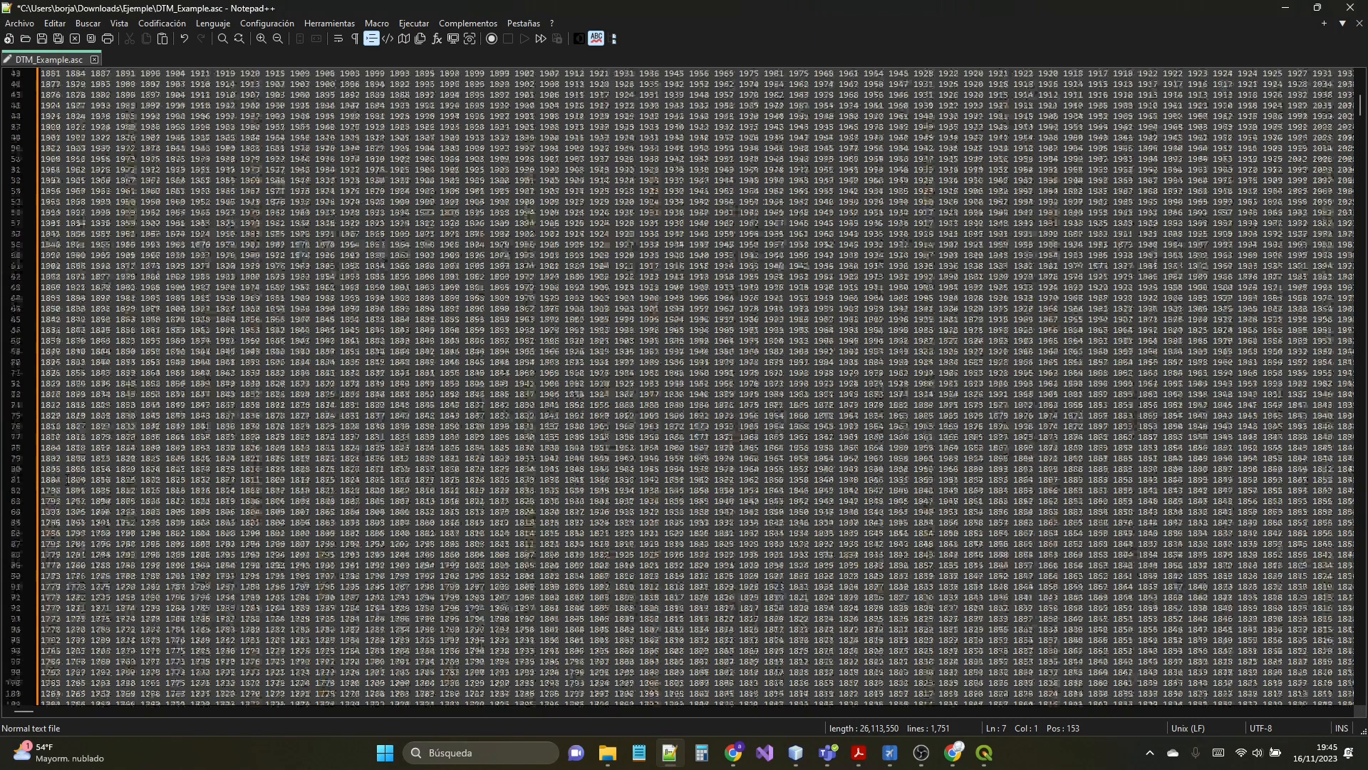
{"action": "scroll", "coordinate": [66, 479], "scroll_direction": "up", "scroll_amount": 14}
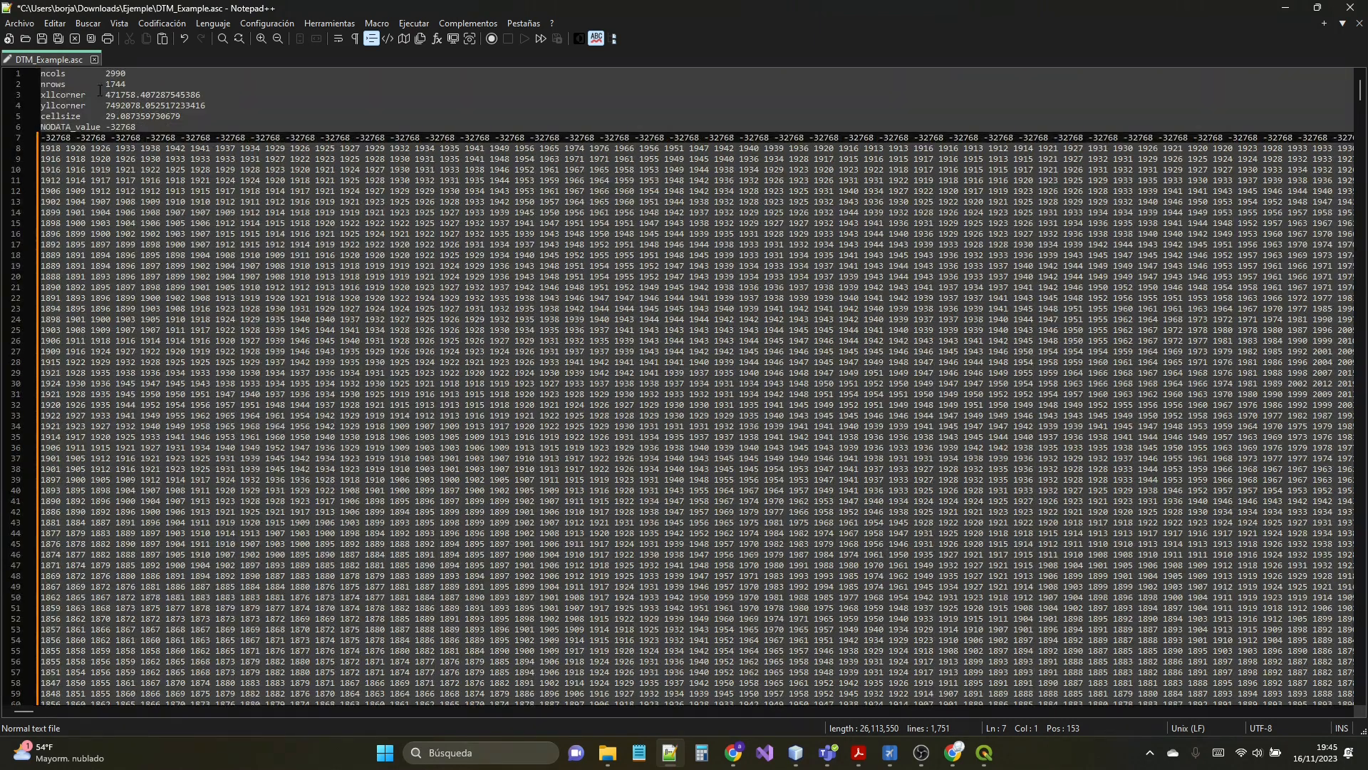
{"action": "left_click", "coordinate": [44, 37]}
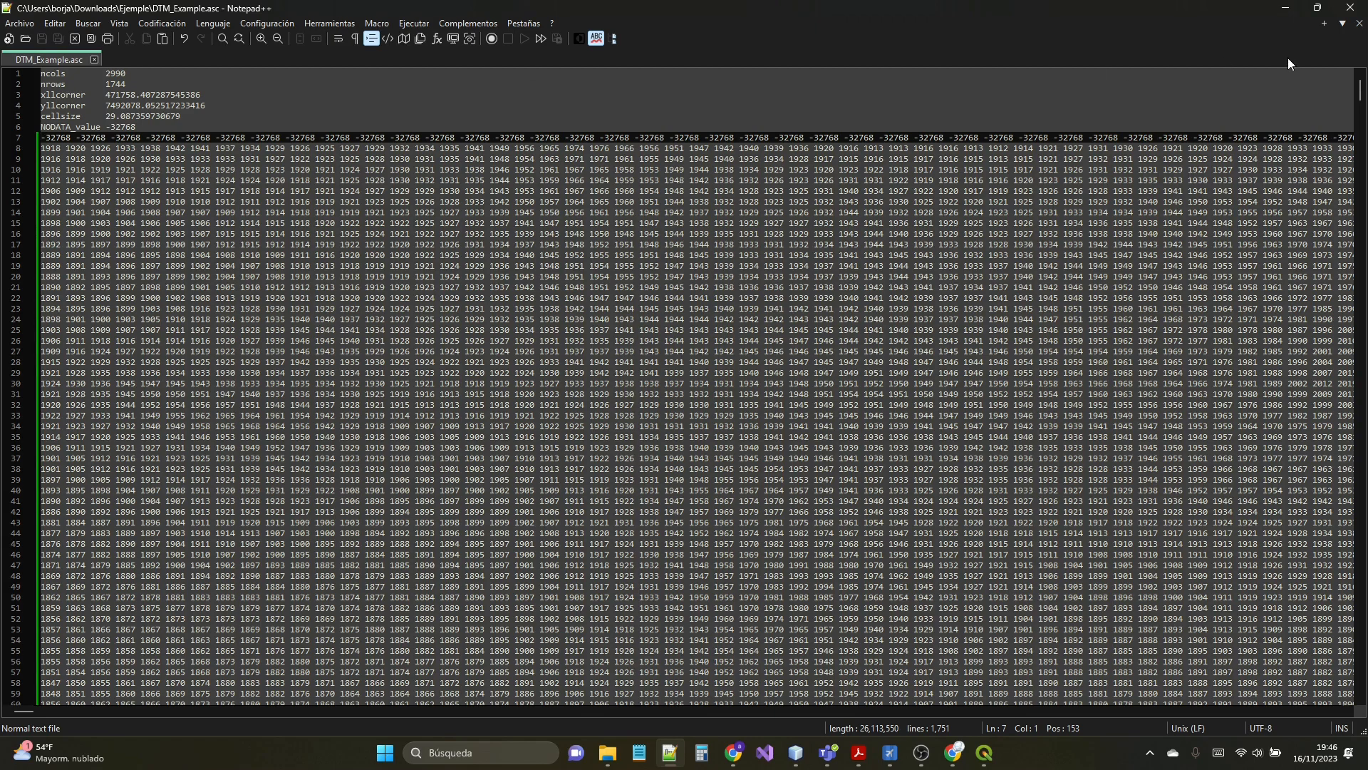
- Close Notepad++ and switch to the exampleAR drawing in AirNavCAD, framing the approach areas
{"action": "left_click", "coordinate": [1351, 9]}
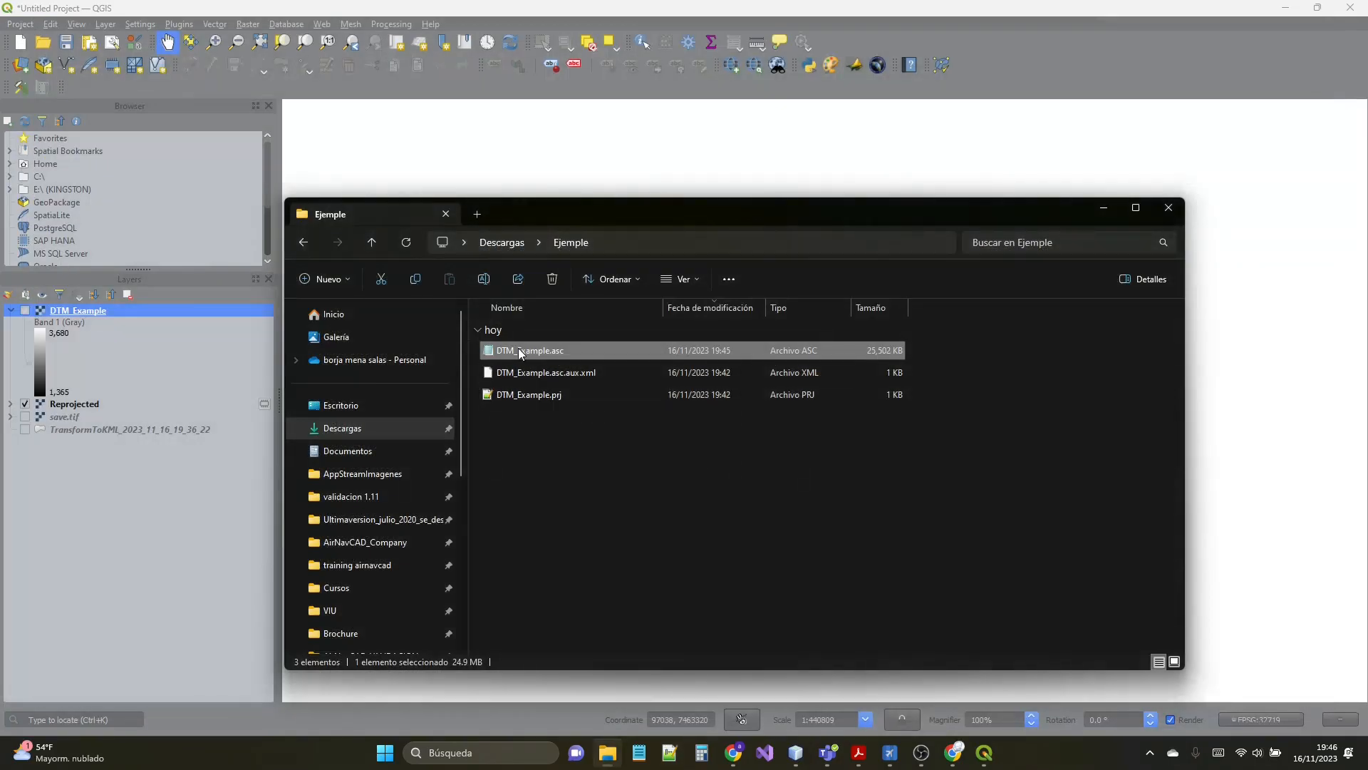
{"action": "left_click", "coordinate": [1103, 209]}
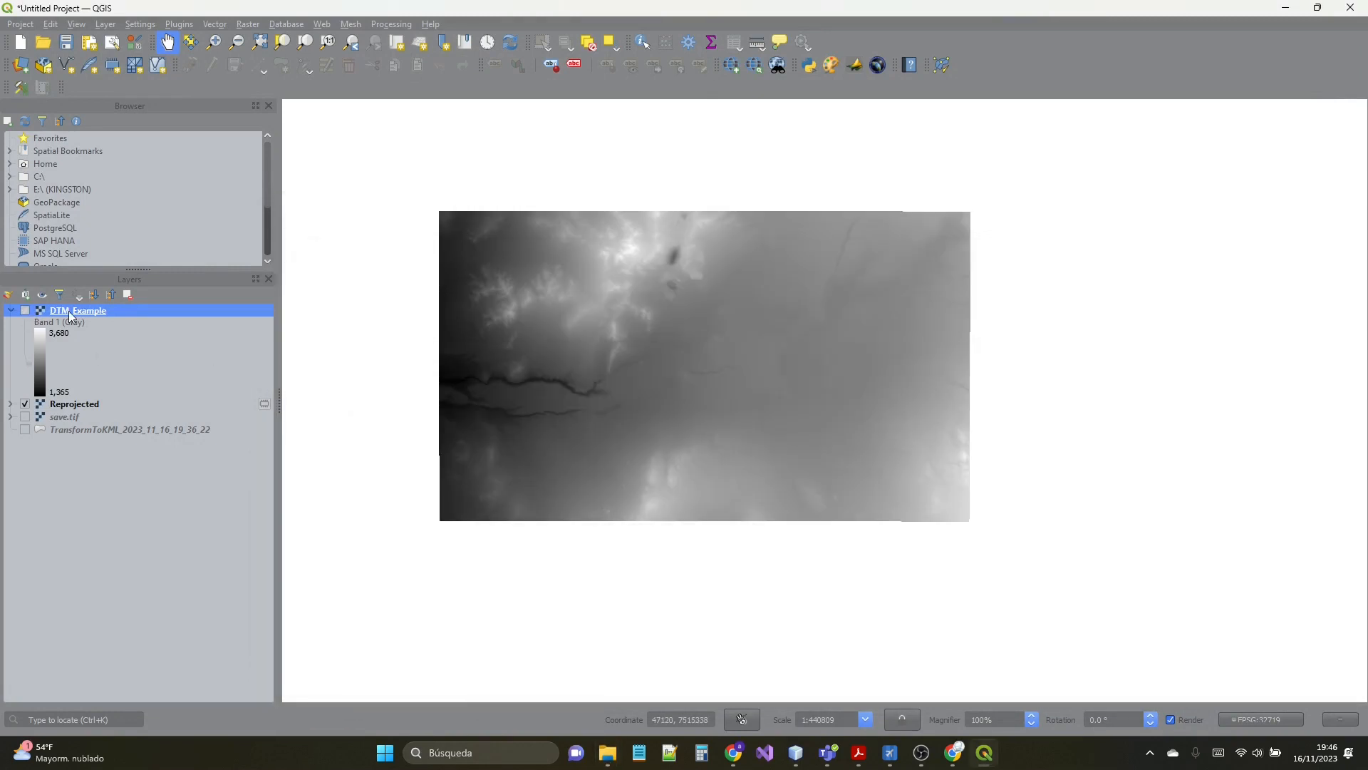
{"action": "mouse_move", "coordinate": [895, 758]}
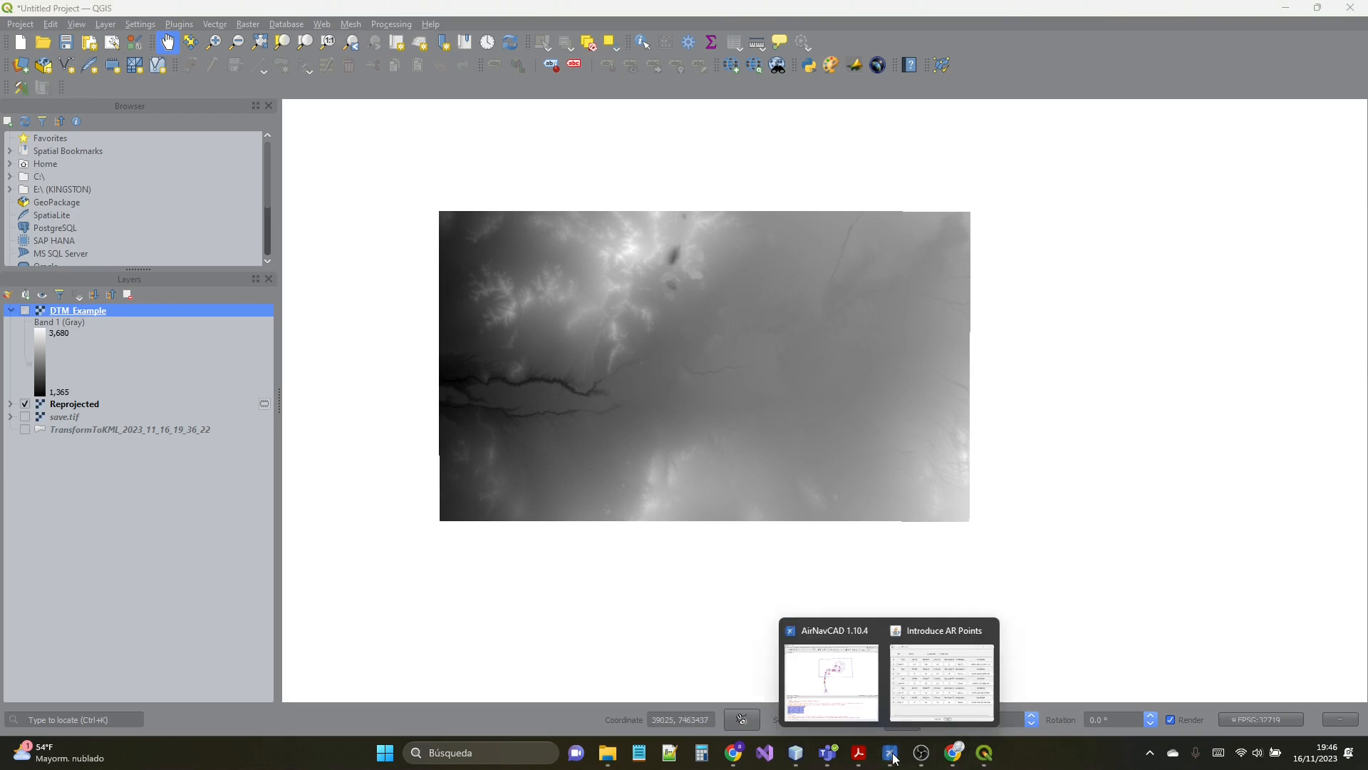
{"action": "left_click", "coordinate": [831, 680]}
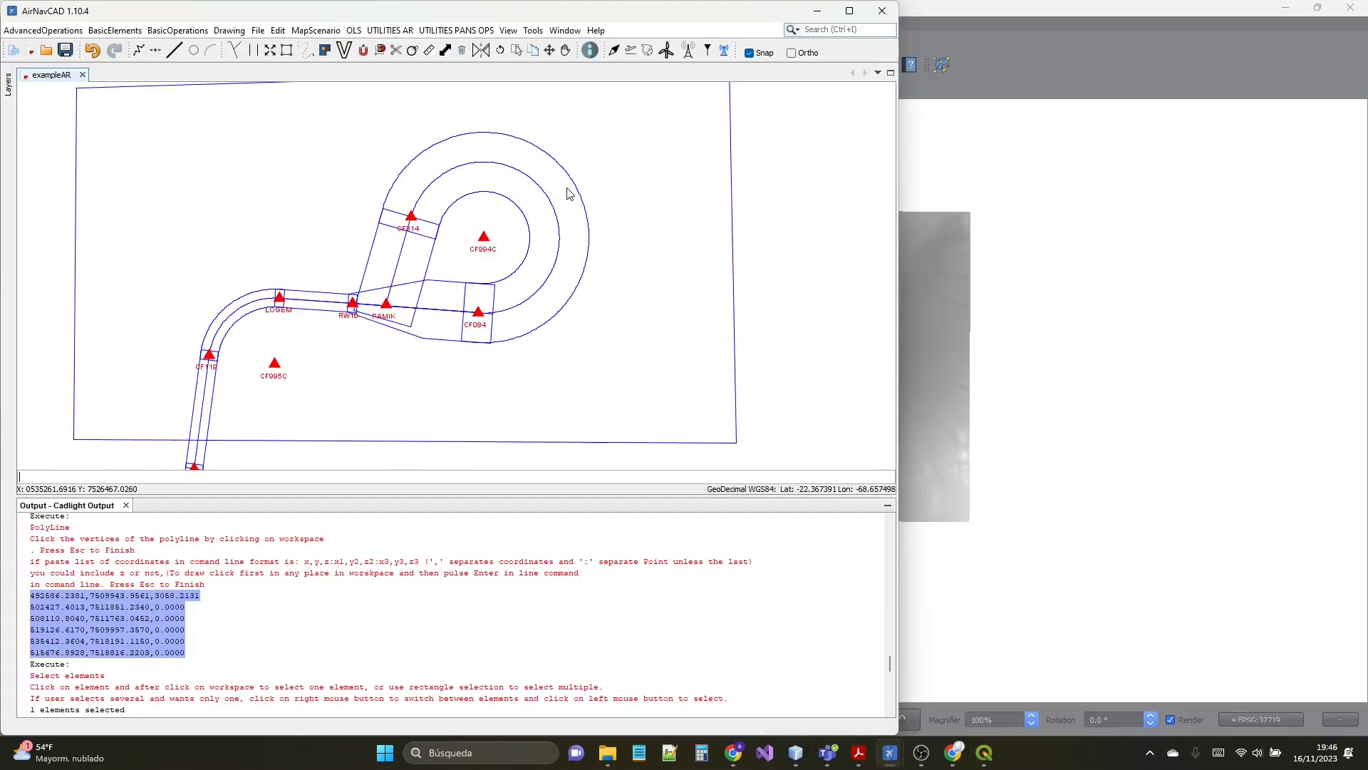
{"action": "scroll", "coordinate": [363, 291], "scroll_direction": "down", "scroll_amount": 2}
{"action": "scroll", "coordinate": [285, 324], "scroll_direction": "up", "scroll_amount": 2}
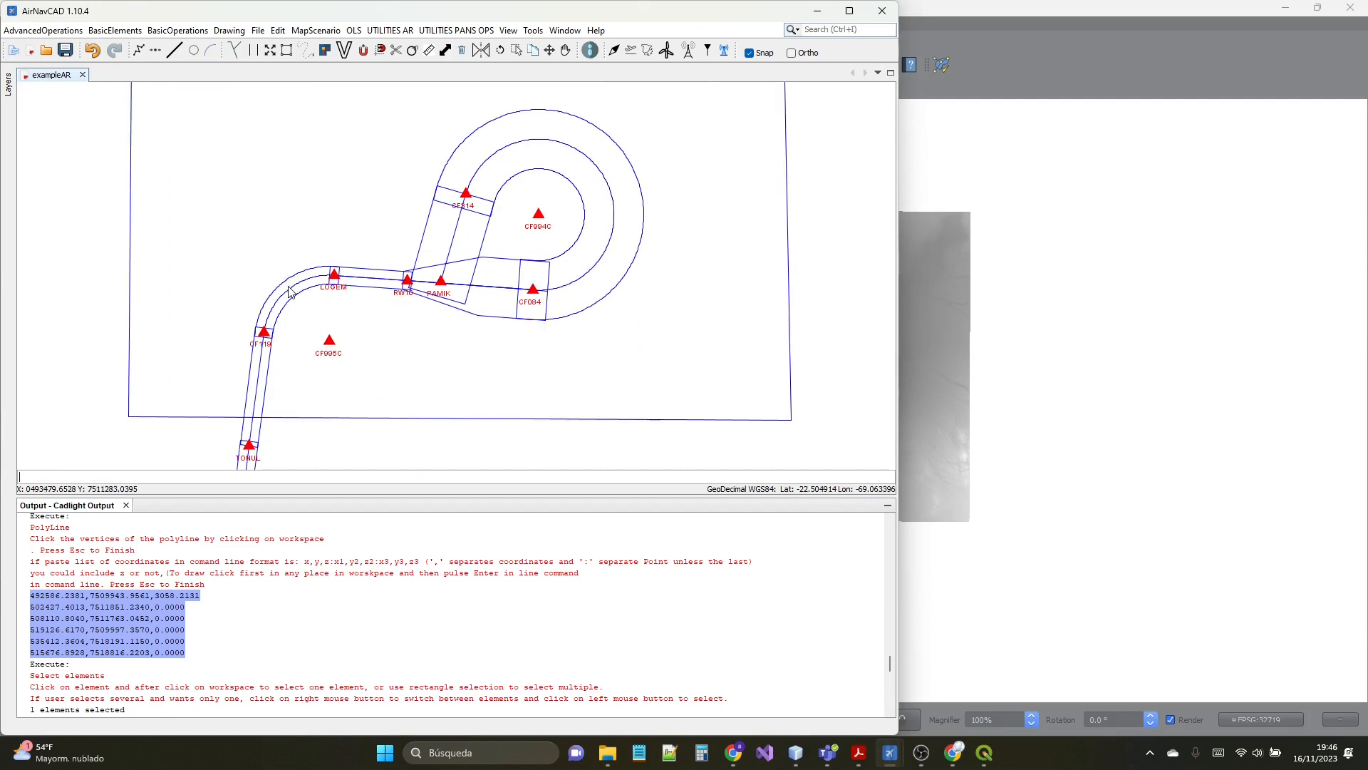
{"action": "scroll", "coordinate": [287, 299], "scroll_direction": "up", "scroll_amount": 2}
{"action": "scroll", "coordinate": [285, 313], "scroll_direction": "down", "scroll_amount": 2}
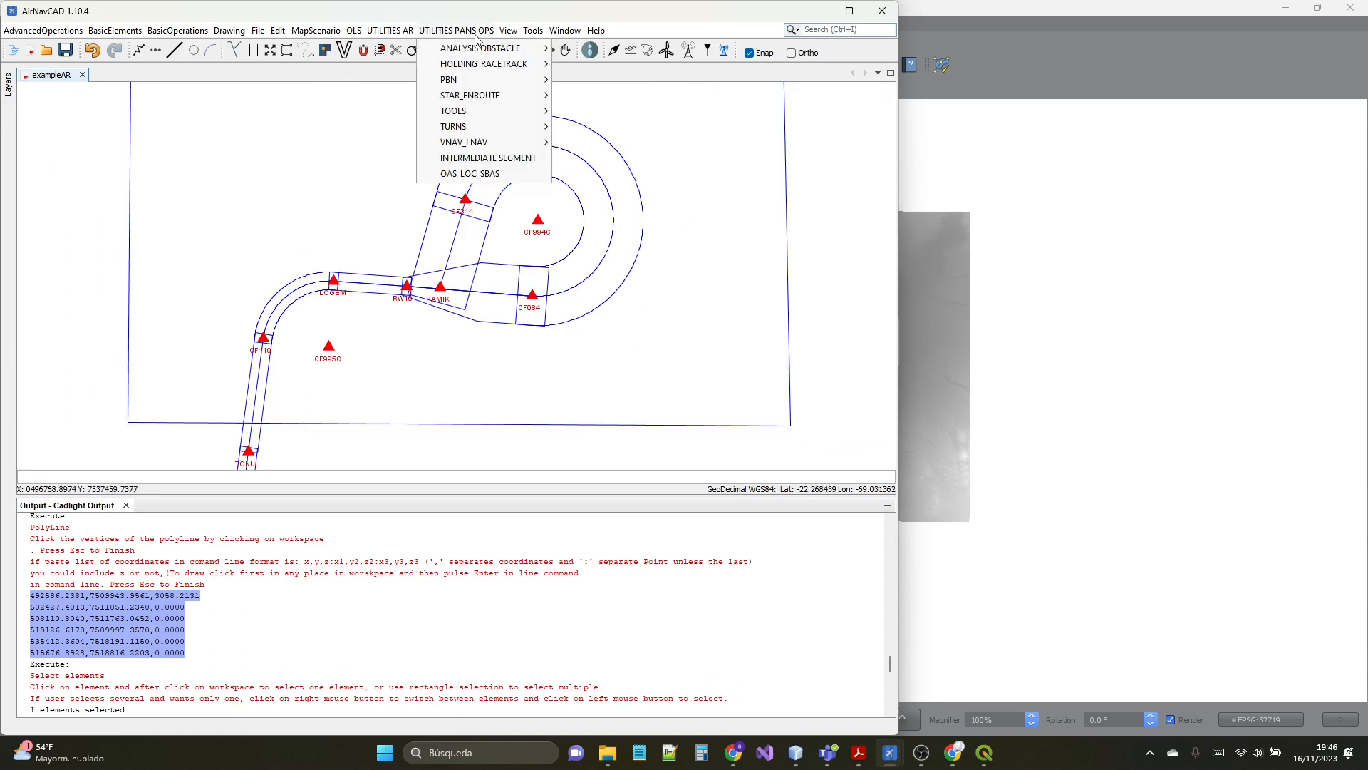
- Start a PANS OPS main areas obstacle analysis of type STAR-MSA-INITIAL-INTERMEDIATE-FINAL with an MOC of 984 ft and PBN areas enabled
{"action": "mouse_move", "coordinate": [478, 52]}
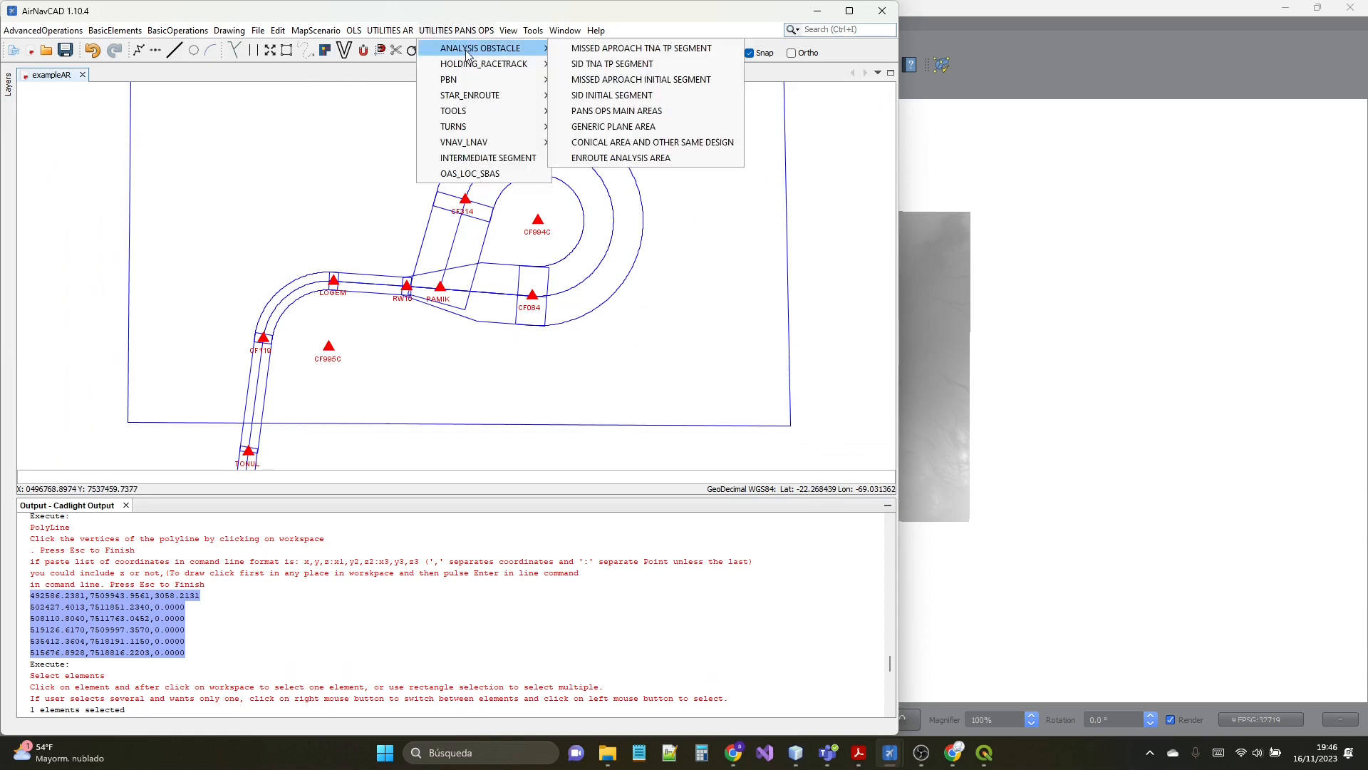
{"action": "left_click", "coordinate": [615, 114]}
{"action": "left_click", "coordinate": [486, 272]}
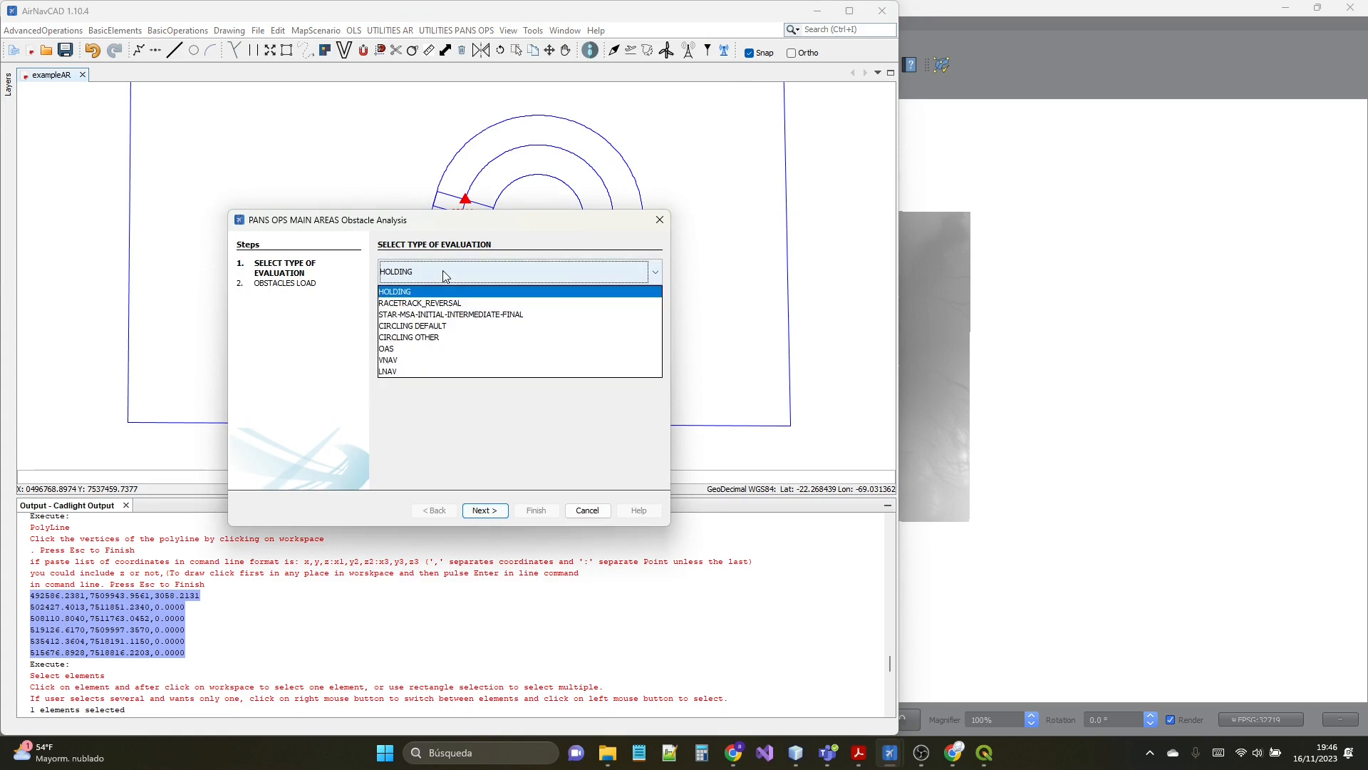
{"action": "left_click", "coordinate": [393, 315]}
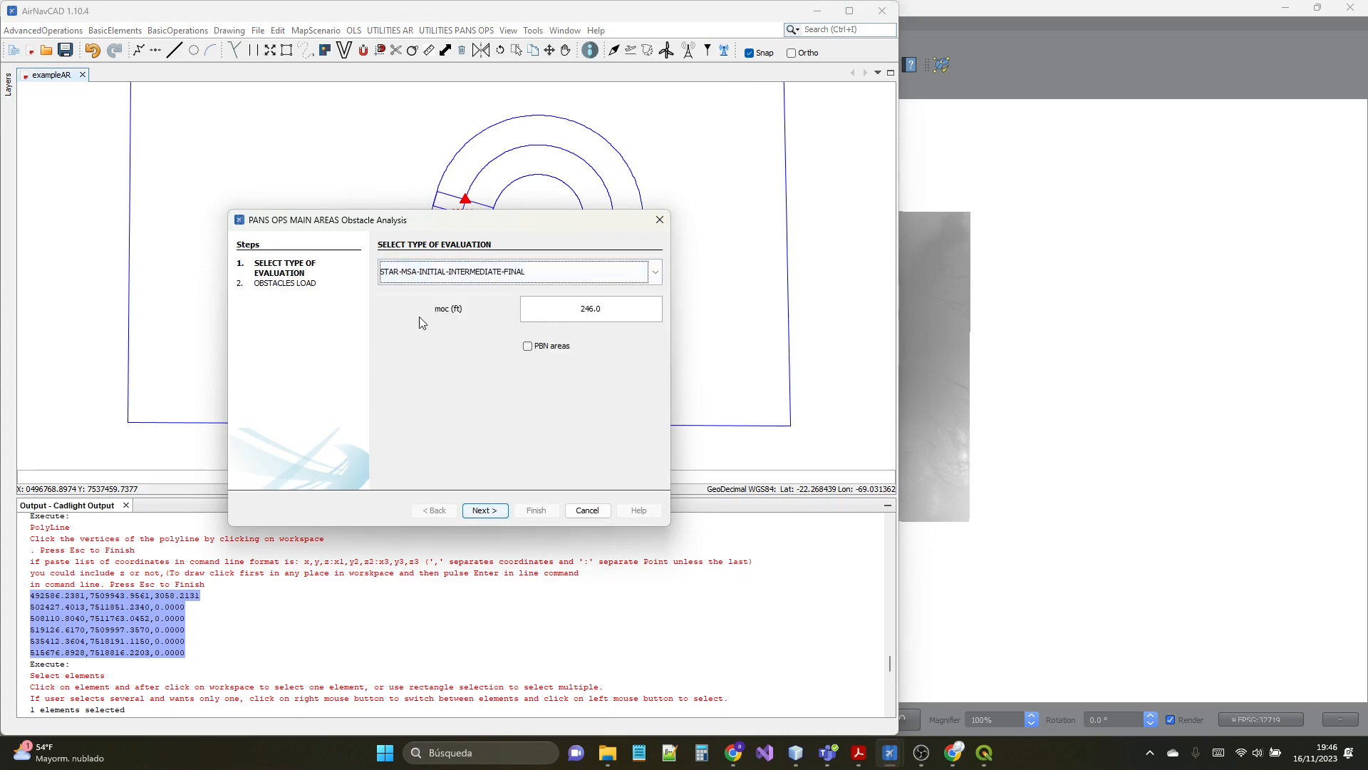
{"action": "left_click", "coordinate": [608, 313]}
{"action": "double_click", "coordinate": [614, 308]}
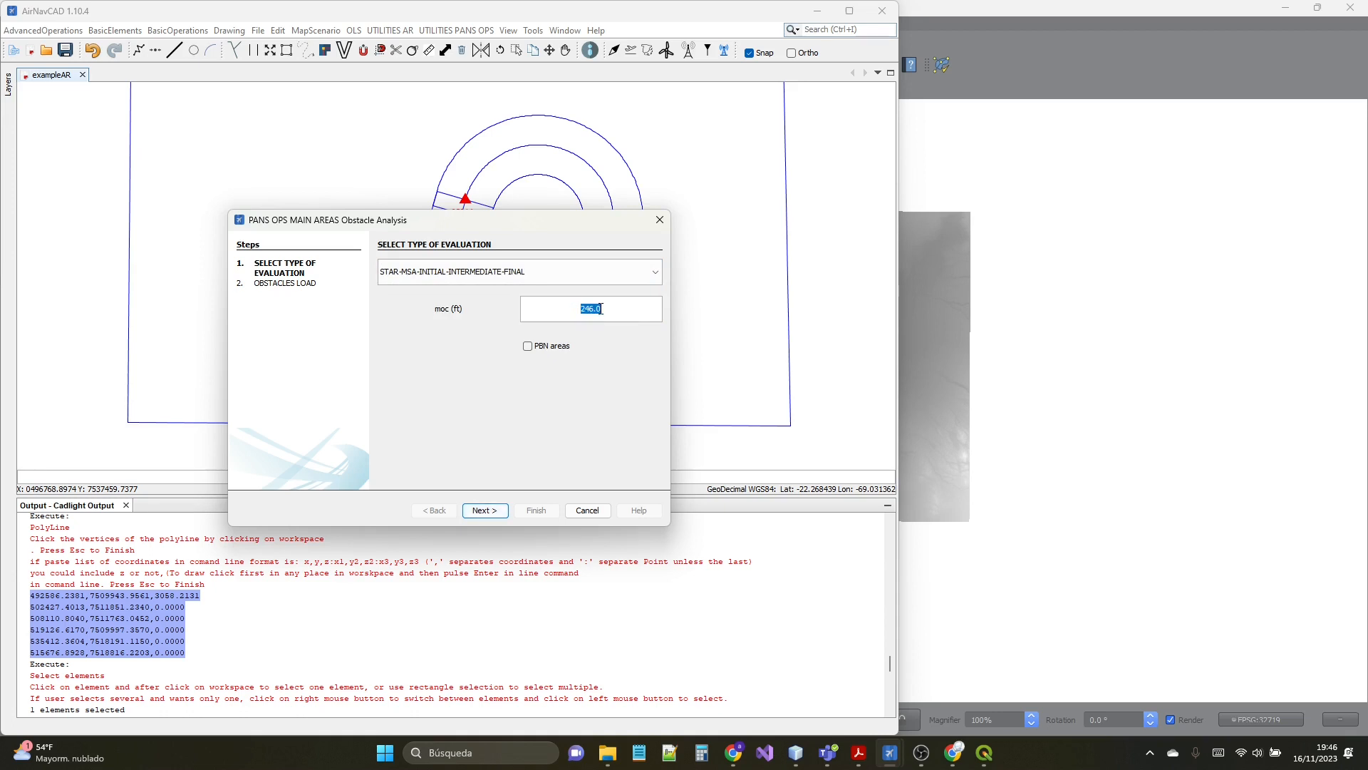
{"action": "type", "text": "984"}
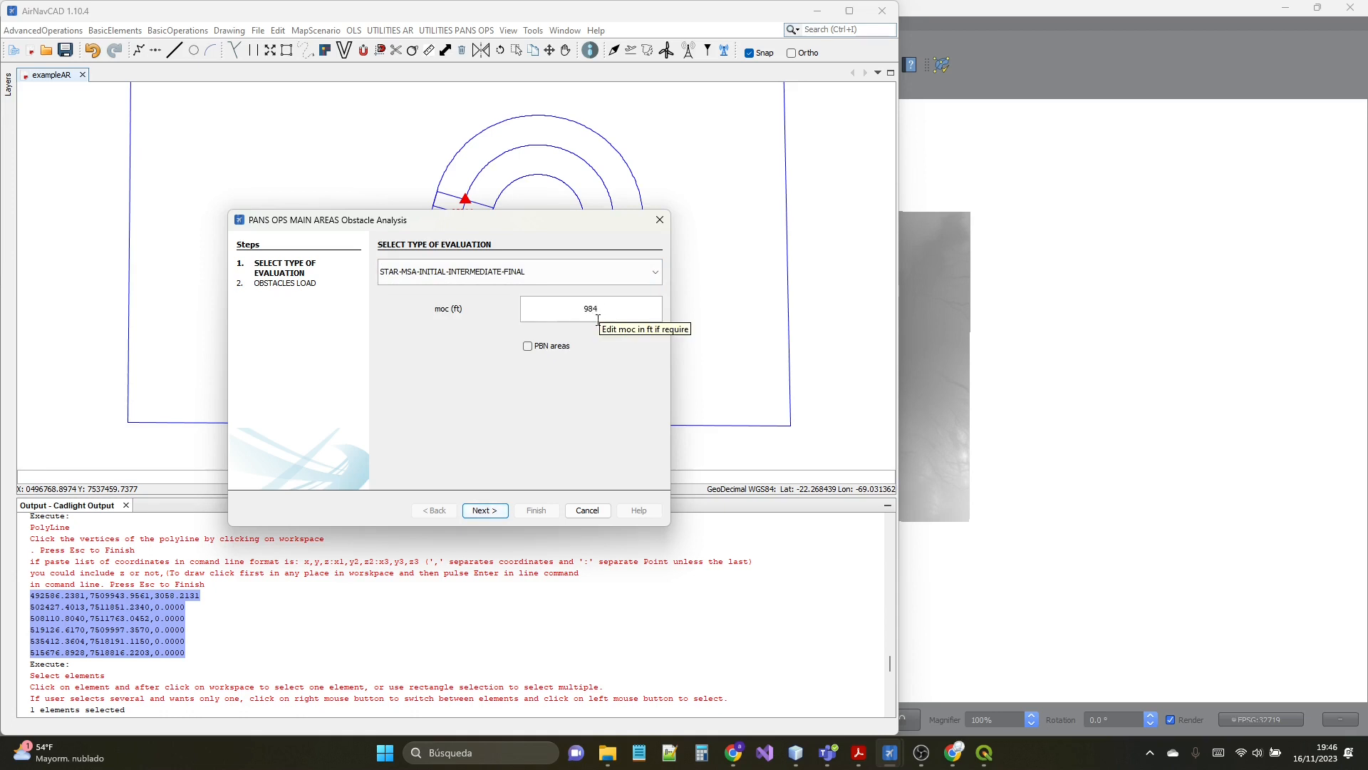
{"action": "left_click", "coordinate": [564, 352]}
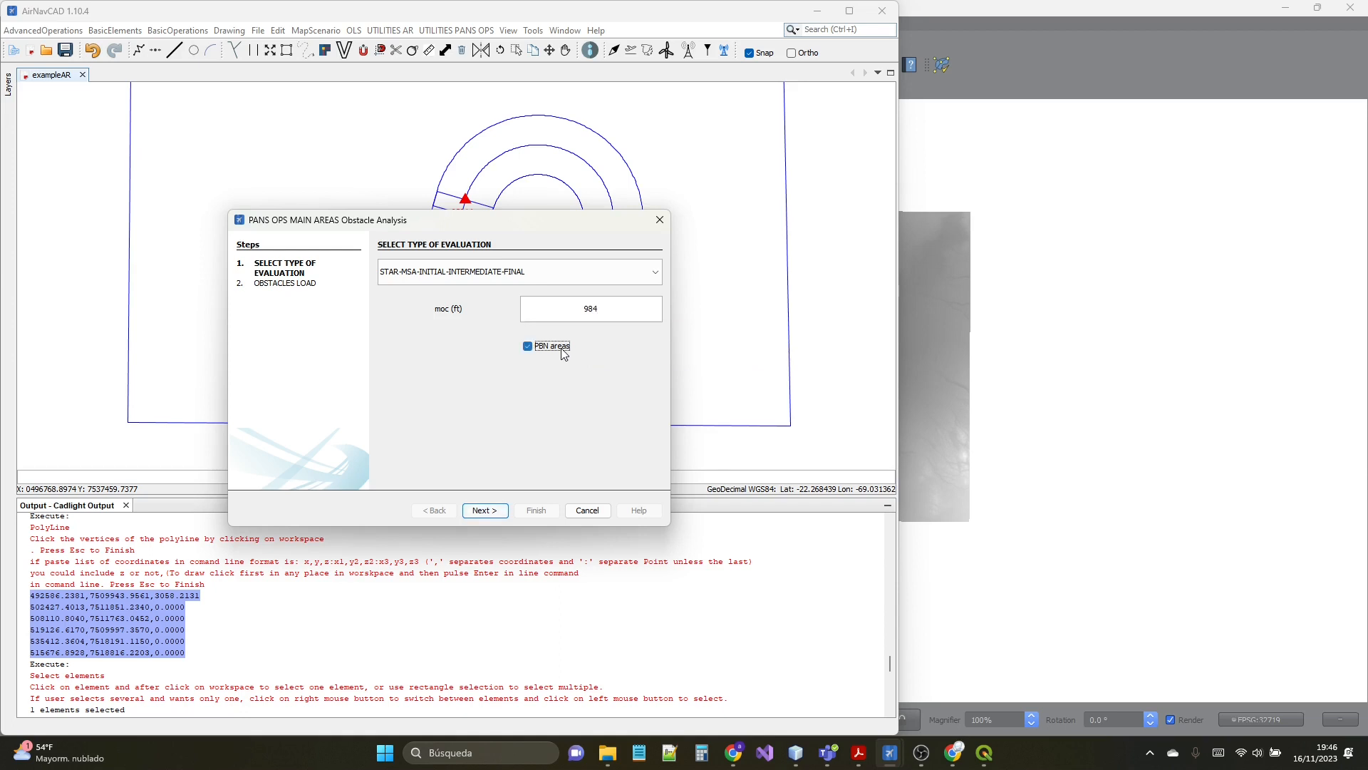
{"action": "left_click", "coordinate": [485, 510]}
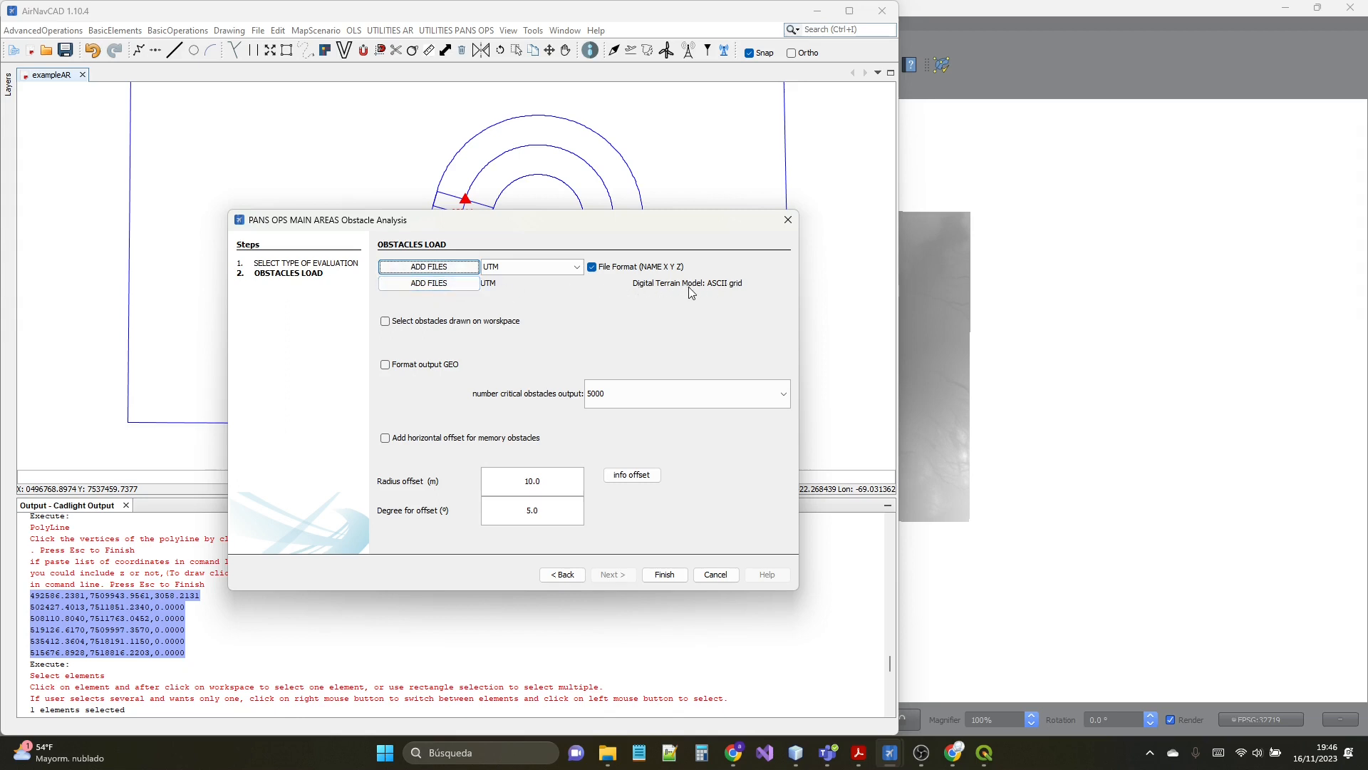
- Load DTM_Example.asc from the Ejemple folder in Descargas as the ASCII grid digital terrain model
{"action": "left_click", "coordinate": [447, 285]}
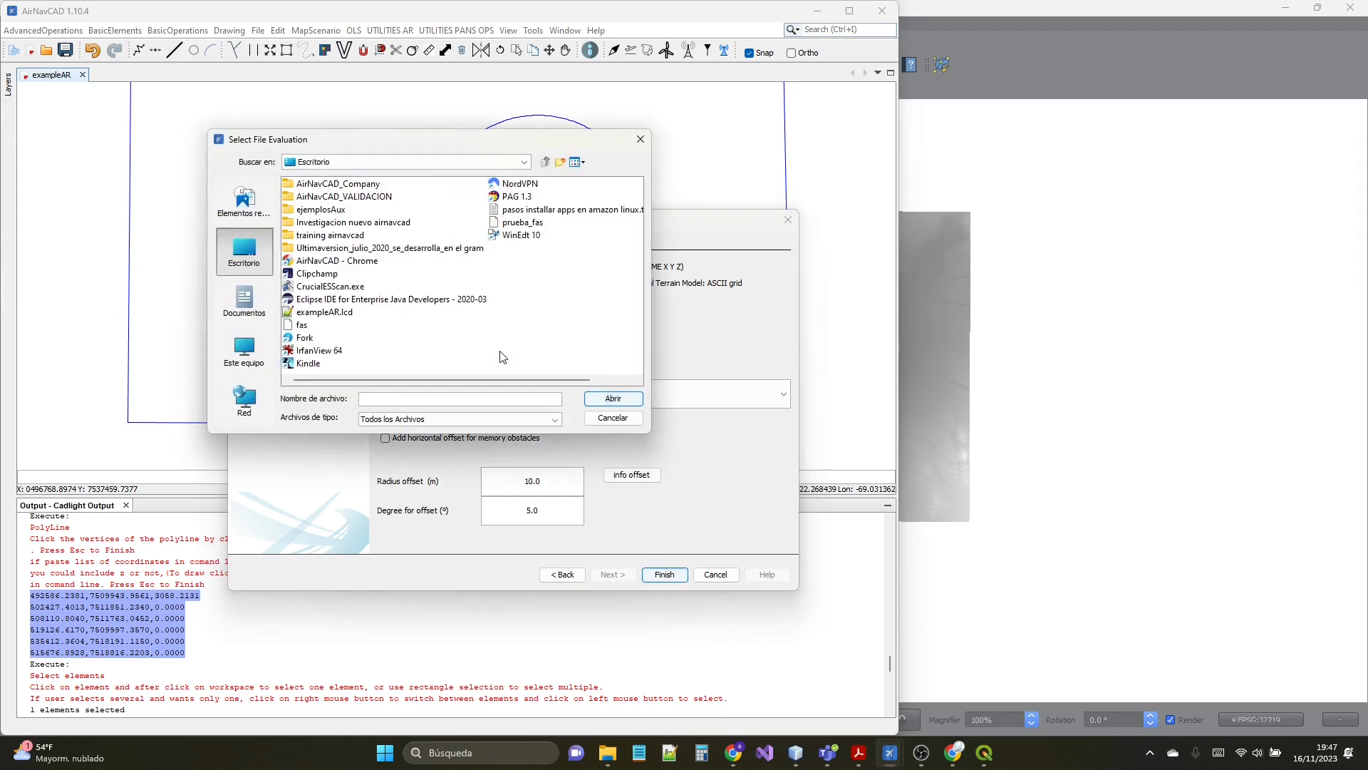
{"action": "left_click", "coordinate": [249, 307]}
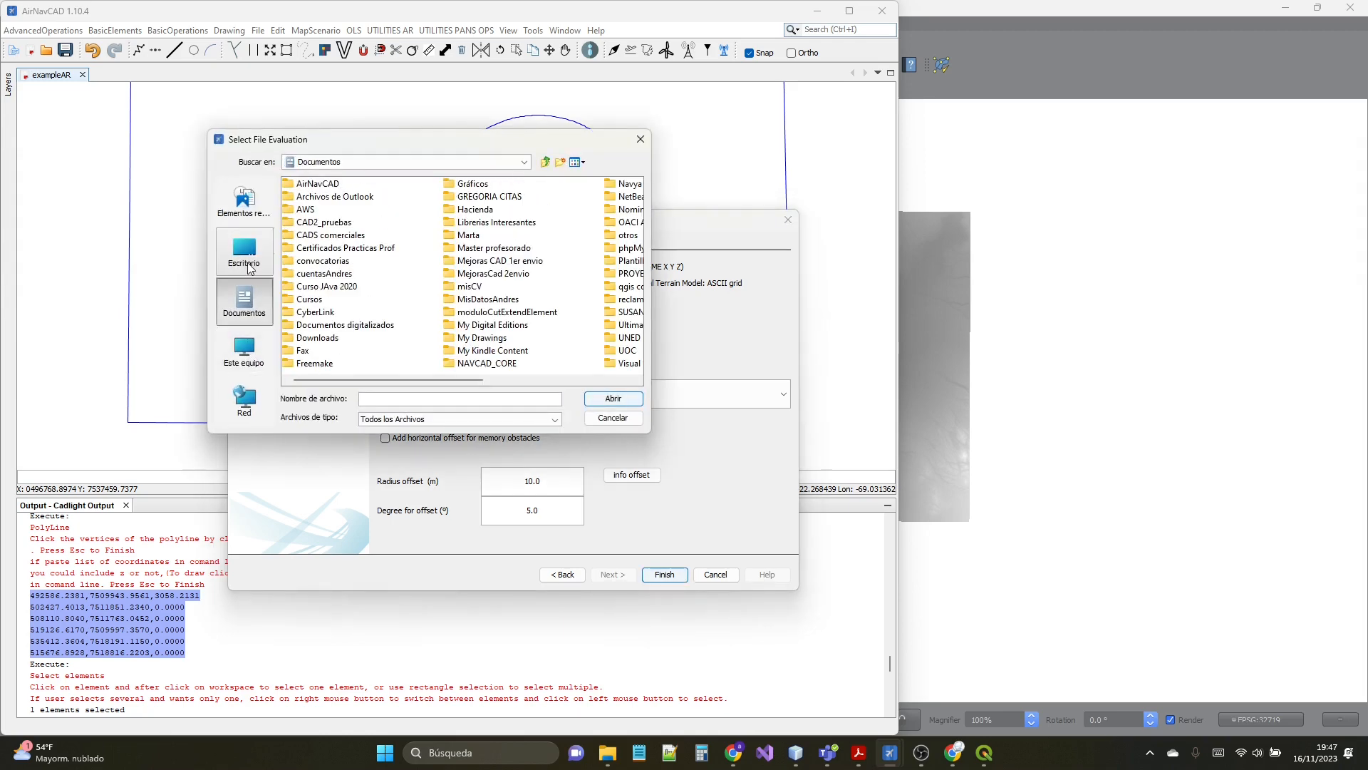
{"action": "left_click", "coordinate": [244, 256]}
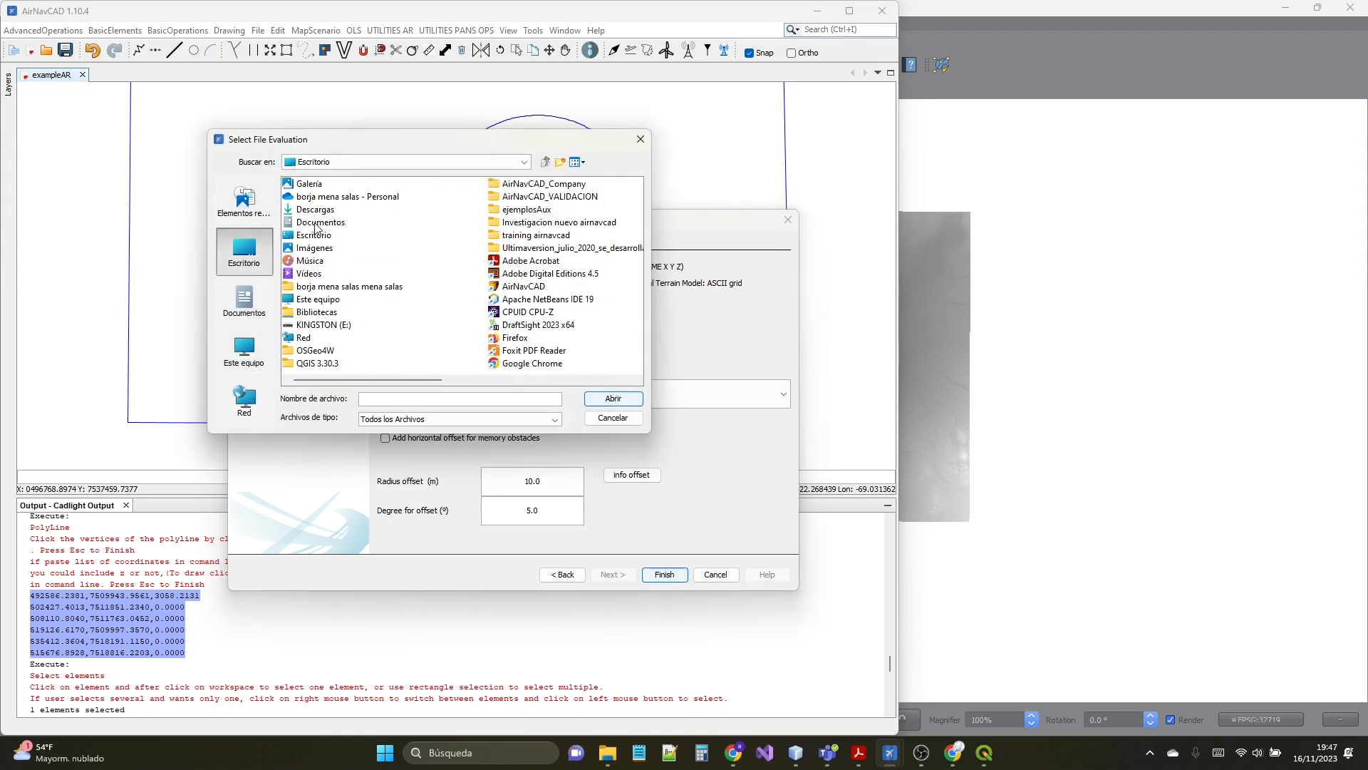
{"action": "double_click", "coordinate": [315, 209]}
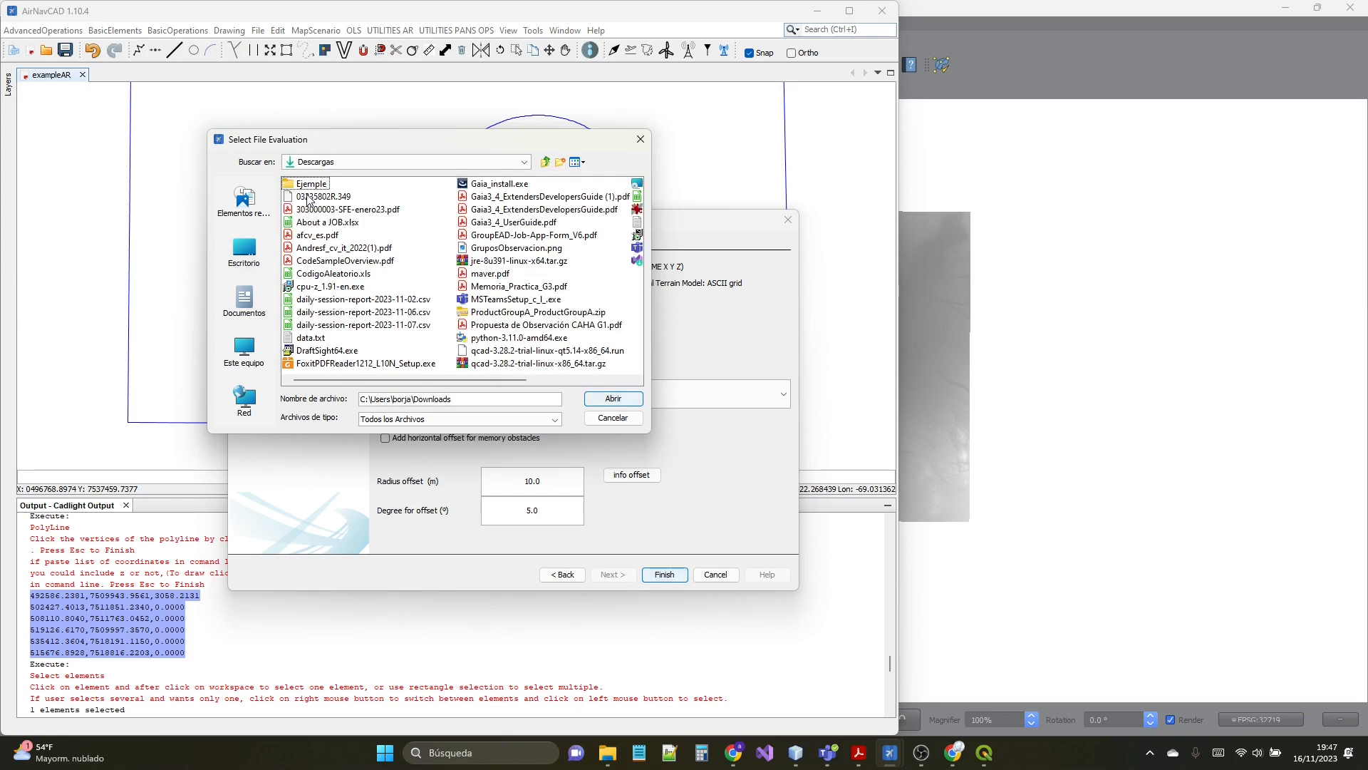
{"action": "double_click", "coordinate": [308, 185]}
{"action": "left_click", "coordinate": [307, 185]}
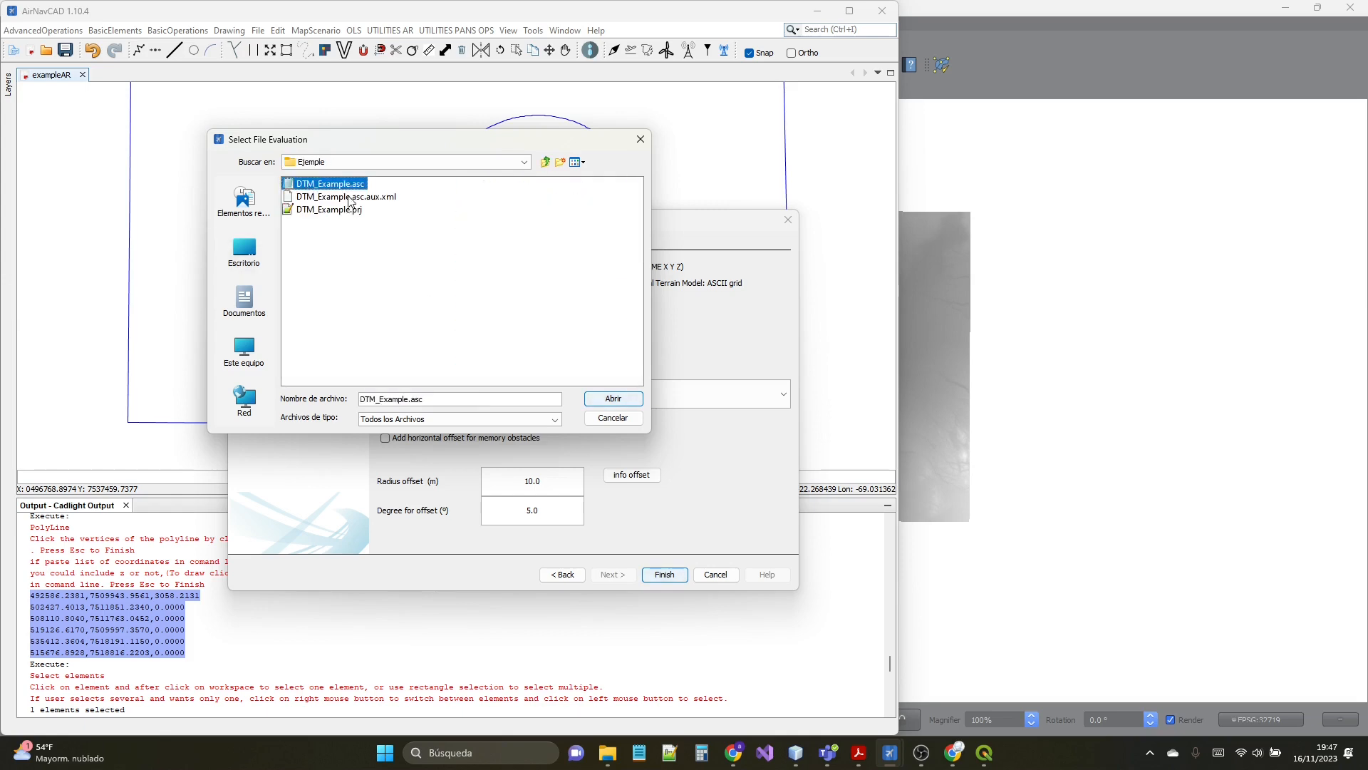
{"action": "left_click", "coordinate": [612, 399]}
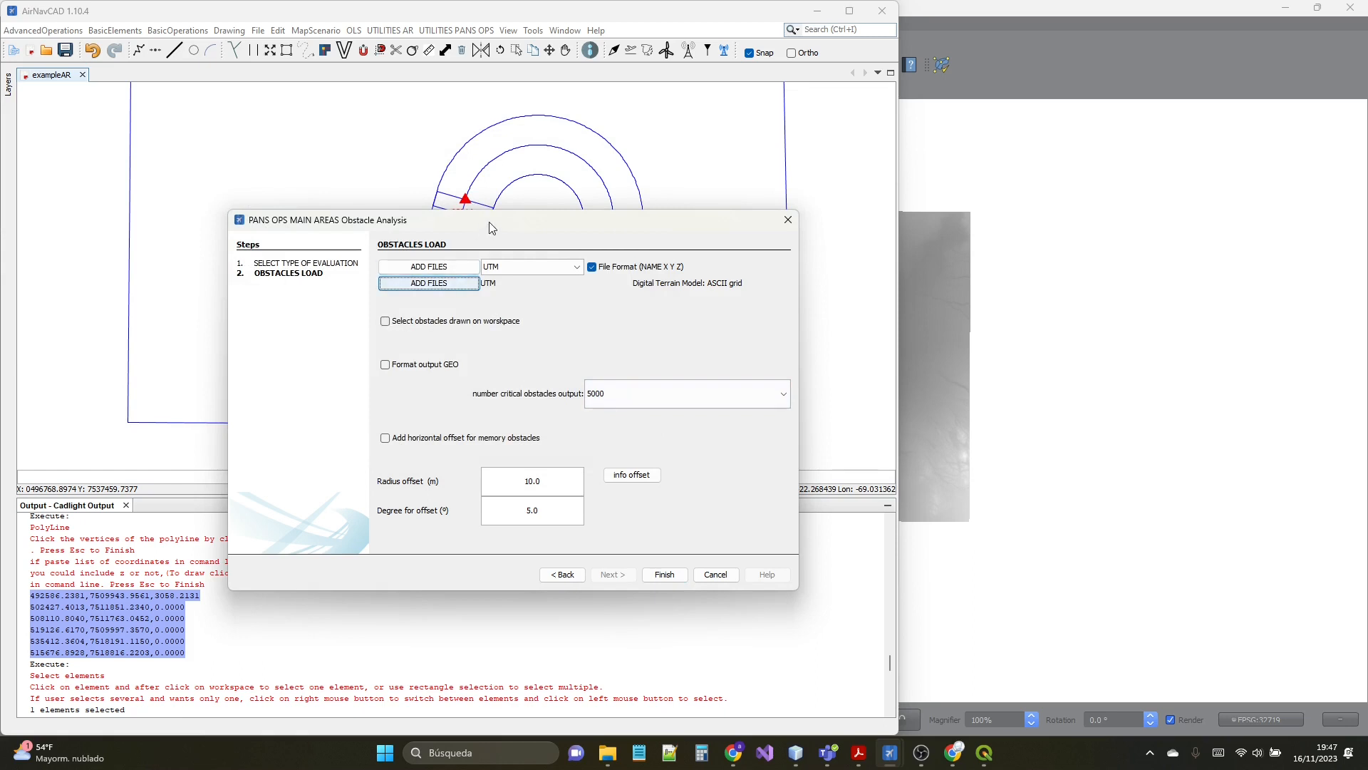
- Complete the obstacle load setup with the NAME X Y Z file format and launch the evaluation
{"action": "mouse_move", "coordinate": [490, 222]}
{"action": "left_mouse_down"}
{"action": "mouse_move", "coordinate": [476, 429]}
{"action": "mouse_move", "coordinate": [537, 350]}
{"action": "mouse_move", "coordinate": [531, 236]}
{"action": "mouse_move", "coordinate": [531, 264]}
{"action": "left_mouse_up"}
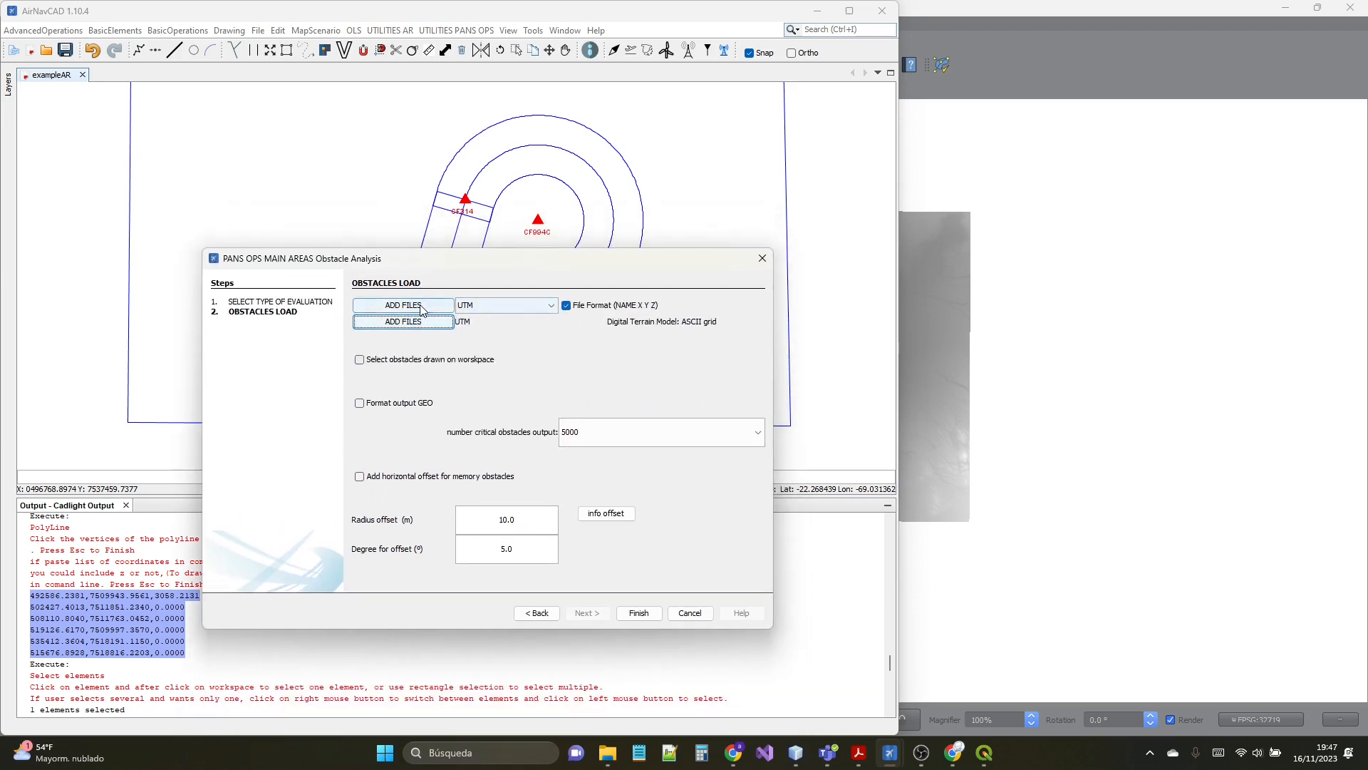
{"action": "left_click", "coordinate": [580, 306]}
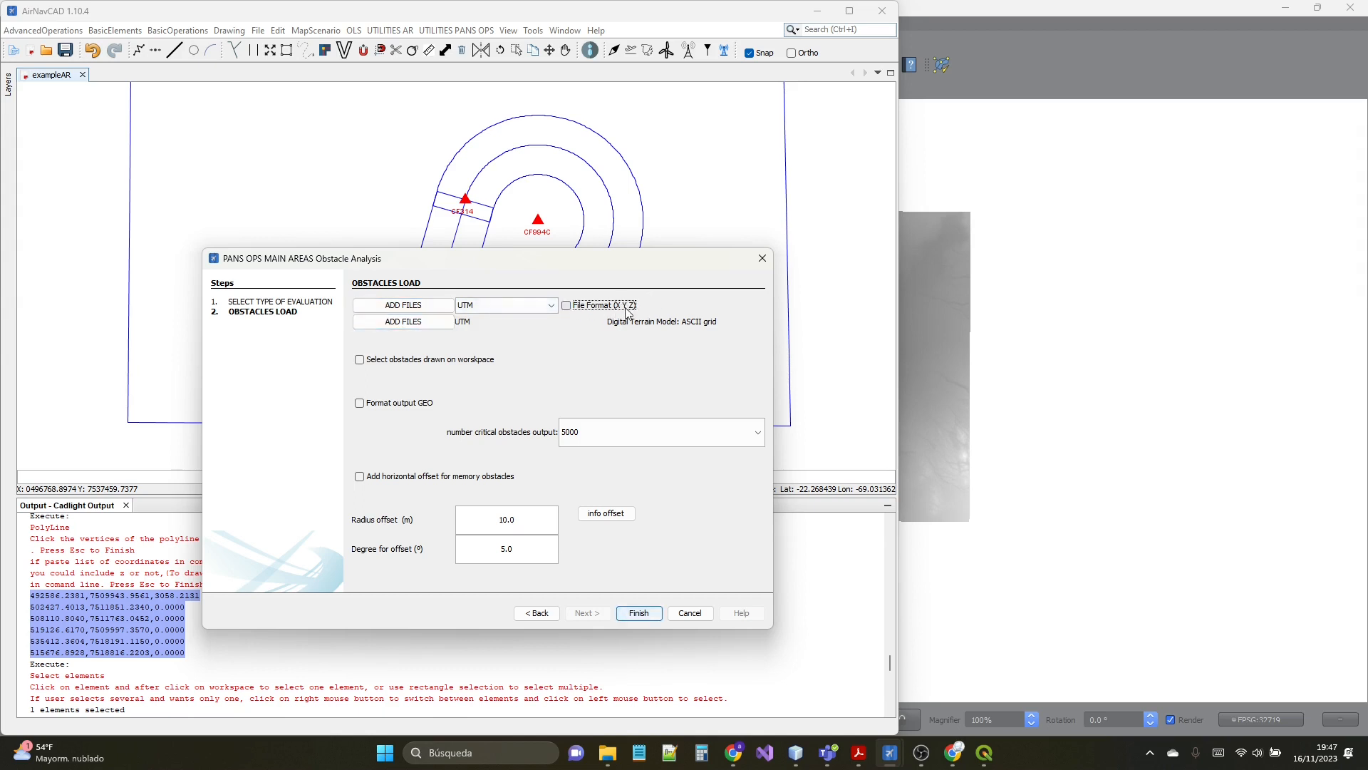
{"action": "left_click", "coordinate": [581, 307]}
{"action": "left_click", "coordinate": [643, 617]}
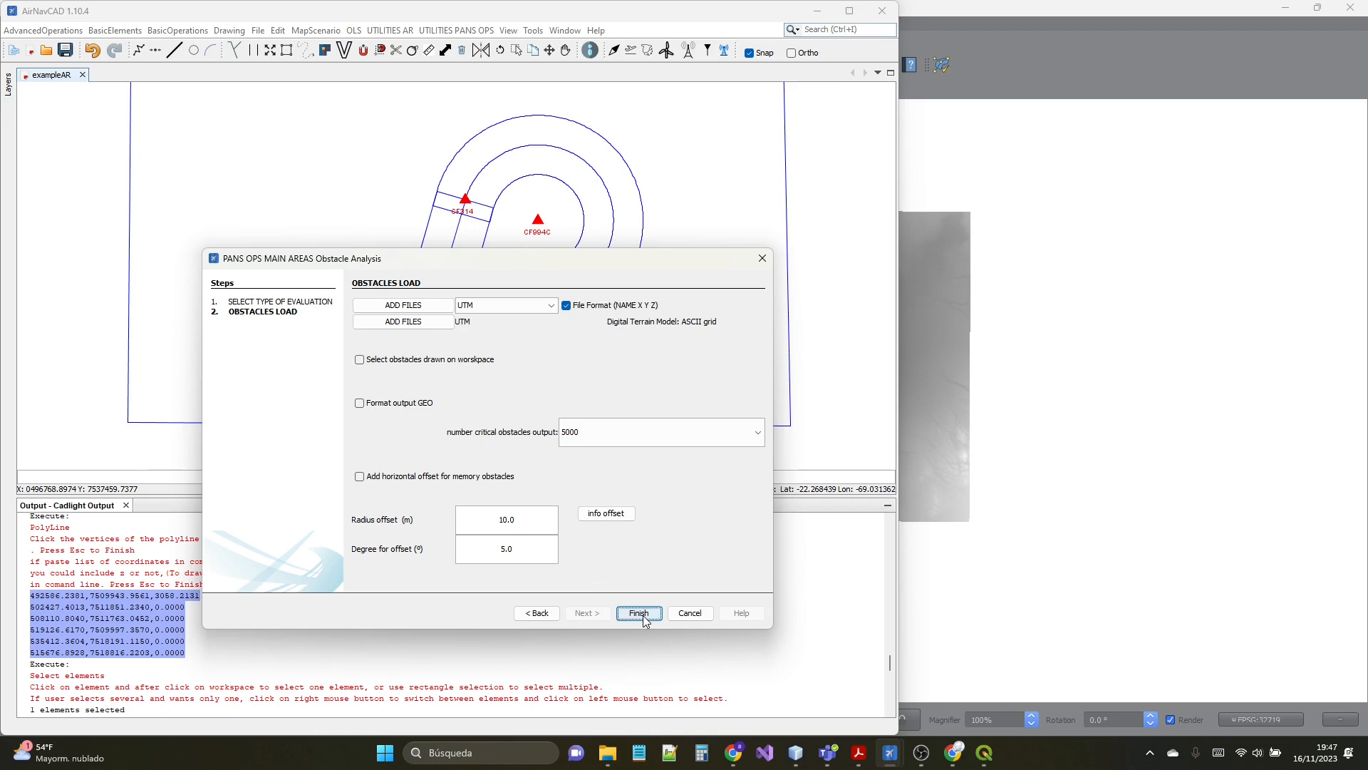
- Select the boundary polyline of the curved segment leading to LOGEM as the primary evaluation area
{"action": "scroll", "coordinate": [440, 449], "scroll_direction": "down", "scroll_amount": 3}
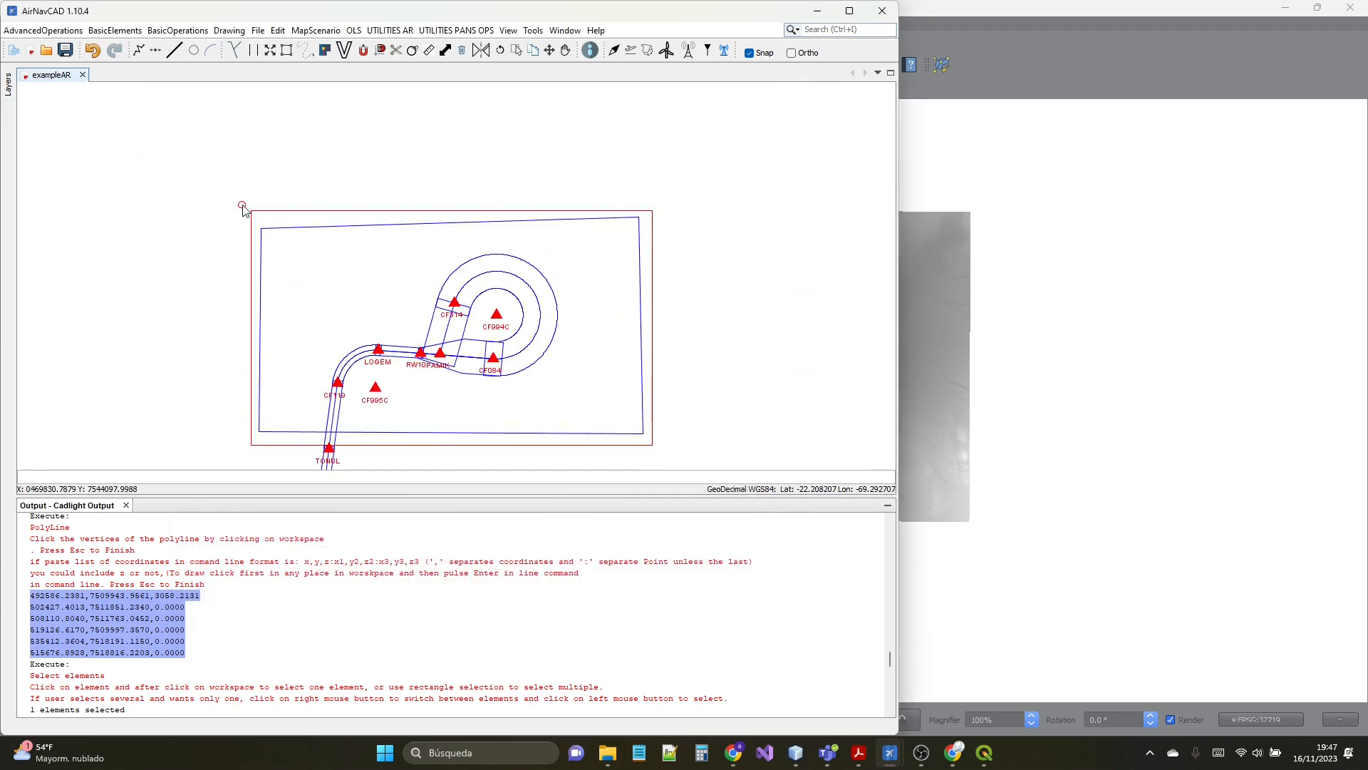
{"action": "scroll", "coordinate": [188, 622], "scroll_direction": "down", "scroll_amount": 4}
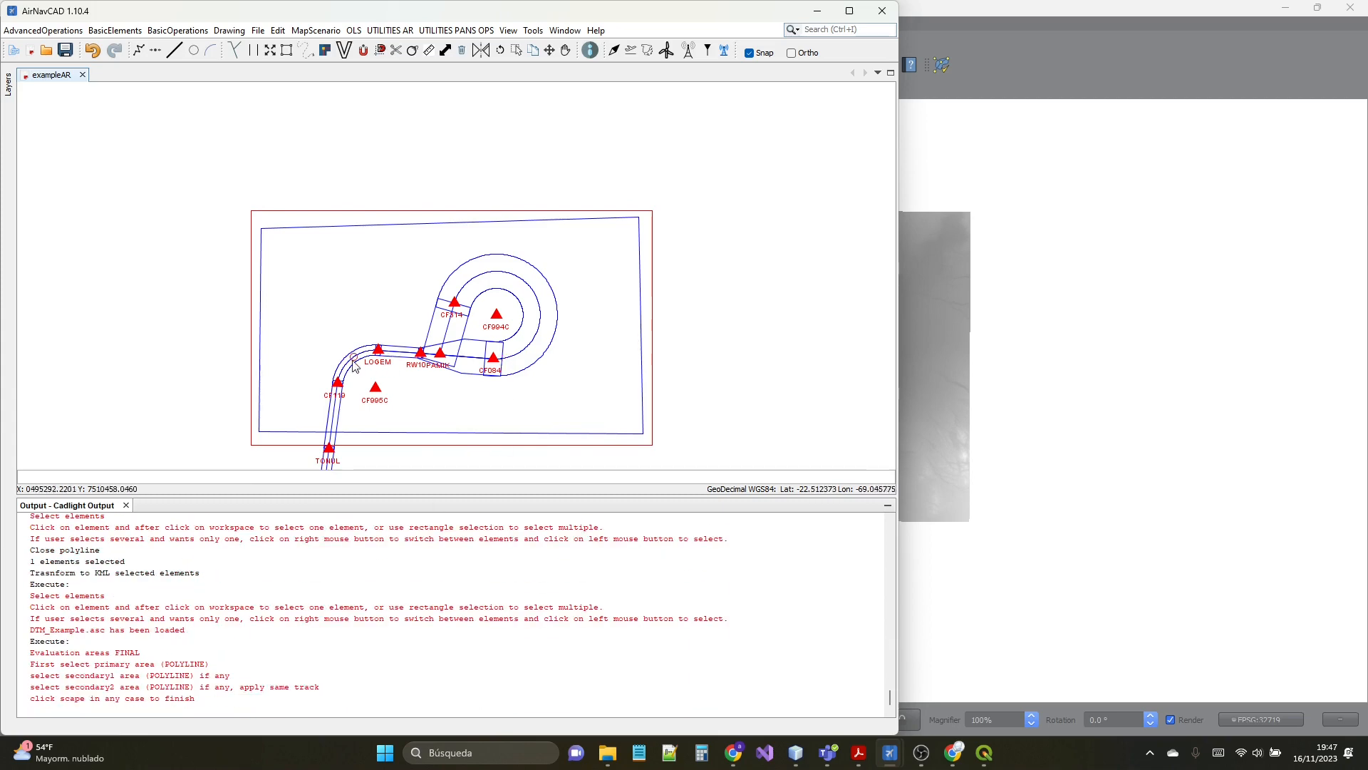
{"action": "scroll", "coordinate": [382, 376], "scroll_direction": "up", "scroll_amount": 4}
{"action": "left_click", "coordinate": [382, 362]}
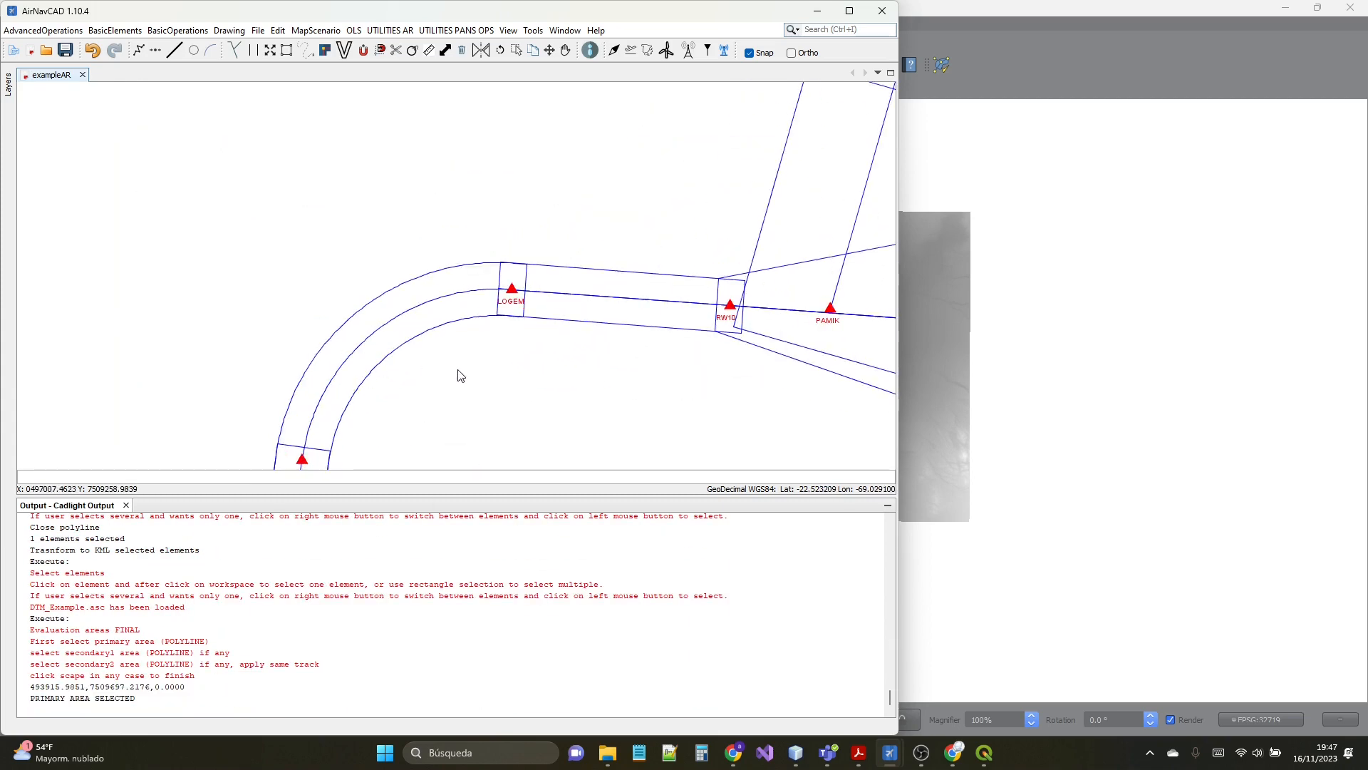
- Bring up the SCCF IAC6.pdf approach chart beside the drawing and end the area selection without secondary areas to run the evaluation
{"action": "scroll", "coordinate": [367, 176], "scroll_direction": "down", "scroll_amount": 2}
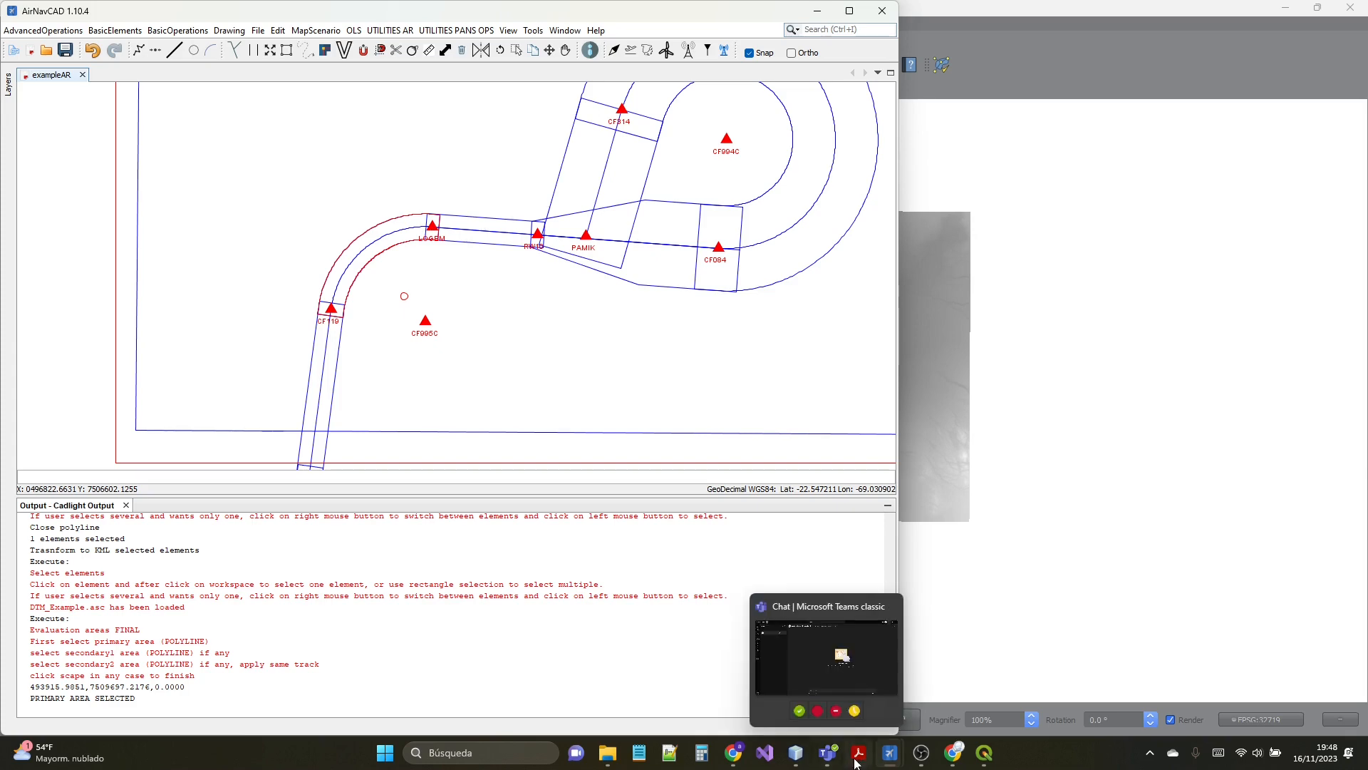
{"action": "mouse_move", "coordinate": [861, 760]}
{"action": "left_click", "coordinate": [777, 684]}
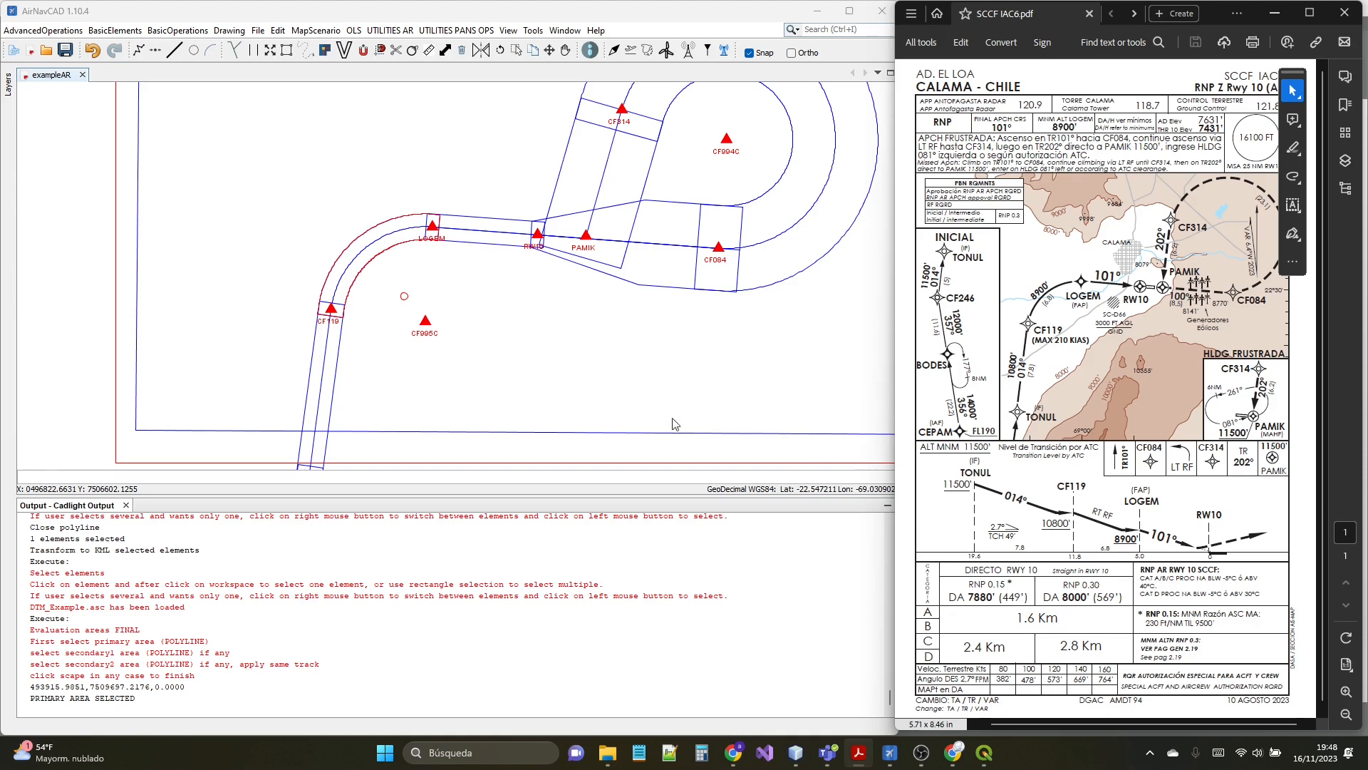
{"action": "left_click", "coordinate": [448, 596]}
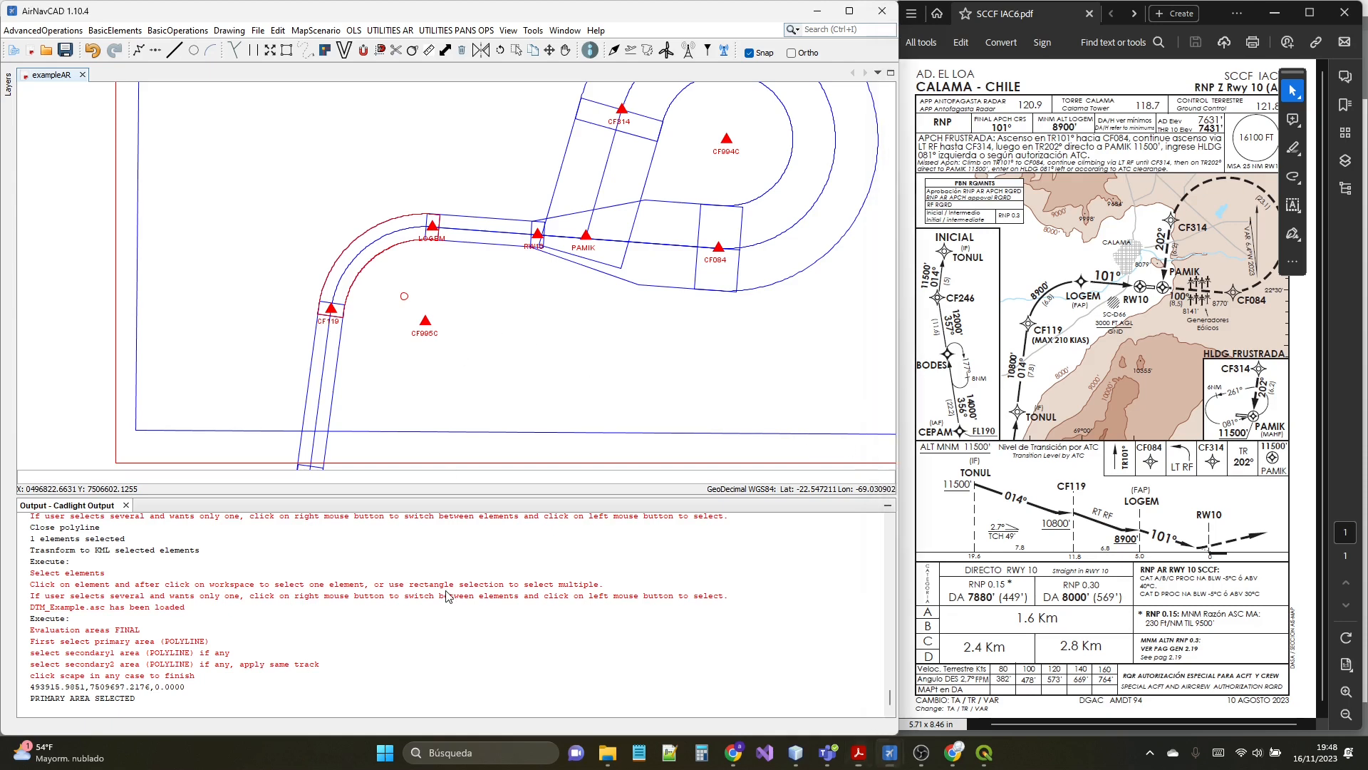
{"action": "key", "text": "Escape"}
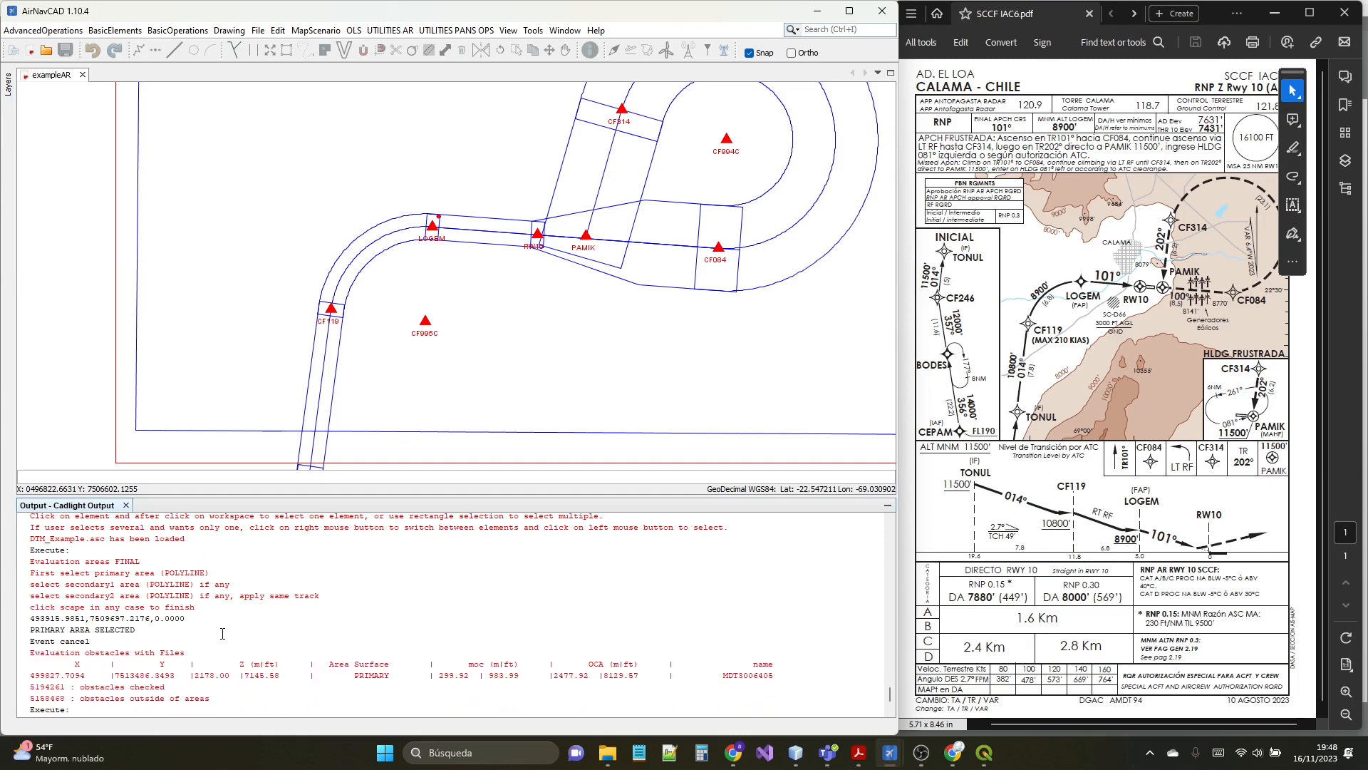
- Examine the controlling obstacle marked near LOGEM and highlight its OCA values in metres and feet in the evaluation output
{"action": "scroll", "coordinate": [421, 220], "scroll_direction": "up", "scroll_amount": 5}
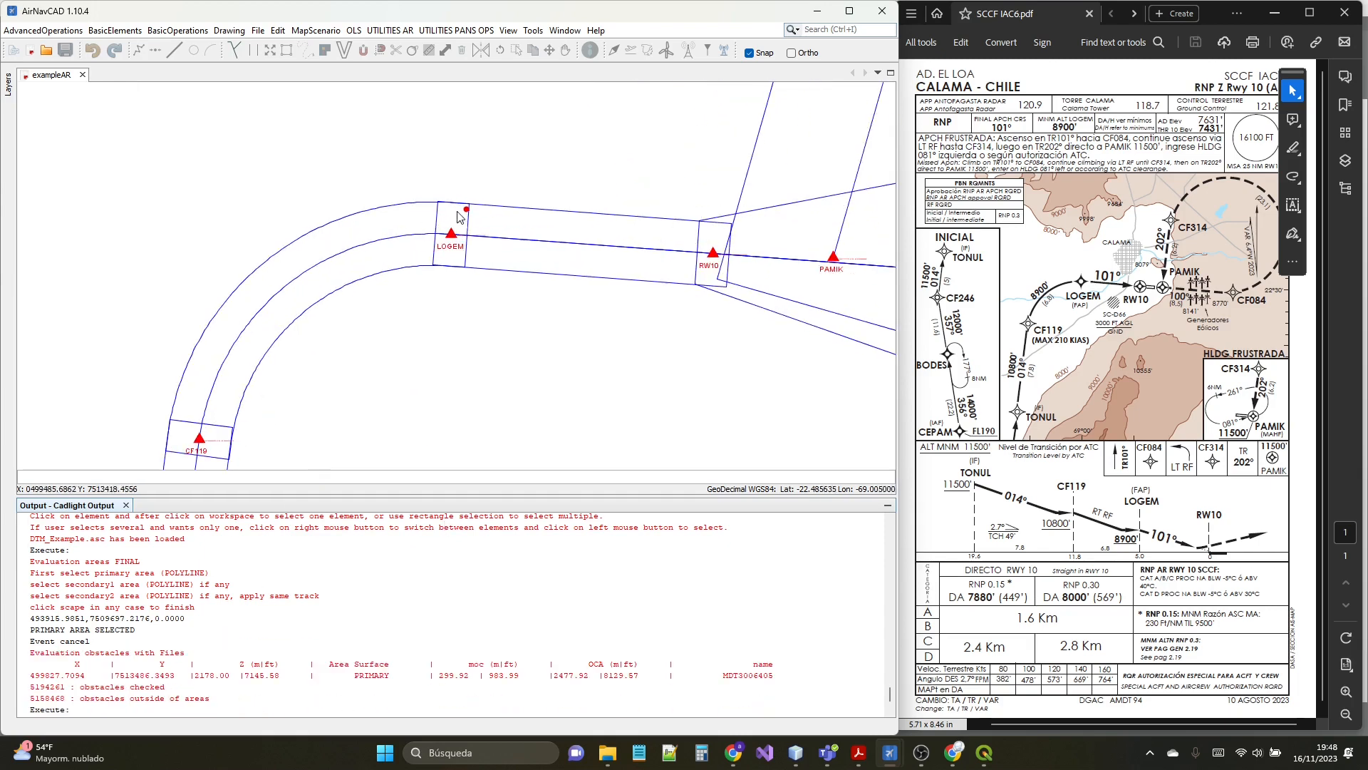
{"action": "scroll", "coordinate": [468, 214], "scroll_direction": "up", "scroll_amount": 6}
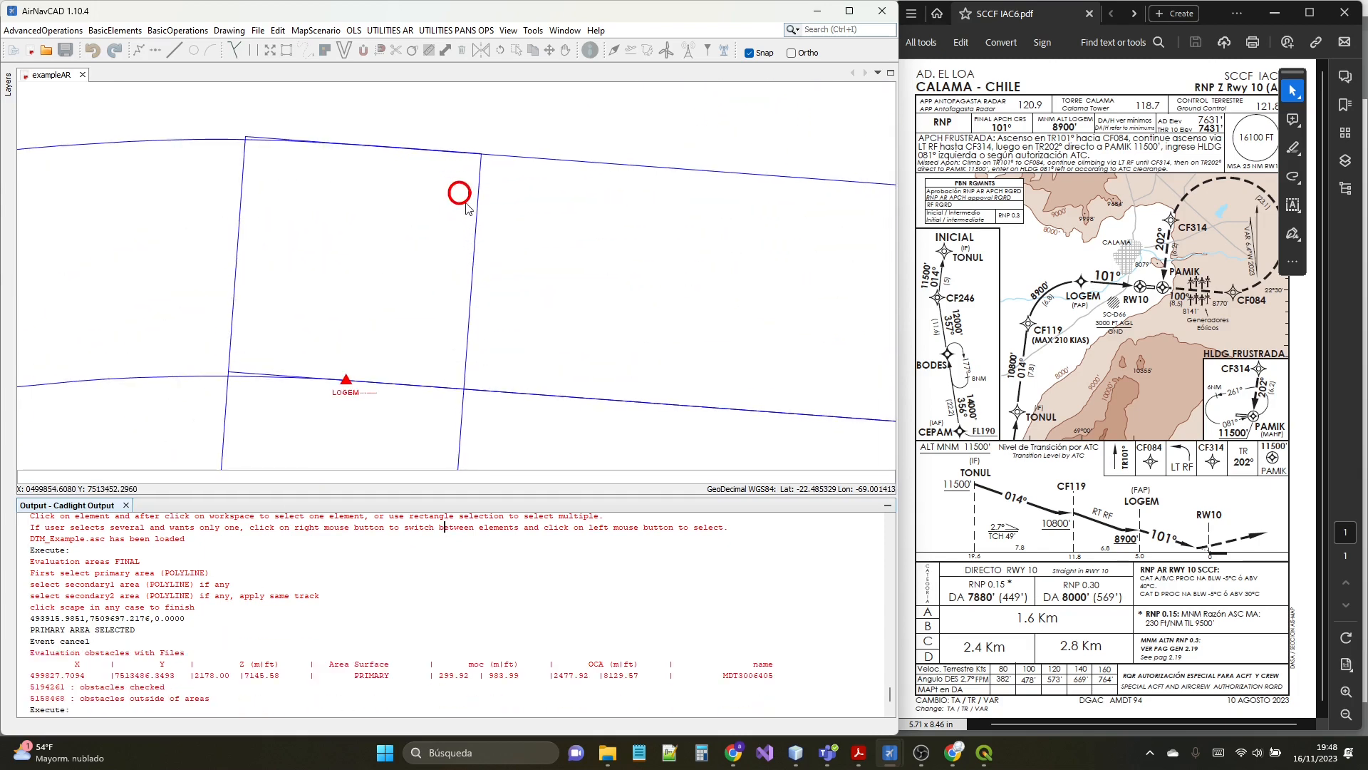
{"action": "scroll", "coordinate": [463, 200], "scroll_direction": "down", "scroll_amount": 6}
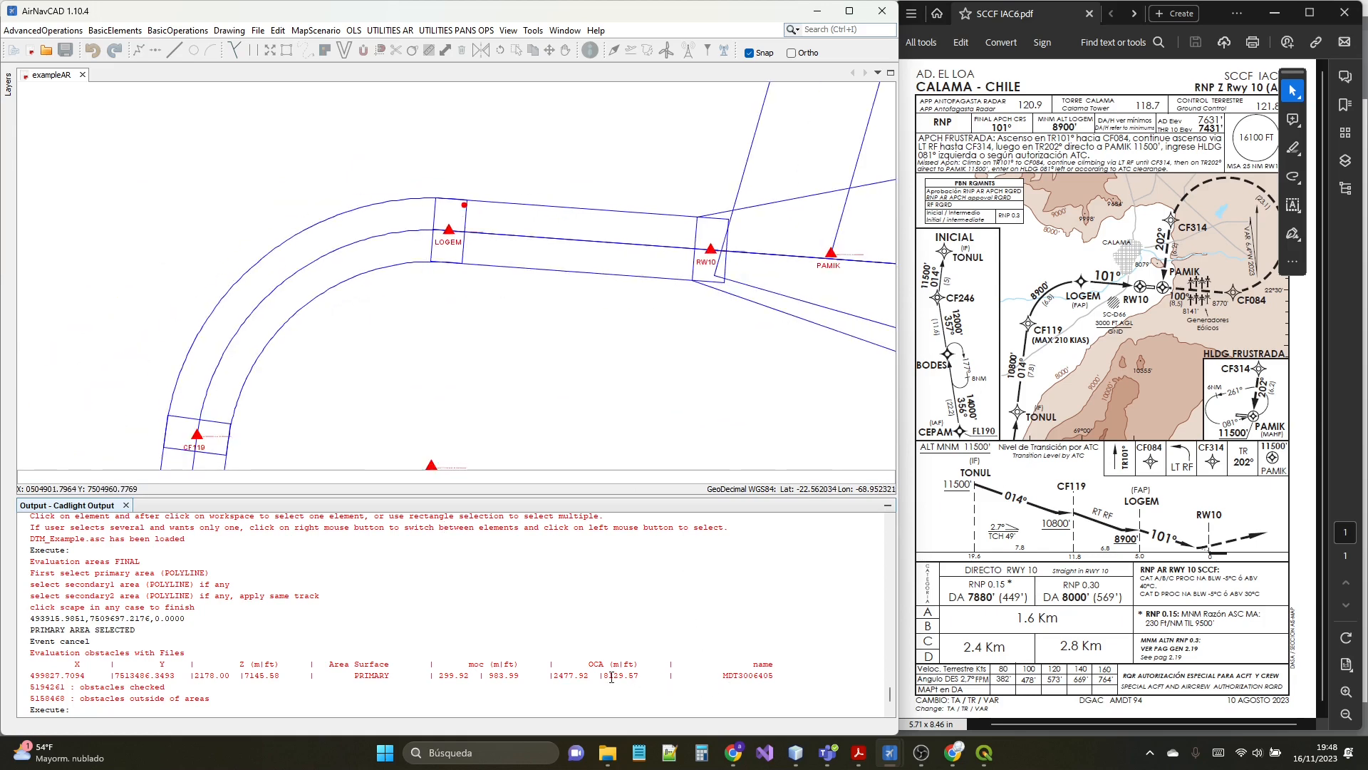
{"action": "left_click_drag", "start_coordinate": [638, 676], "coordinate": [555, 676]}
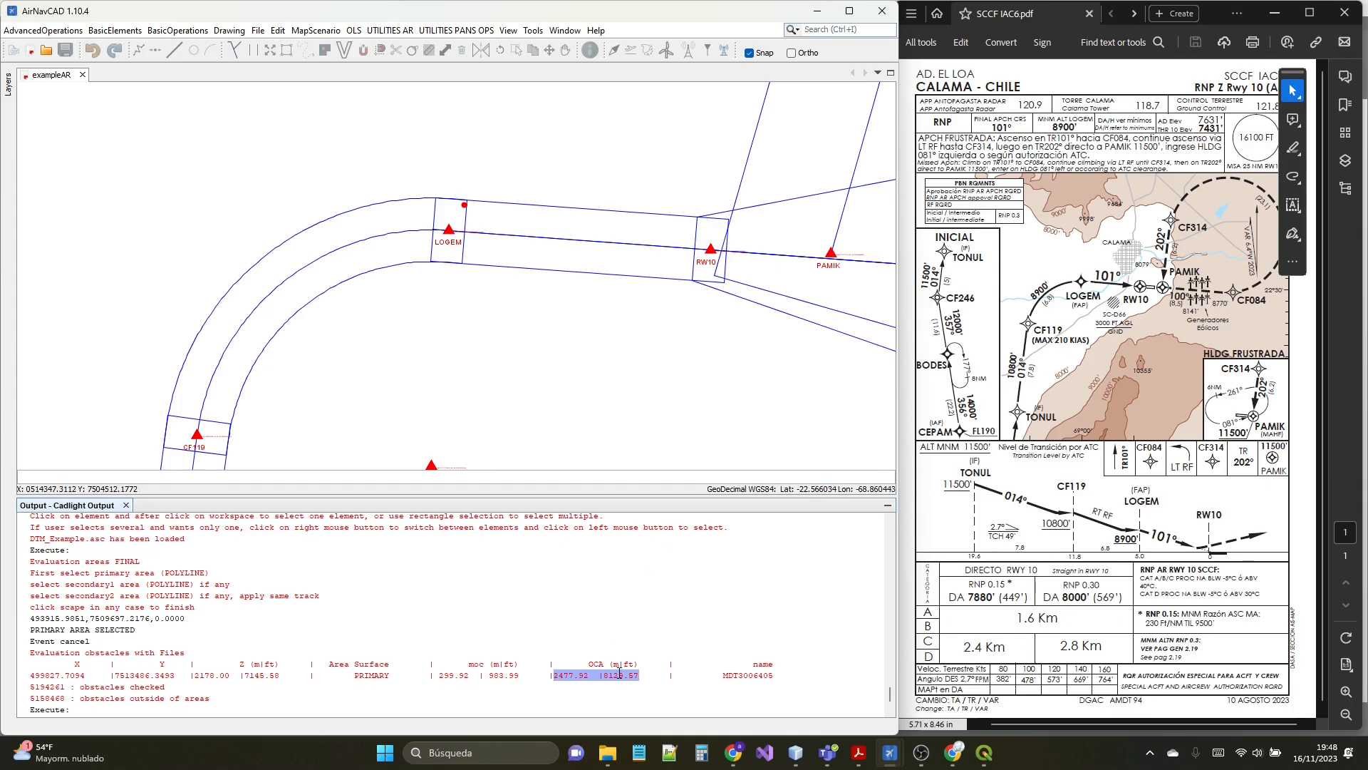
- Open Evaluation_moc_Final_files_2023_11_16_19_47_51.xlsx from the Evaluation folder inside Documents/AirNavCAD and minimize the file browser
{"action": "left_click", "coordinate": [610, 755]}
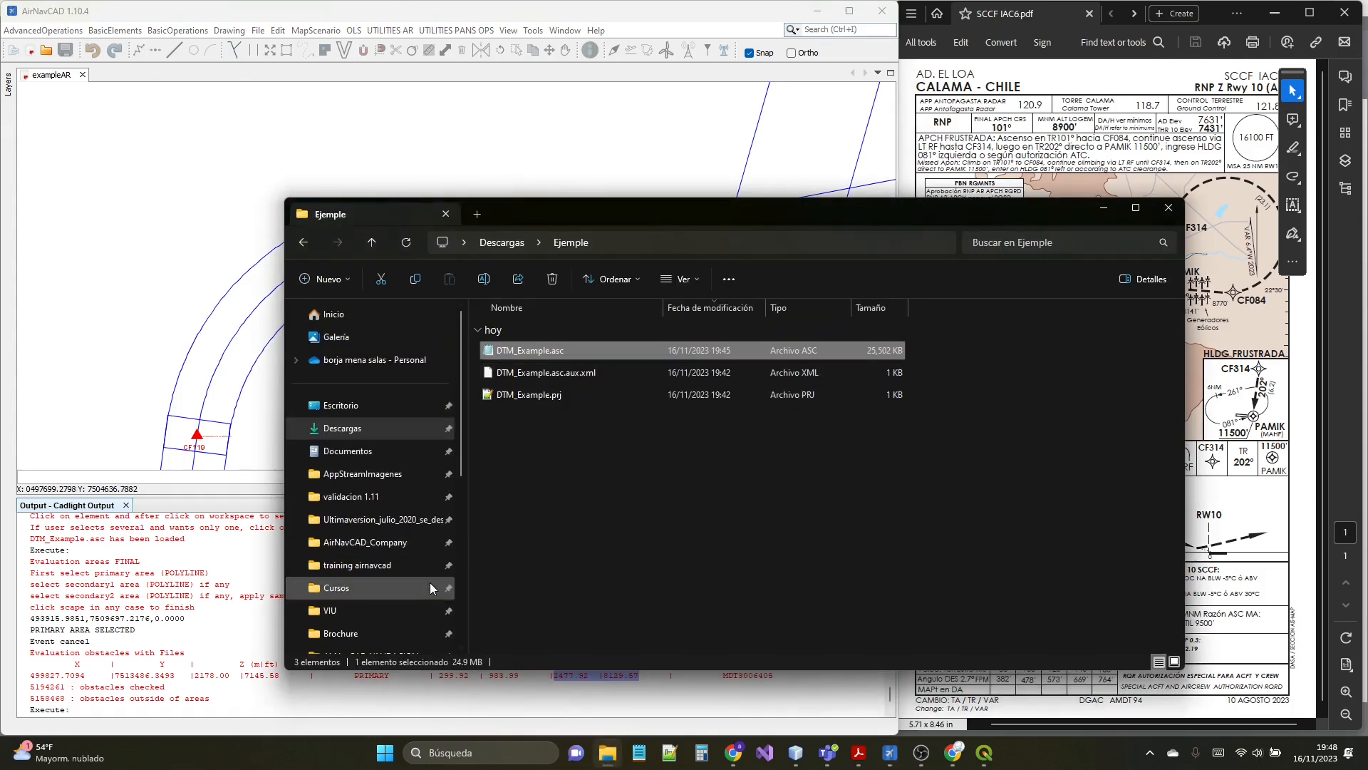
{"action": "scroll", "coordinate": [371, 574], "scroll_direction": "down", "scroll_amount": 3}
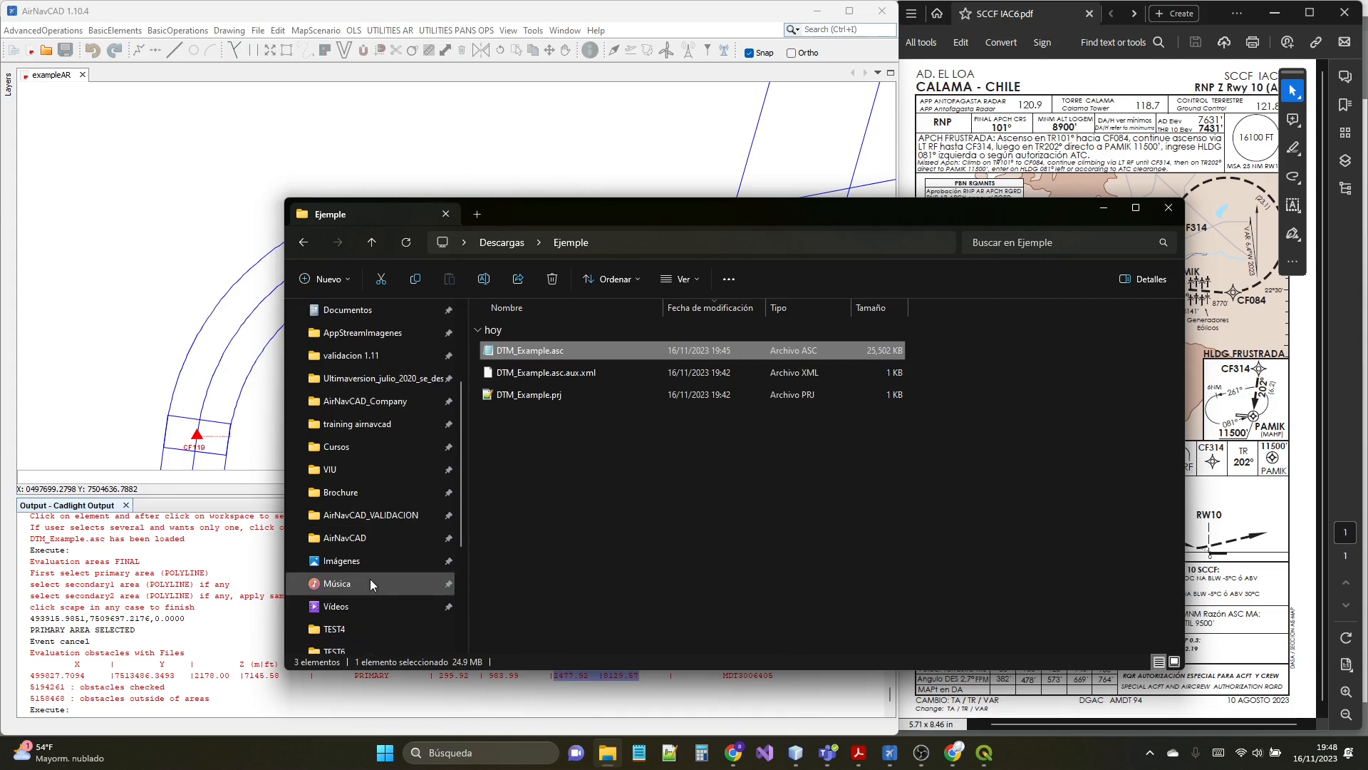
{"action": "left_click", "coordinate": [367, 544]}
{"action": "double_click", "coordinate": [518, 396]}
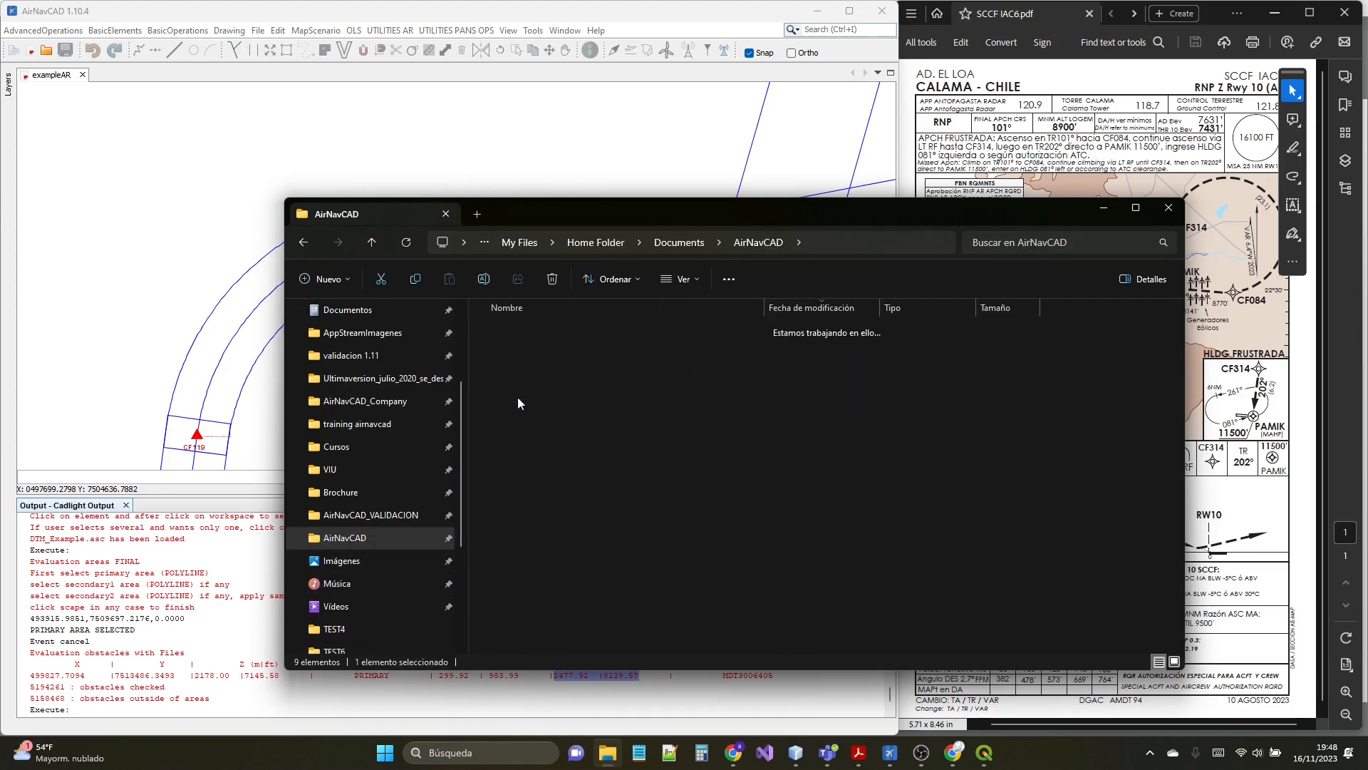
{"action": "double_click", "coordinate": [519, 332]}
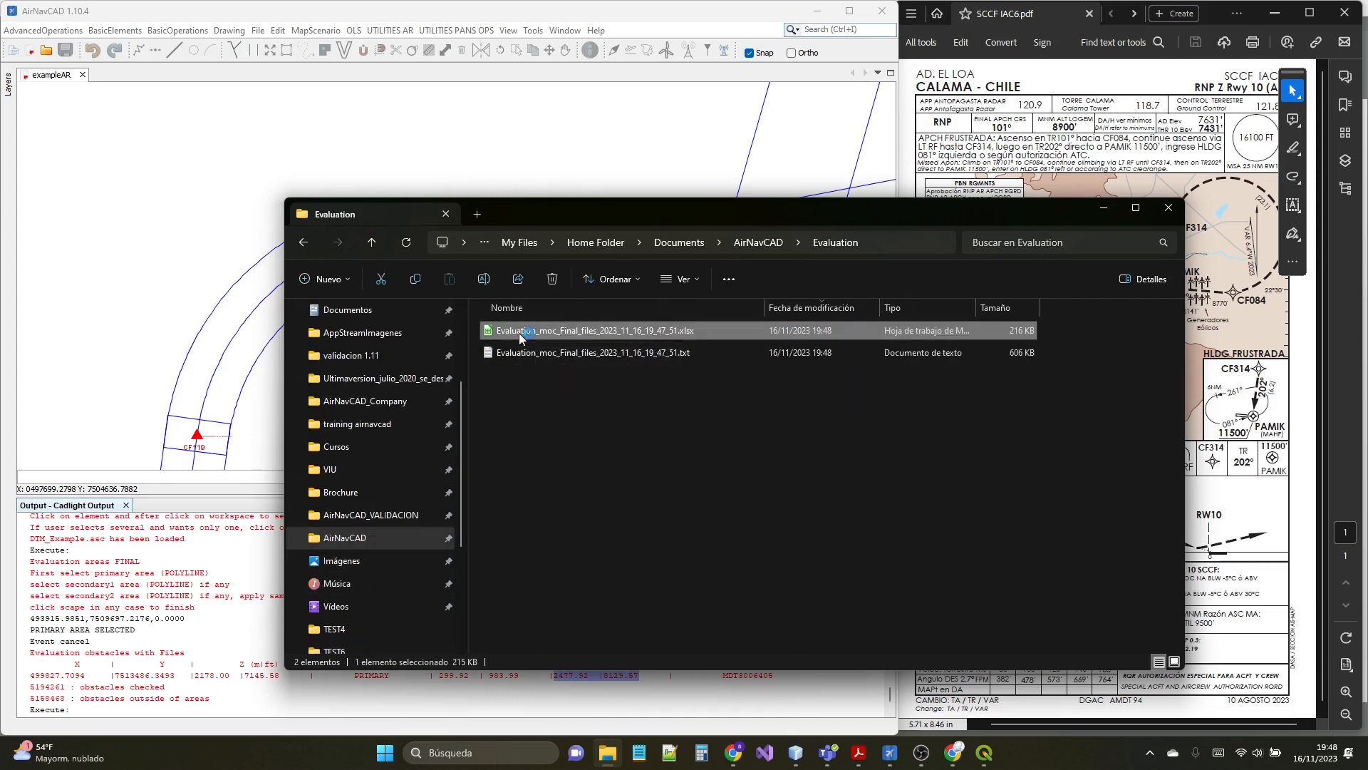
{"action": "left_click", "coordinate": [1104, 208]}
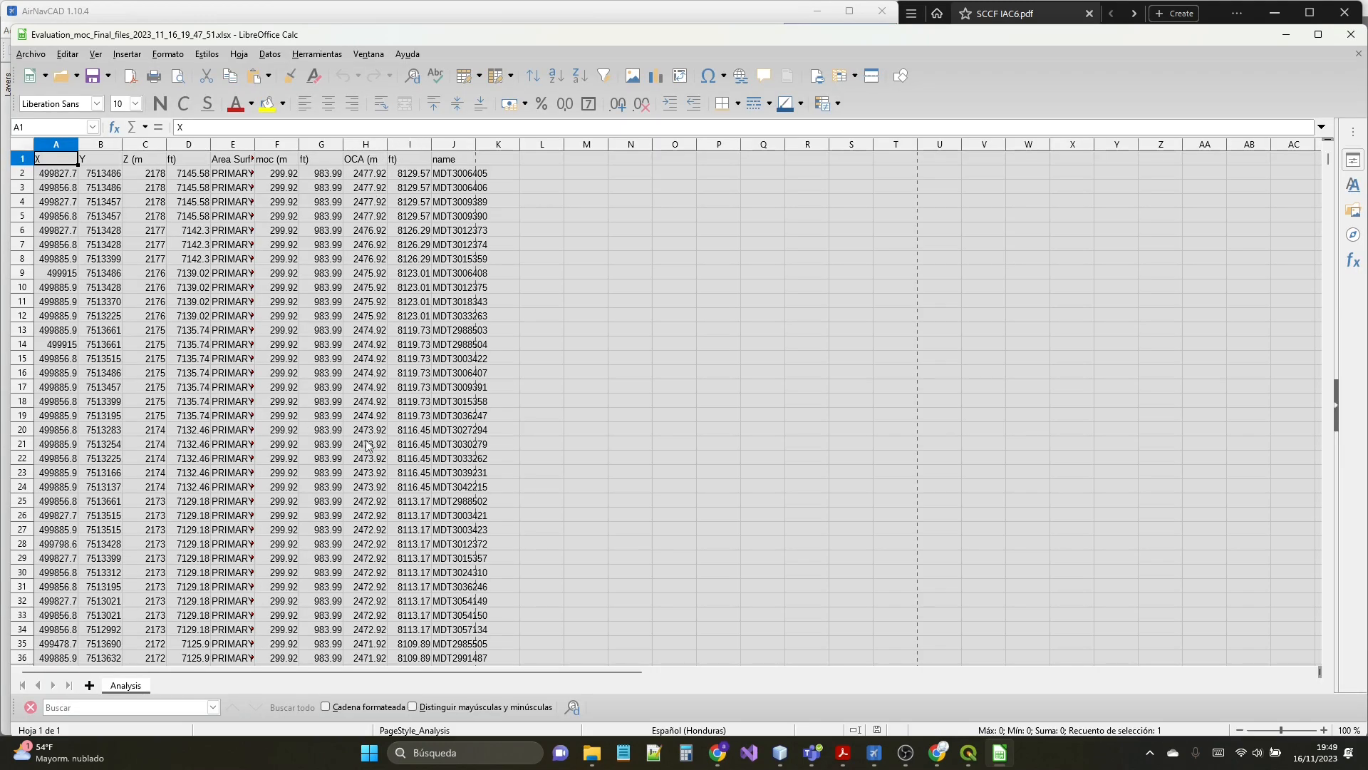
- Review the evaluated obstacle list from the first to the last row, close the spreadsheet and return to the approach drawing
{"action": "scroll", "coordinate": [368, 443], "scroll_direction": "down", "scroll_amount": 16}
{"action": "scroll", "coordinate": [368, 443], "scroll_direction": "up", "scroll_amount": 16}
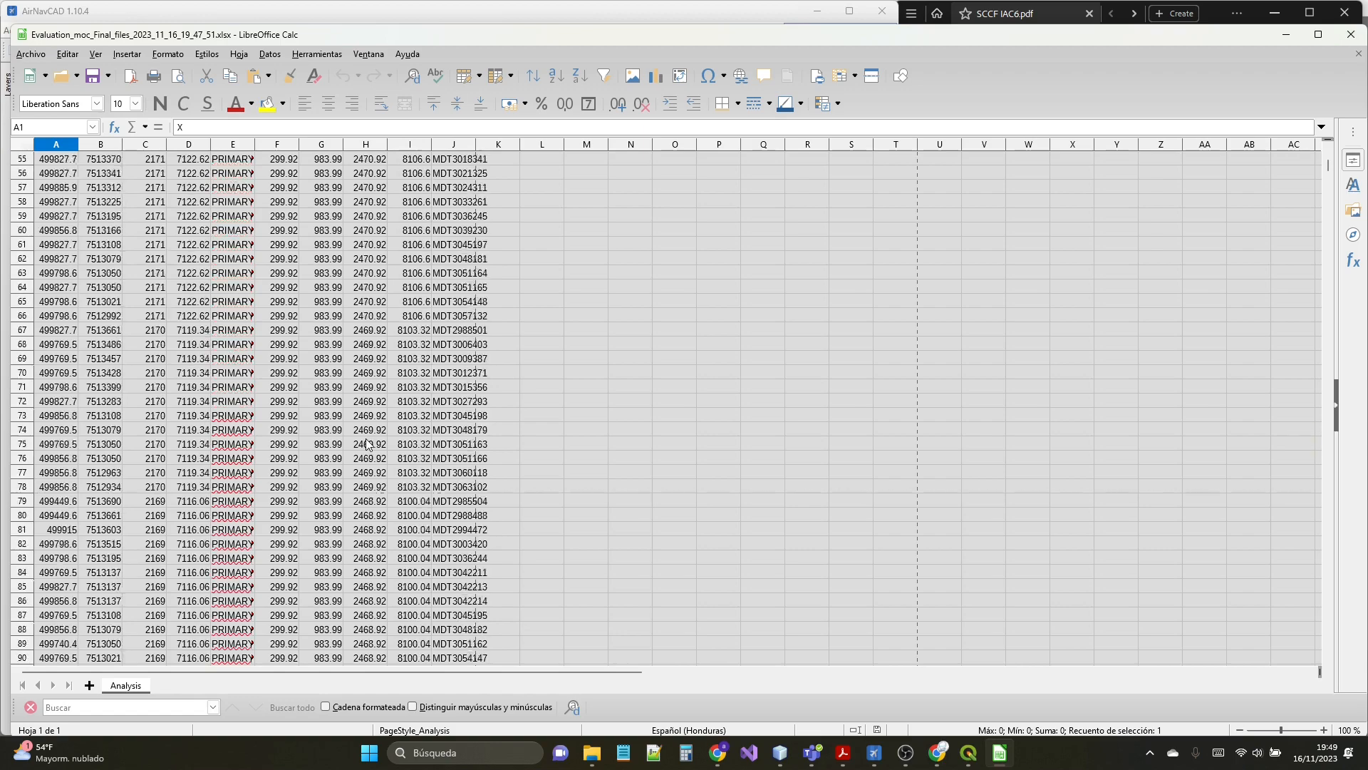
{"action": "scroll", "coordinate": [368, 443], "scroll_direction": "down", "scroll_amount": 8}
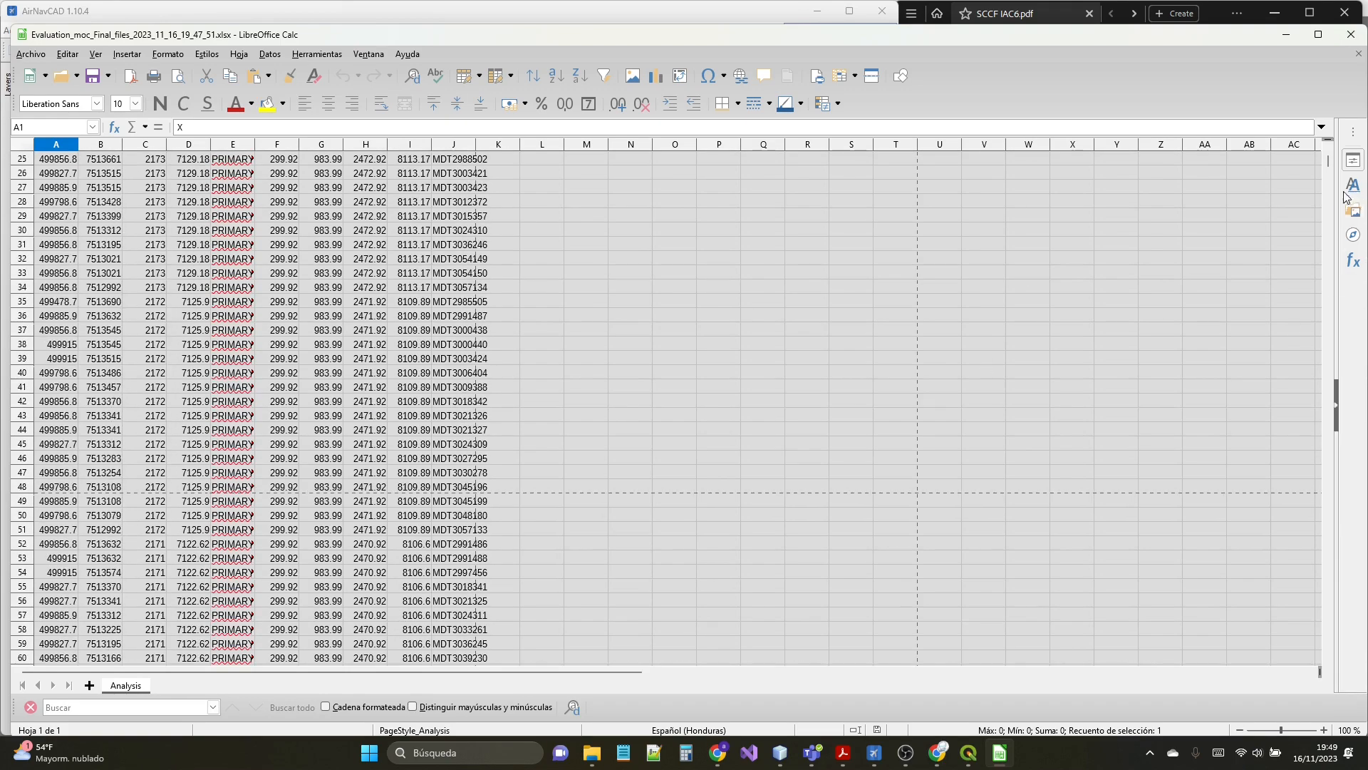
{"action": "left_click_drag", "start_coordinate": [1330, 175], "coordinate": [1337, 645]}
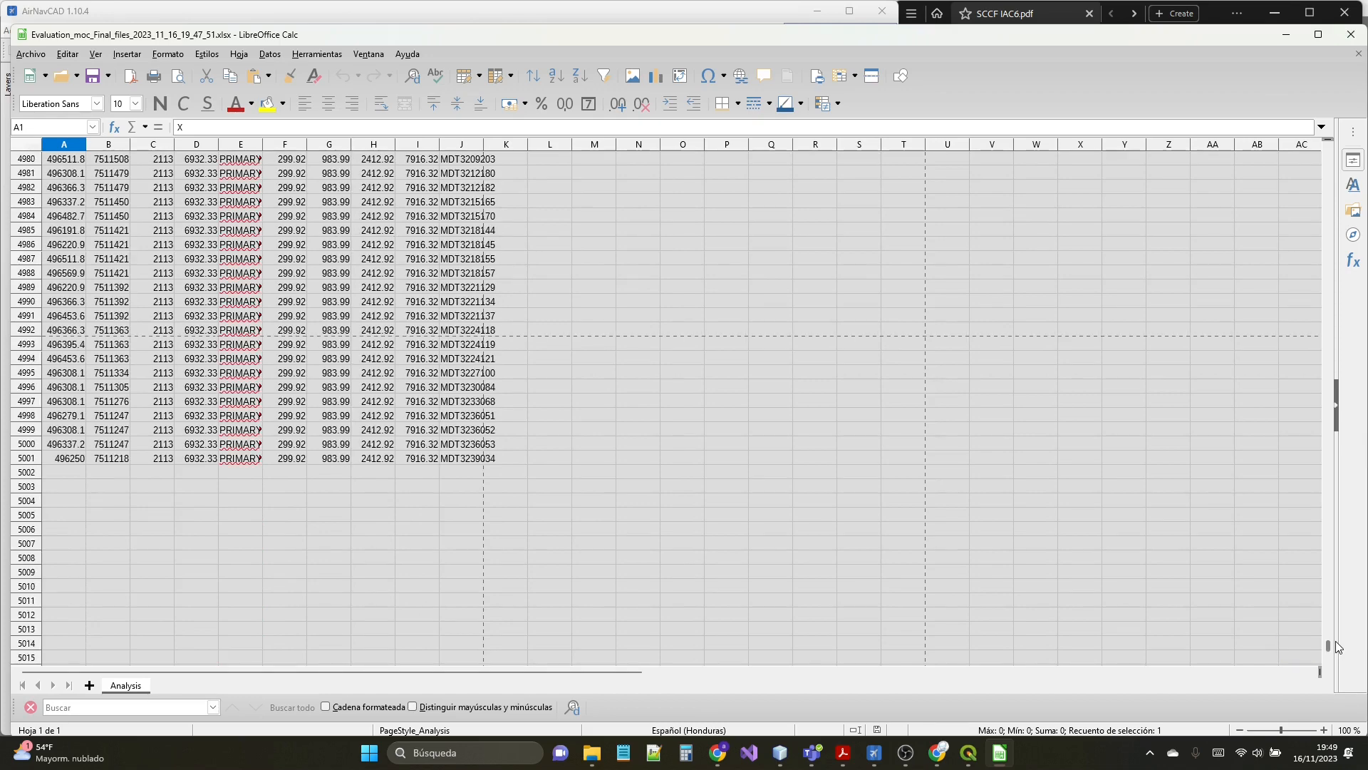
{"action": "left_click_drag", "start_coordinate": [1337, 647], "coordinate": [1333, 139]}
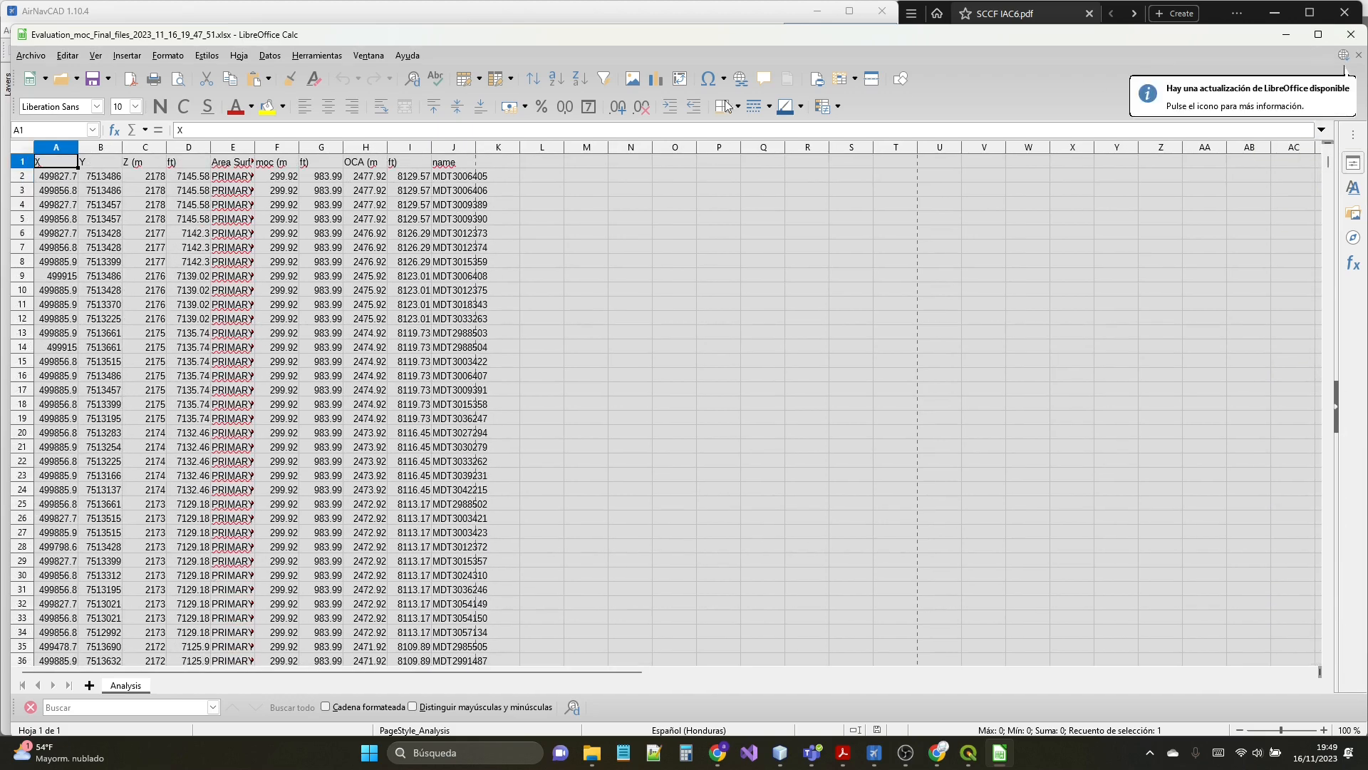
{"action": "left_click_drag", "start_coordinate": [922, 41], "coordinate": [910, 68]}
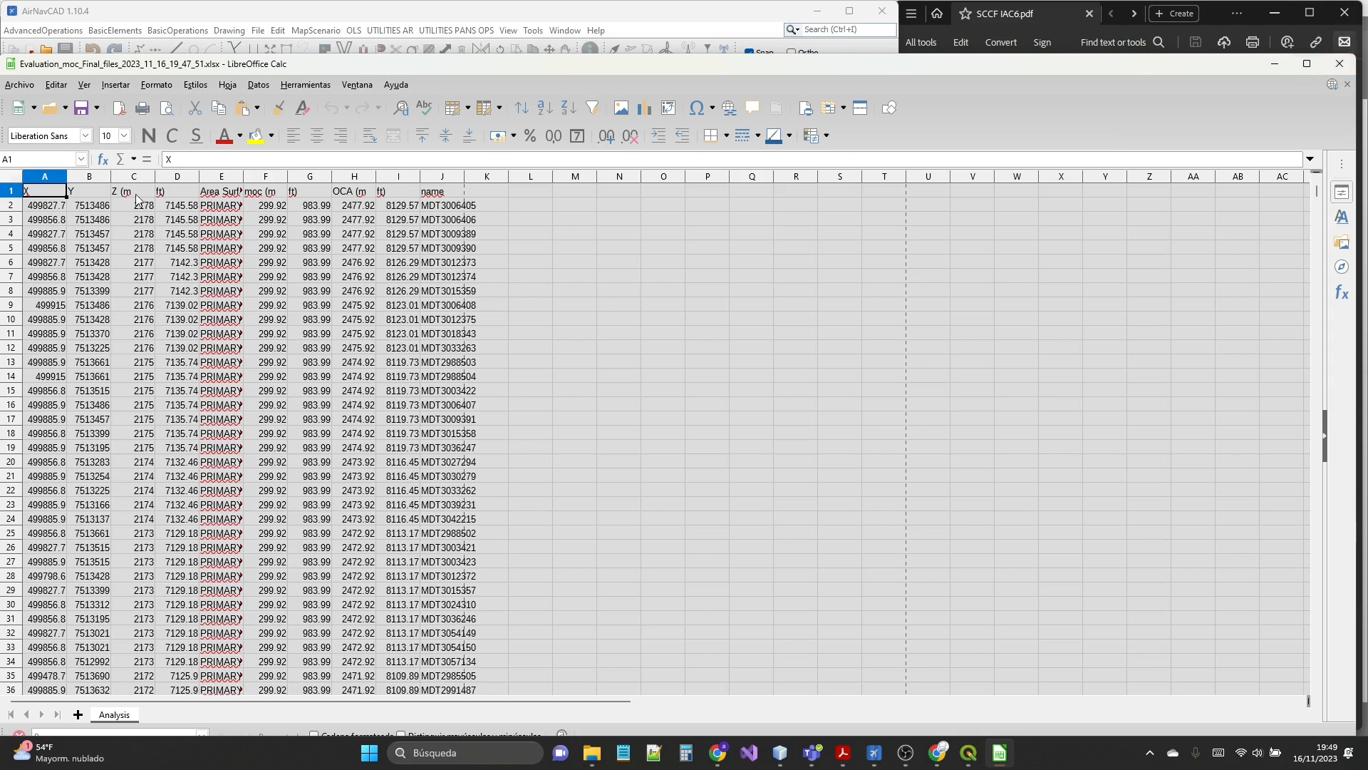
{"action": "left_click", "coordinate": [1339, 66]}
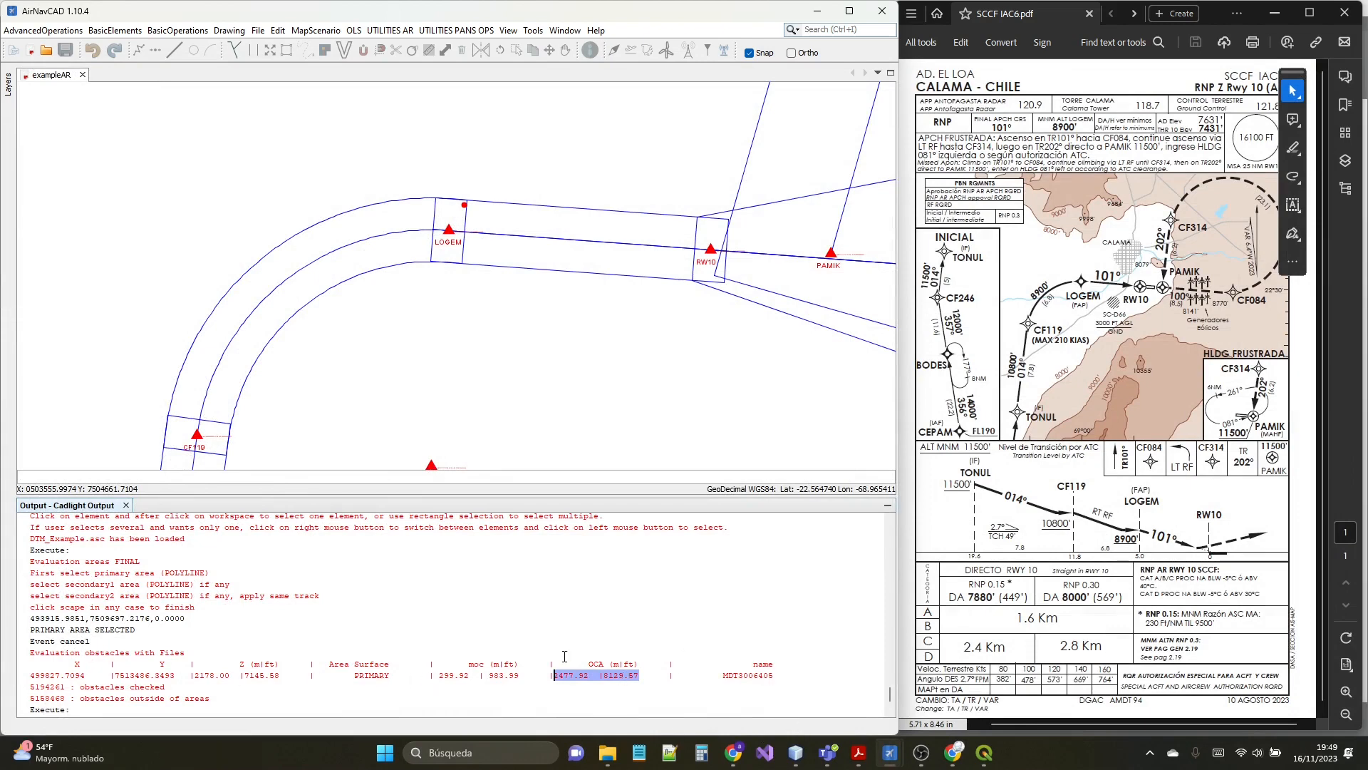
{"action": "scroll", "coordinate": [465, 255], "scroll_direction": "down", "scroll_amount": 2}
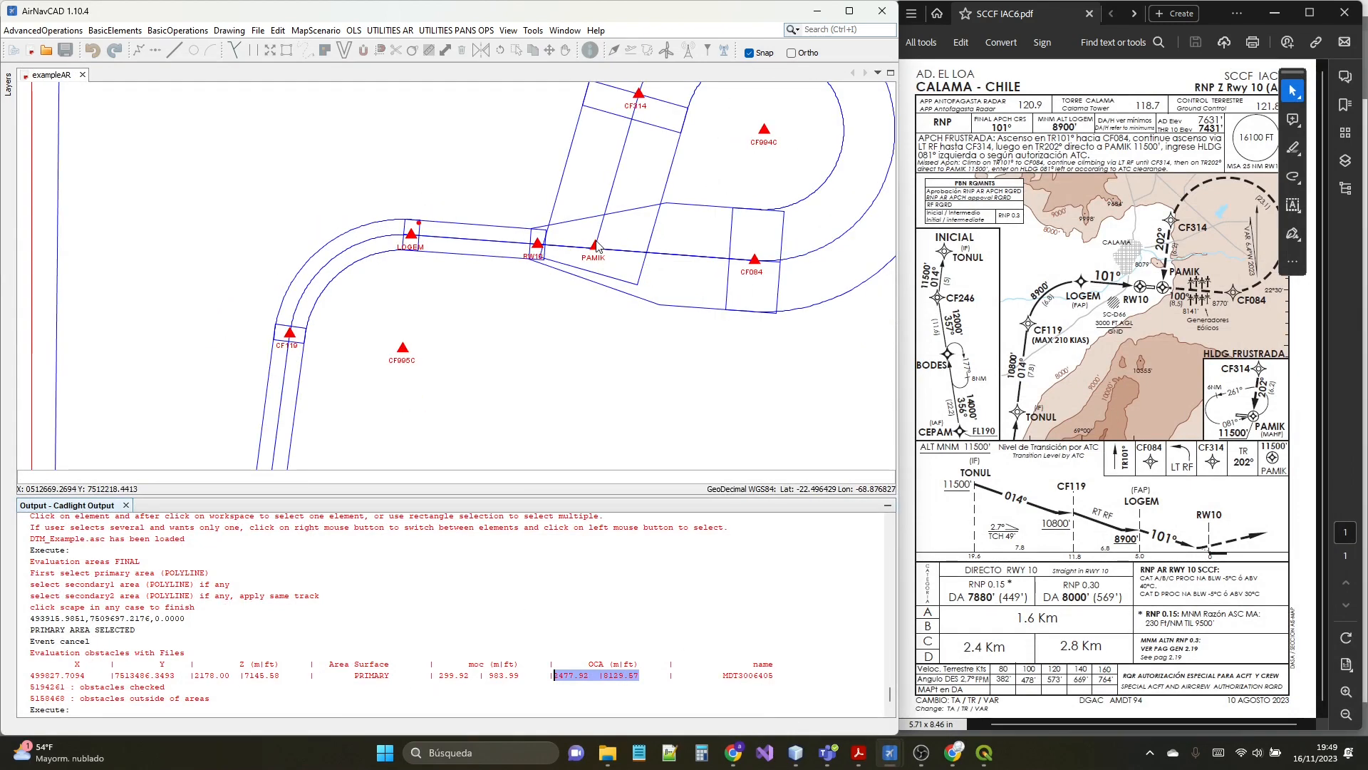